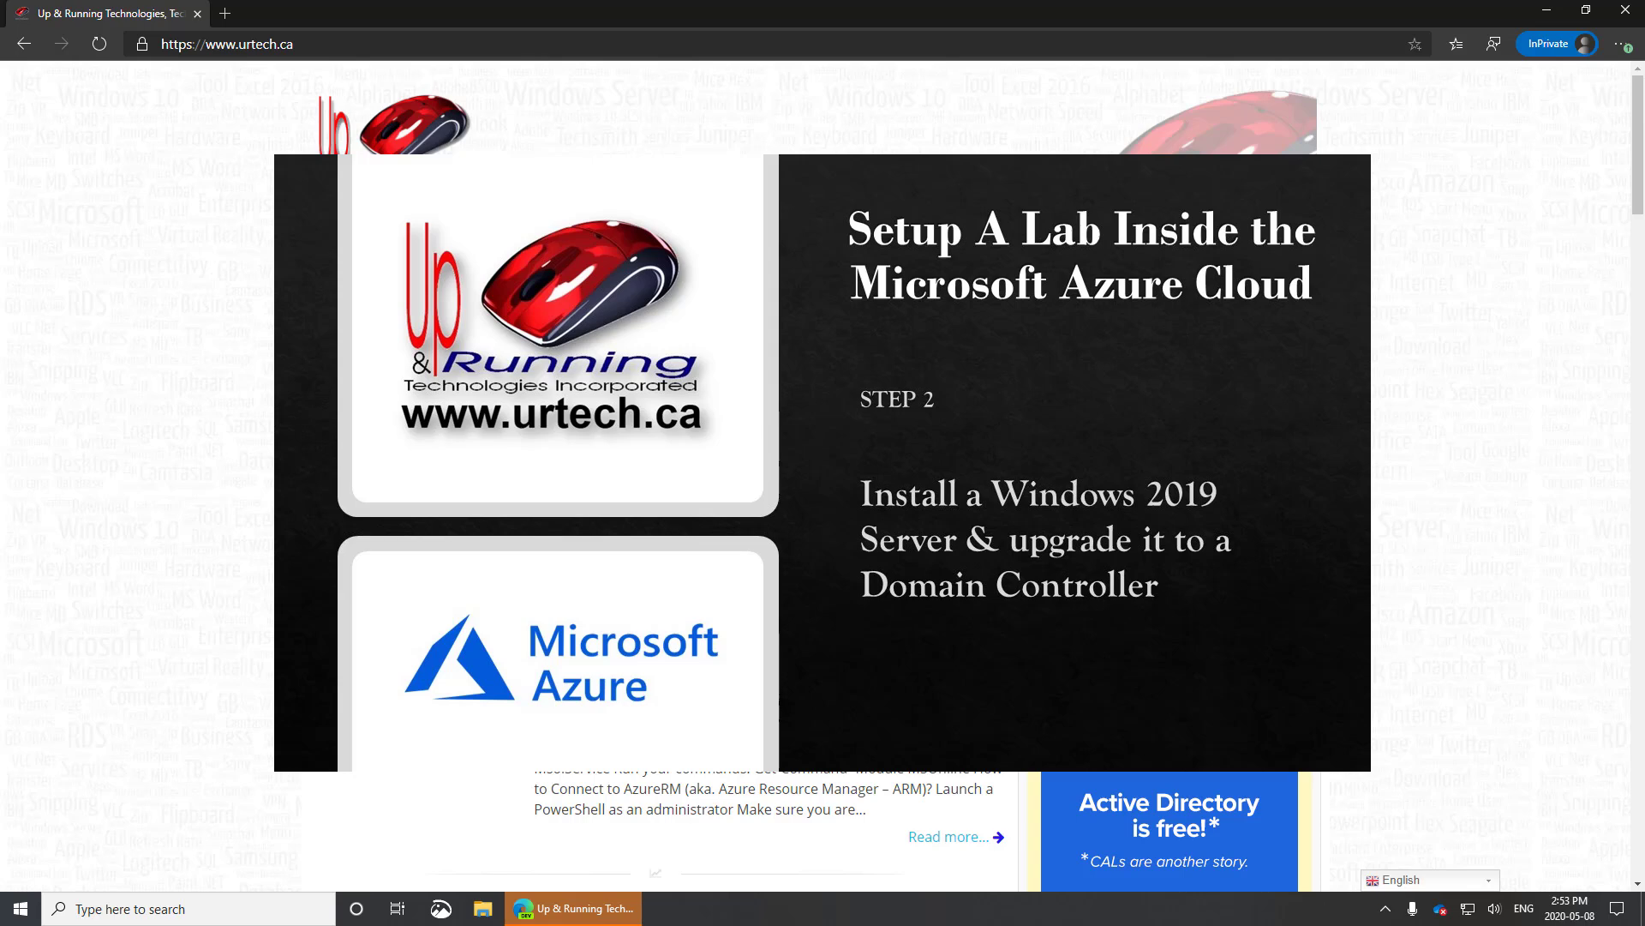
Go to portal.azure.com in Edge to load the Azure portal home page.
click(330, 40)
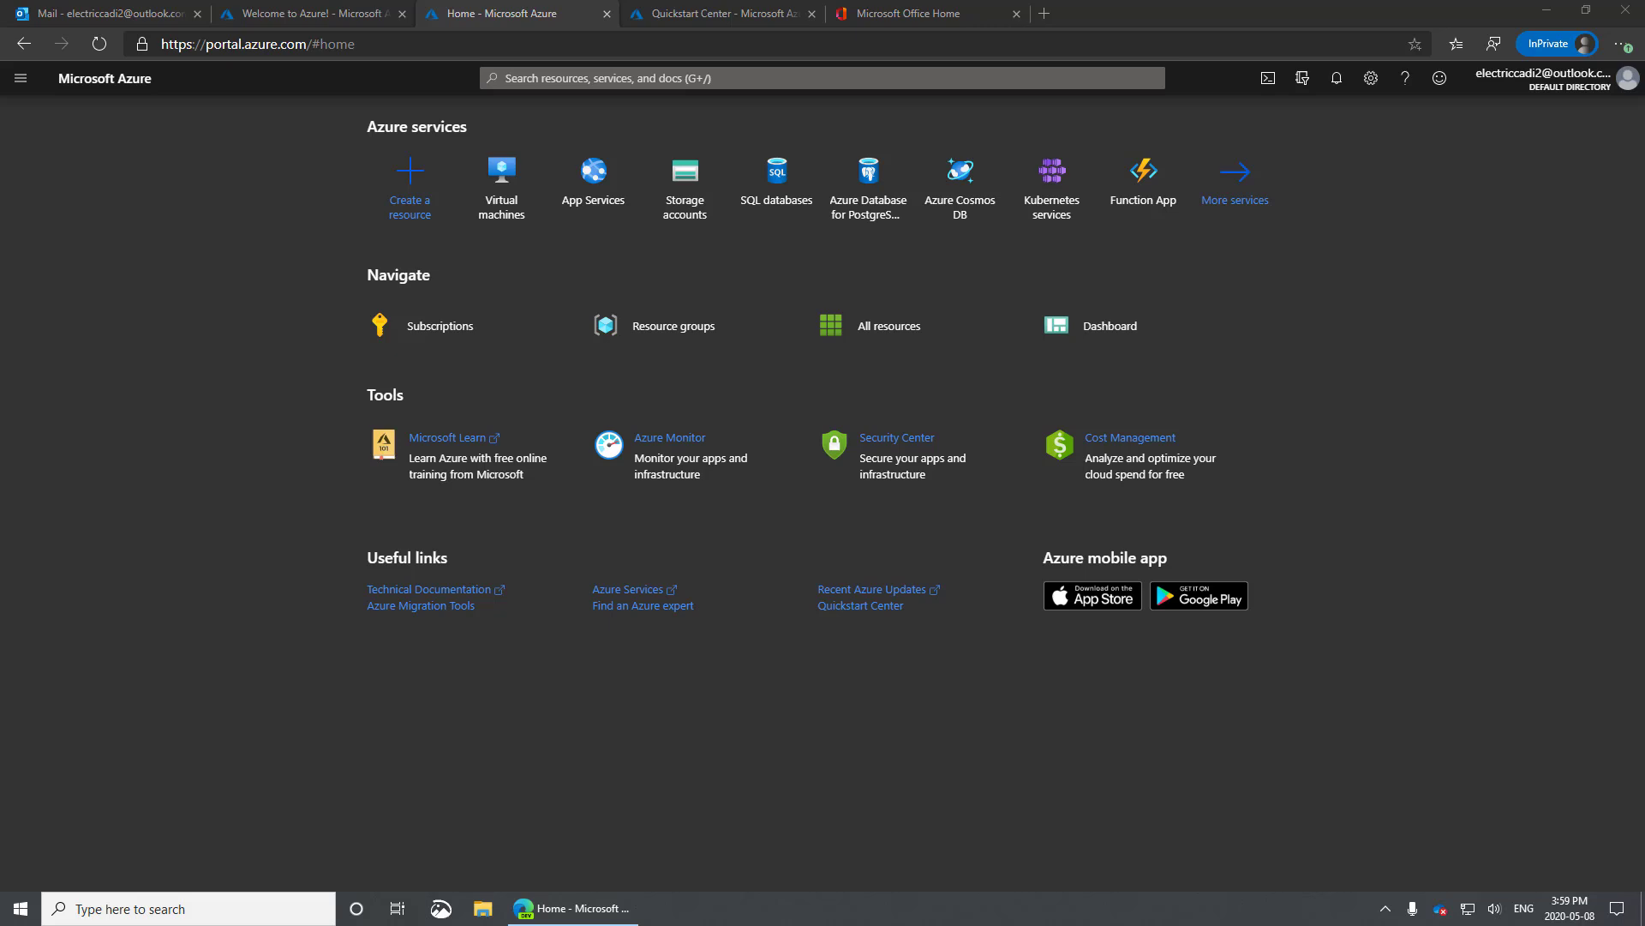
From Virtual machines, begin a new VM and create the new resource group Test-RG1.
click(499, 194)
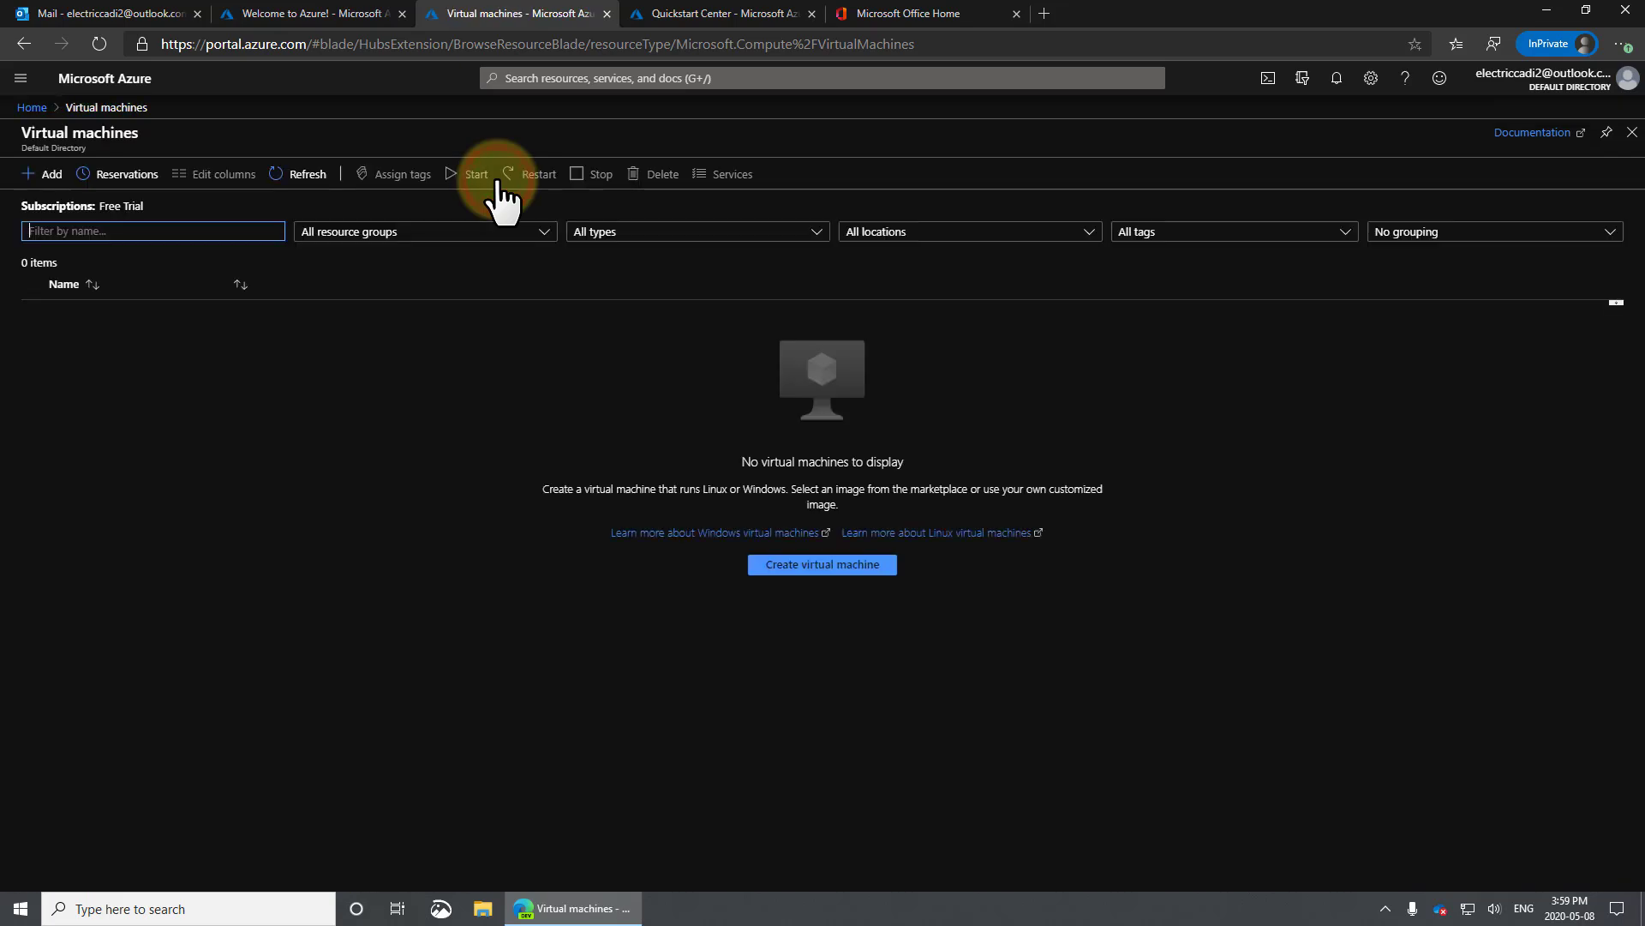
click(833, 567)
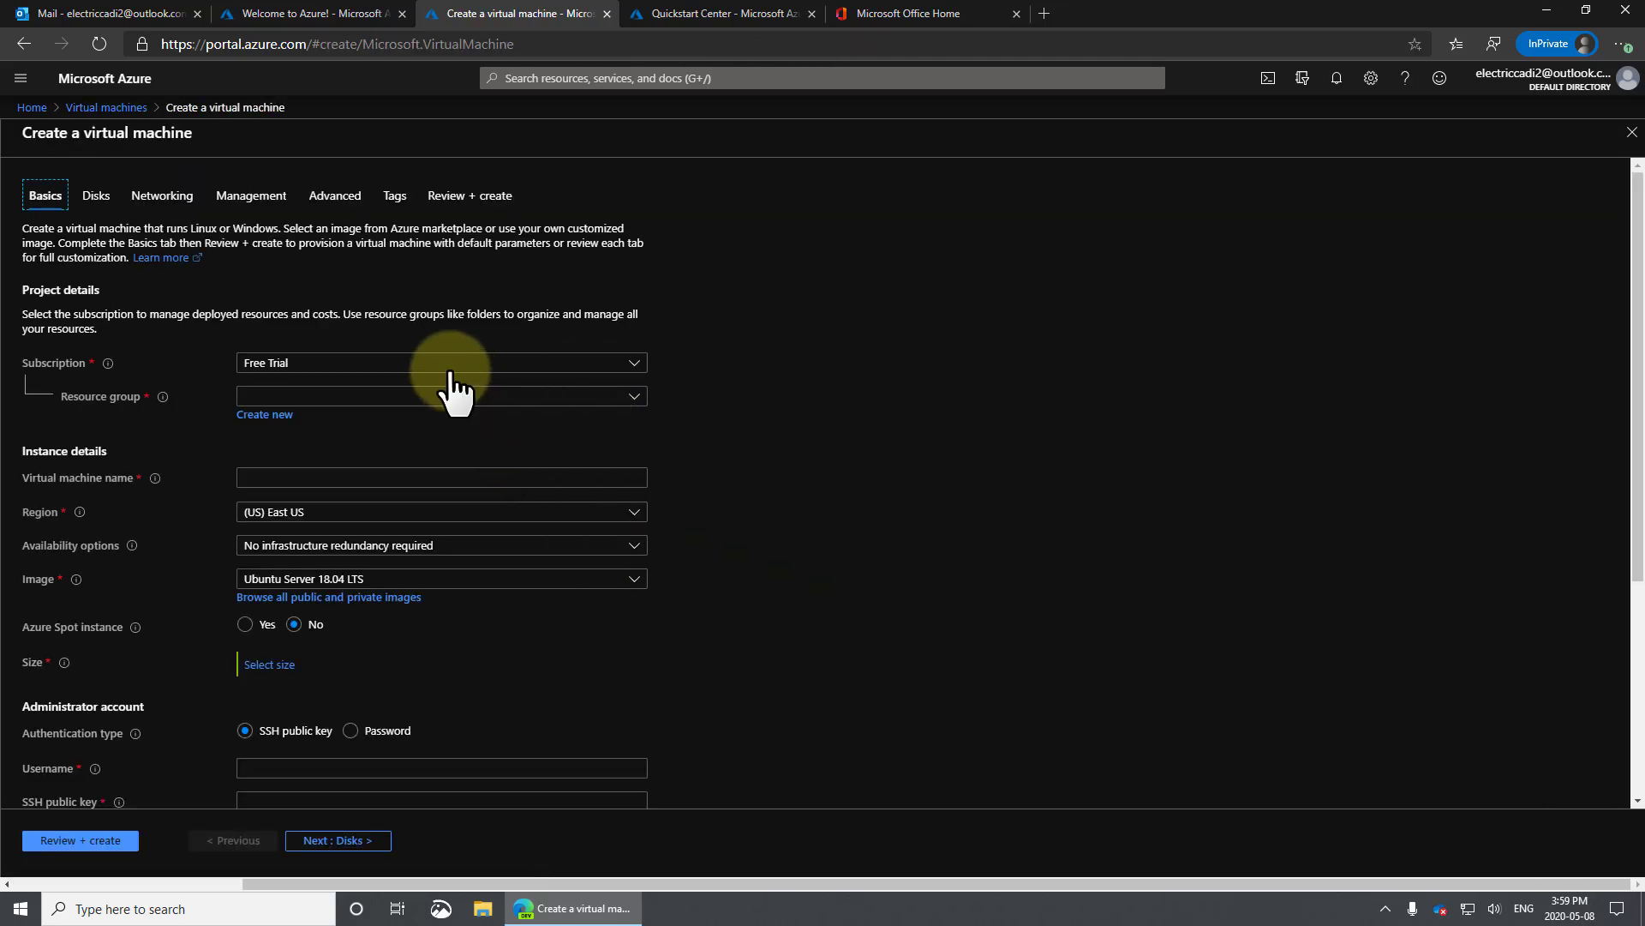
click(320, 392)
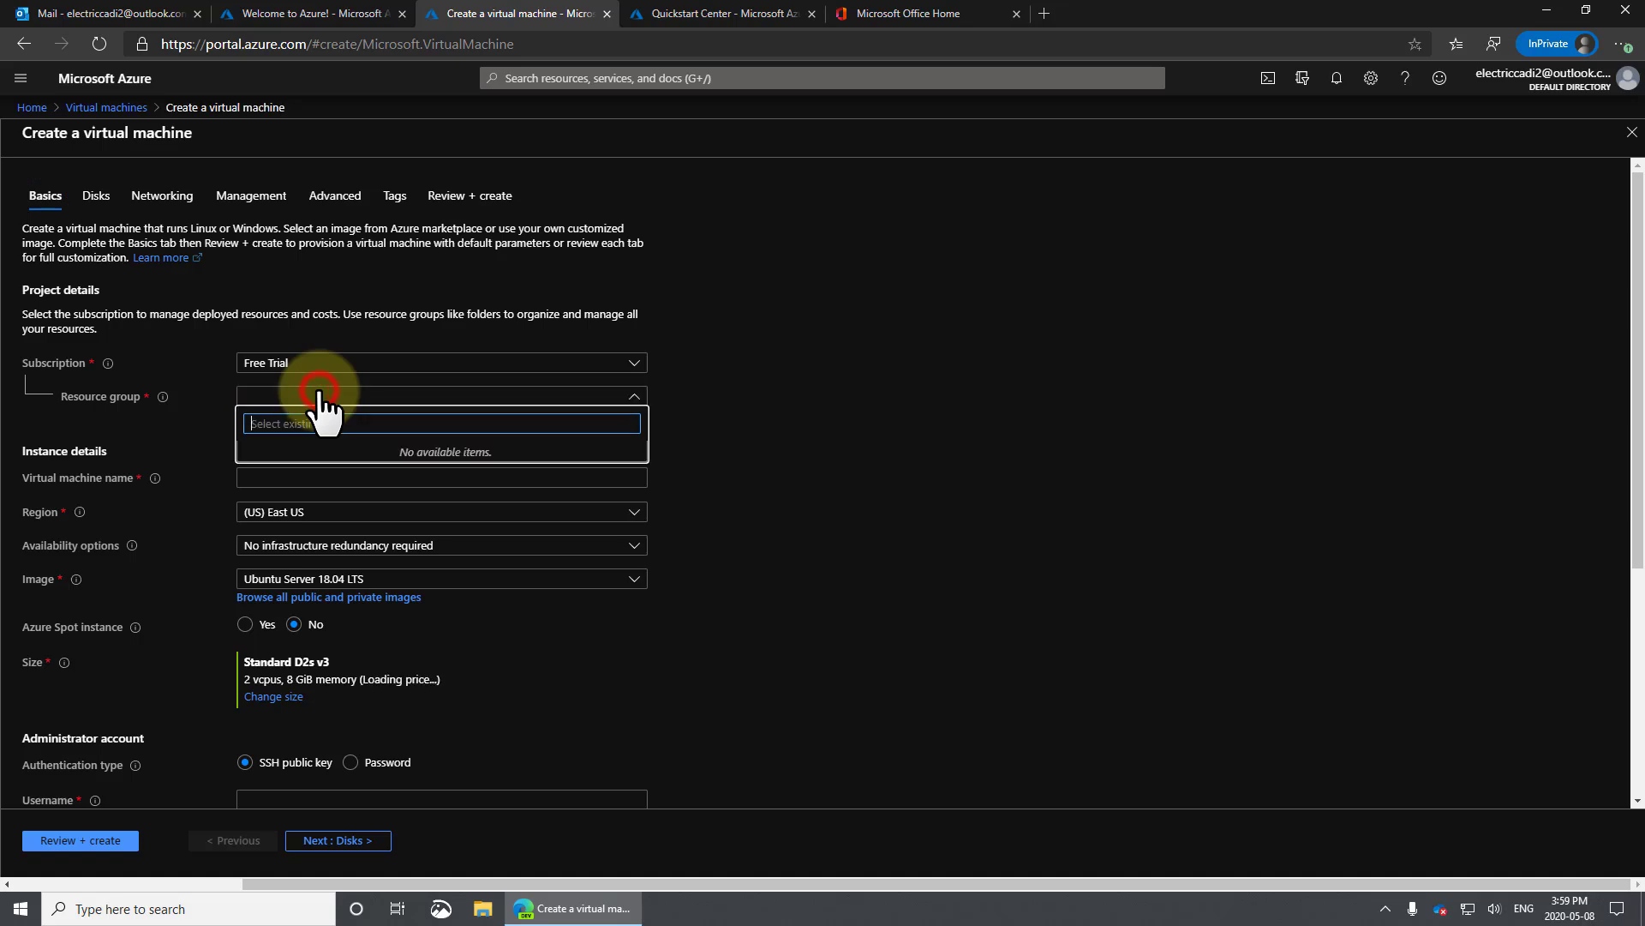
mouse_move(163, 398)
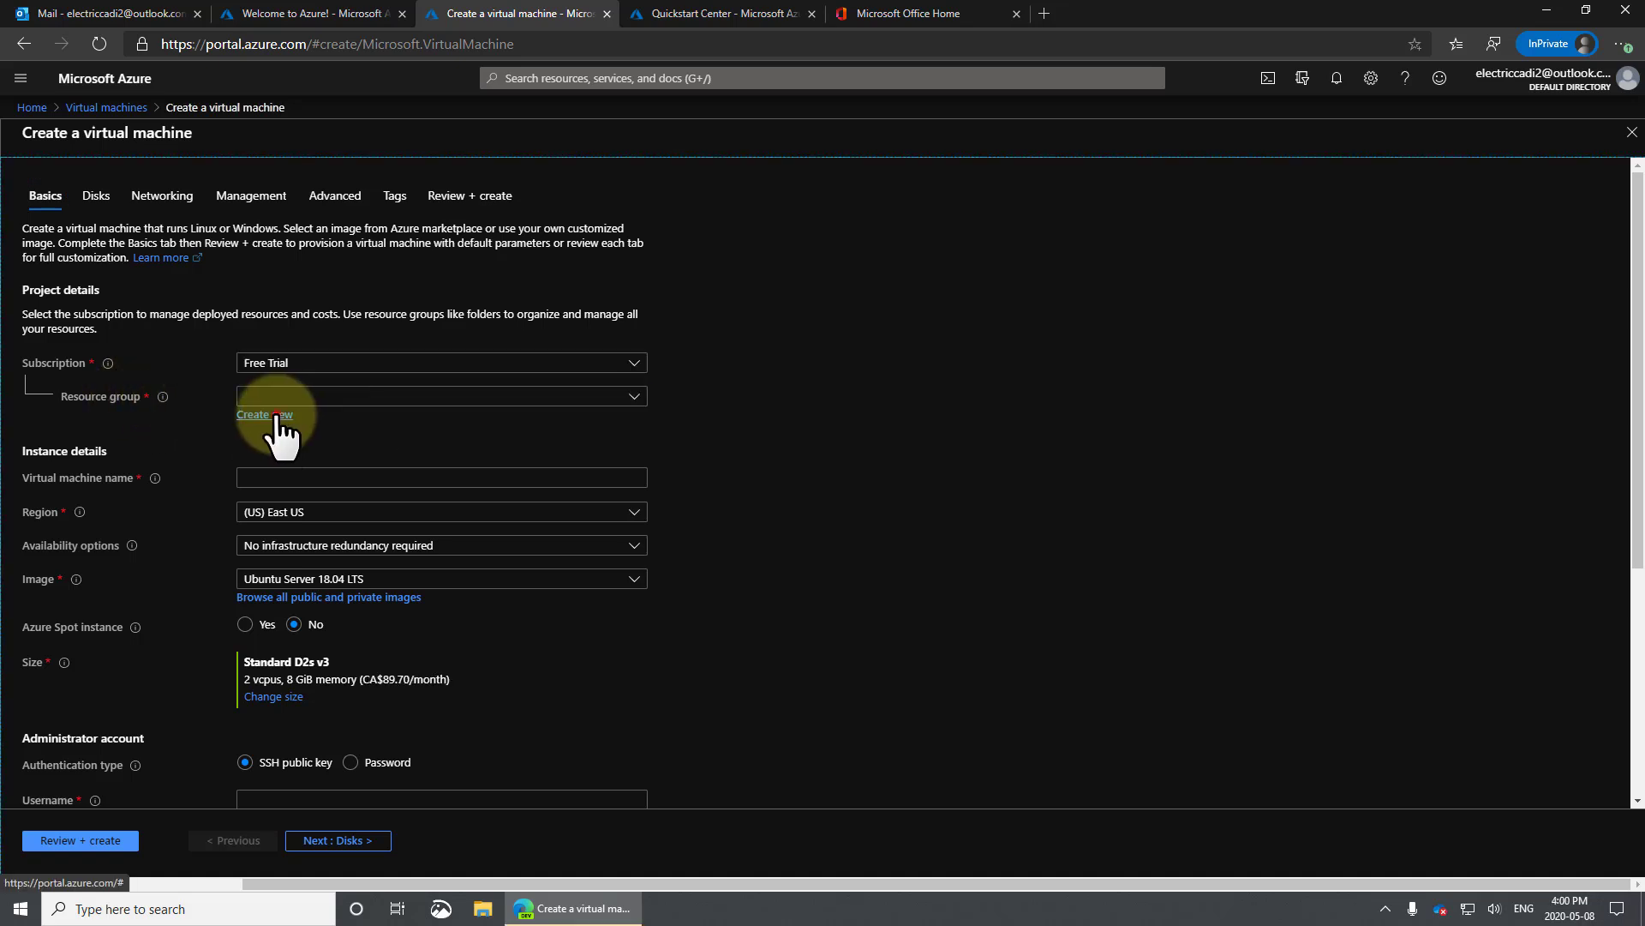
click(274, 414)
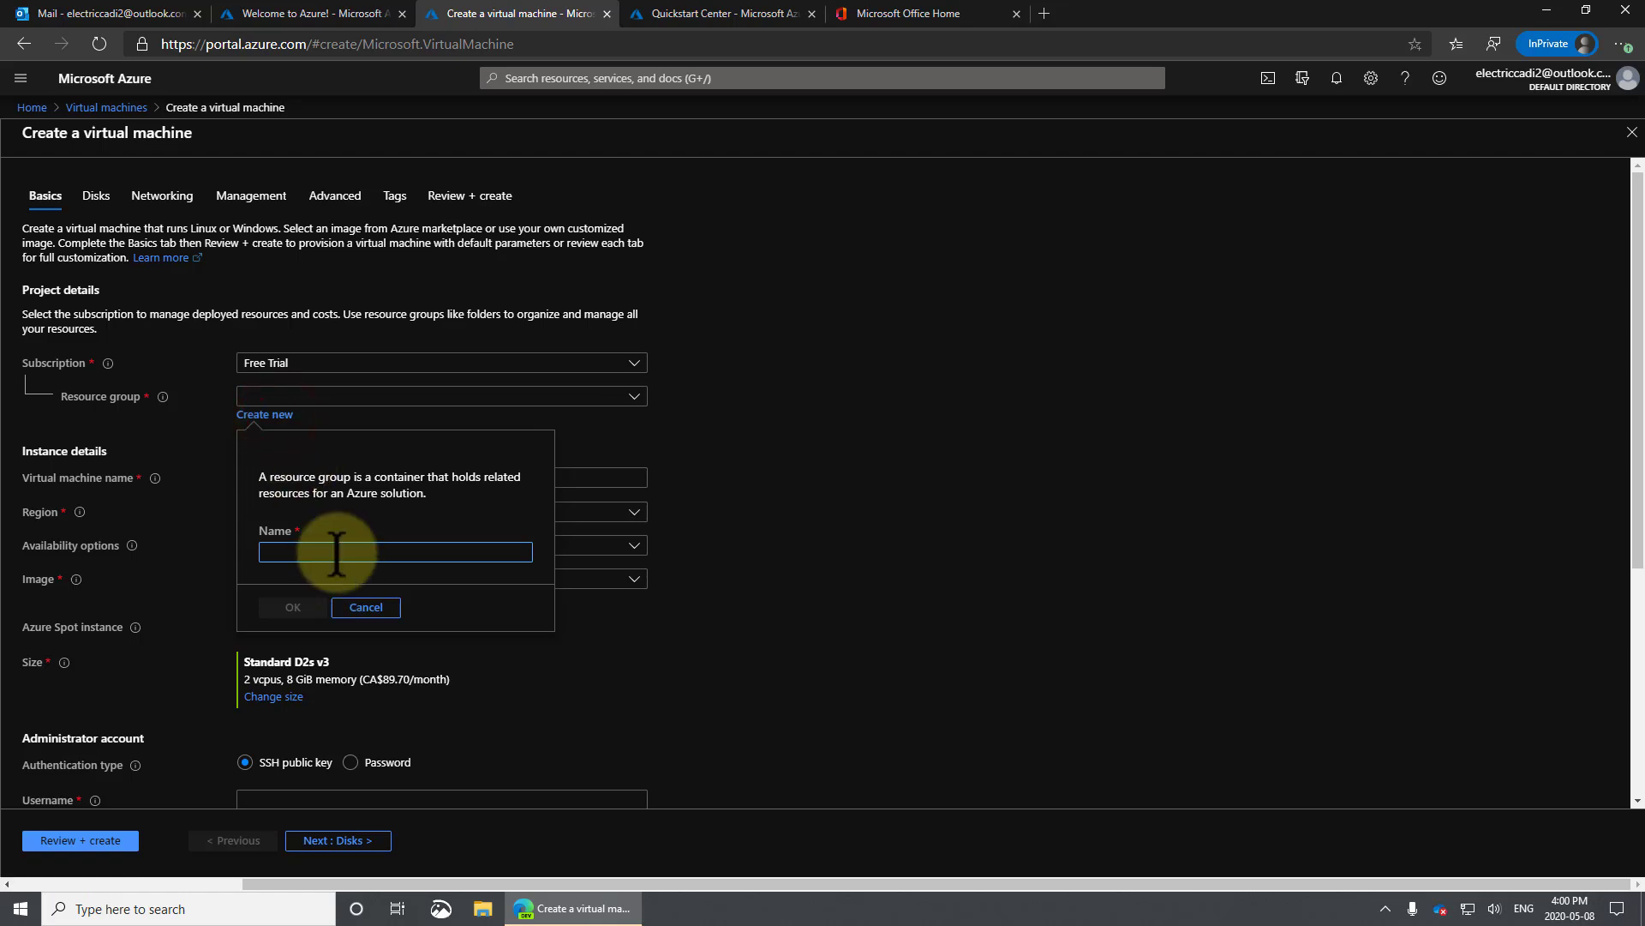
text(Test)
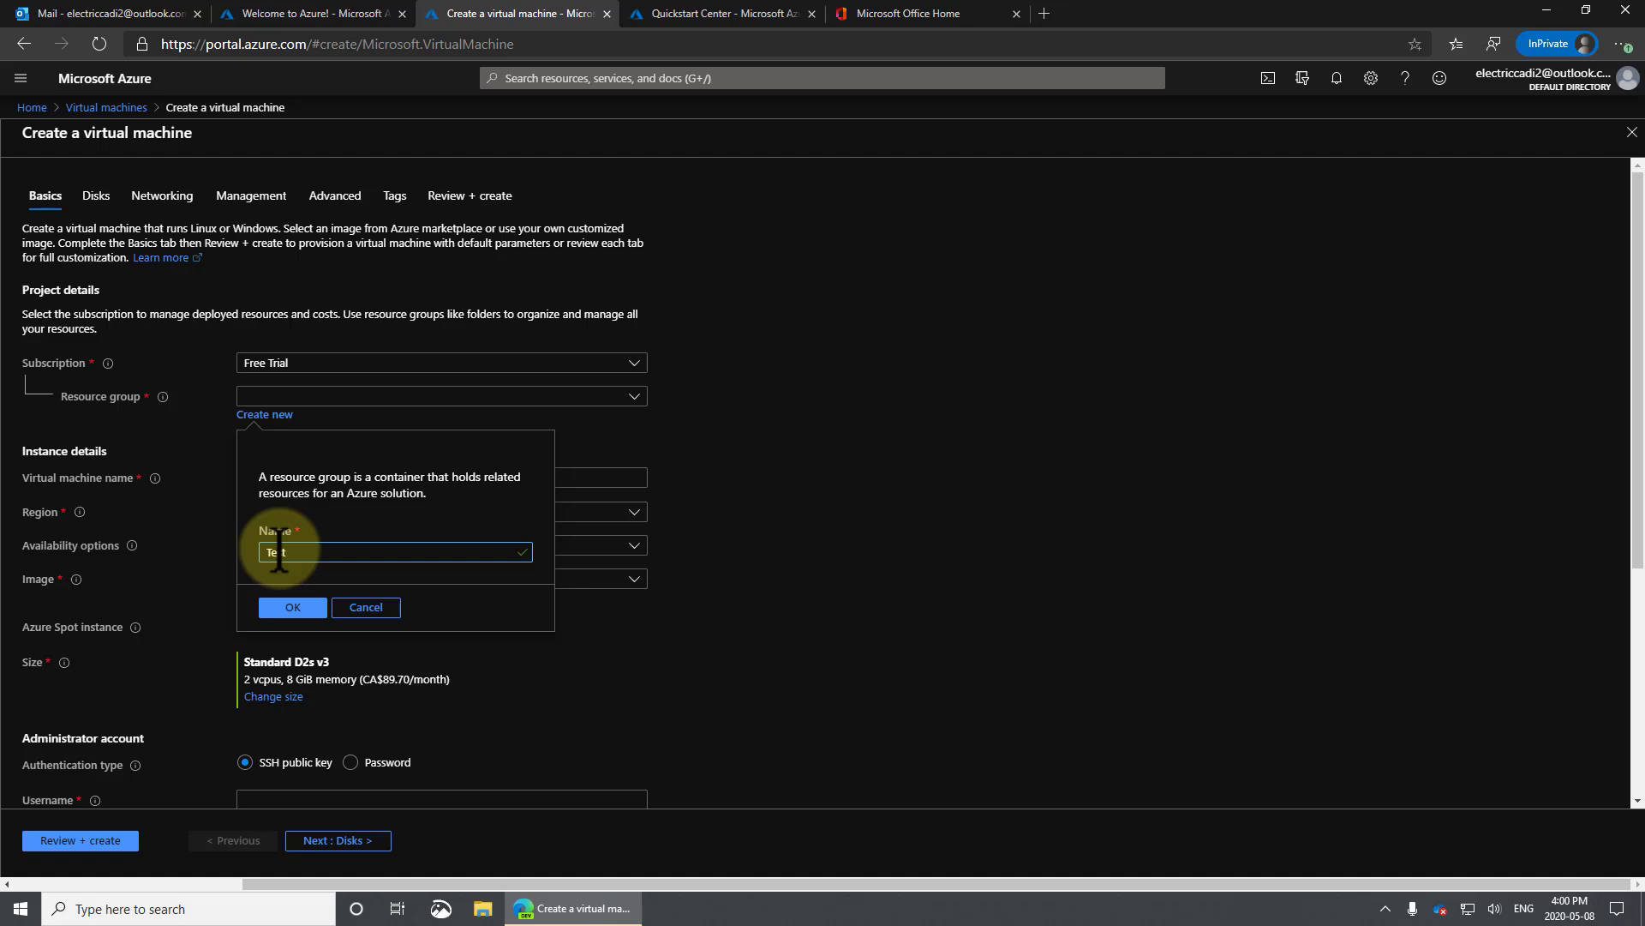
text(-RG1)
click(293, 607)
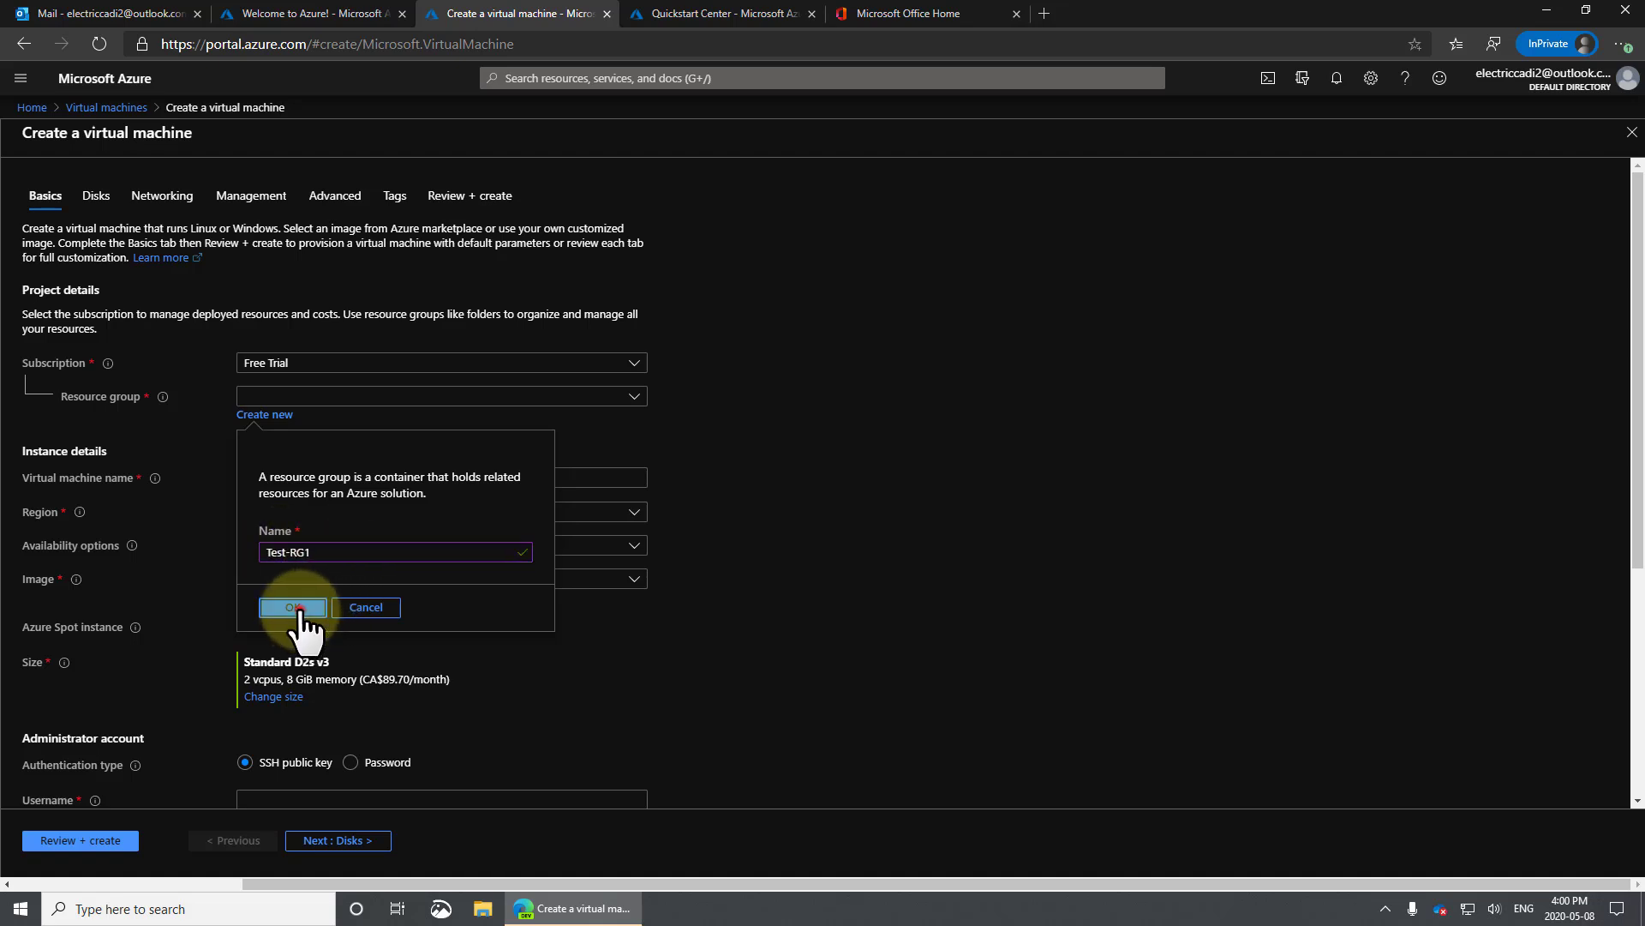
Name the VM Test-DC1 and leave its region at (US) East US.
click(253, 478)
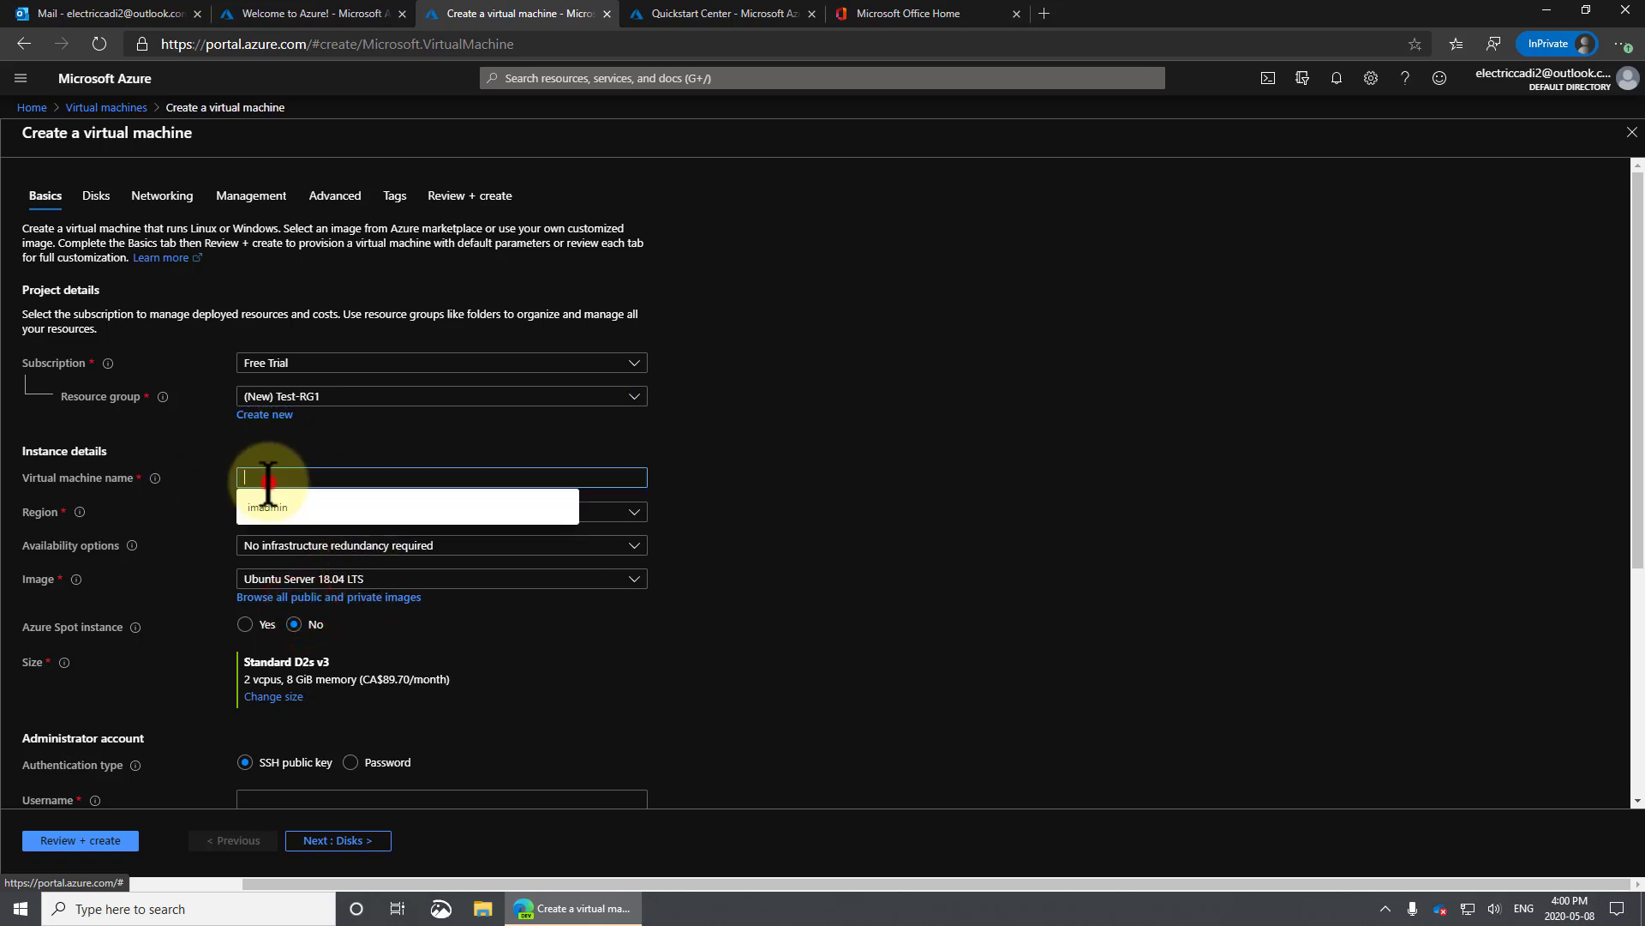
text(Te)
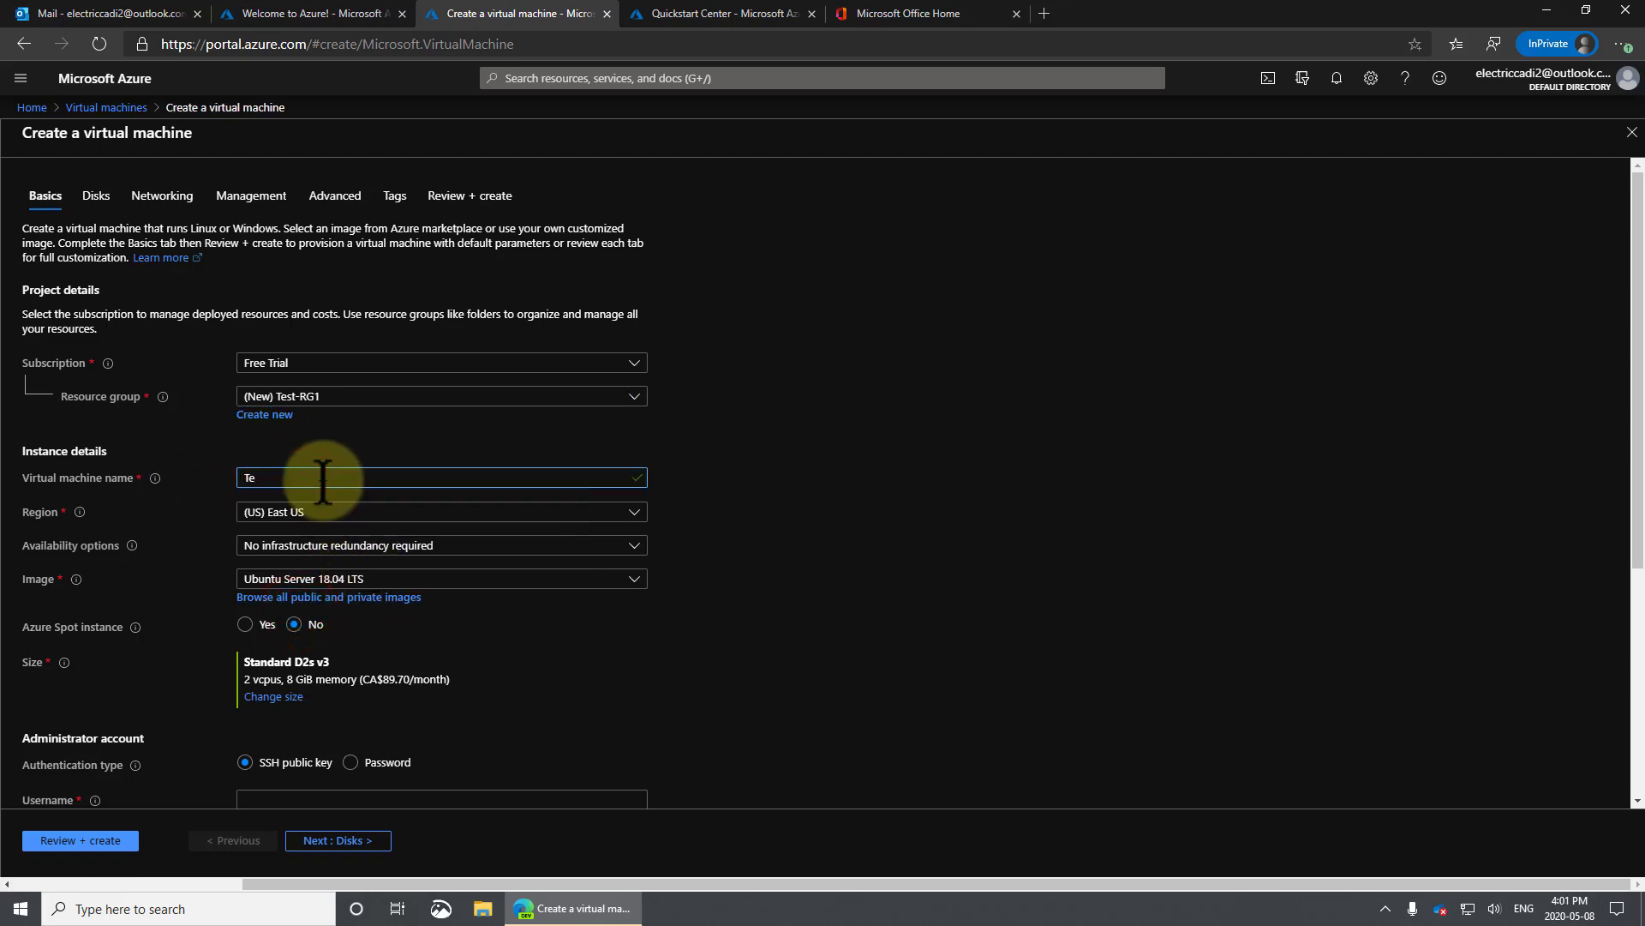
text(st-DC1)
click(350, 513)
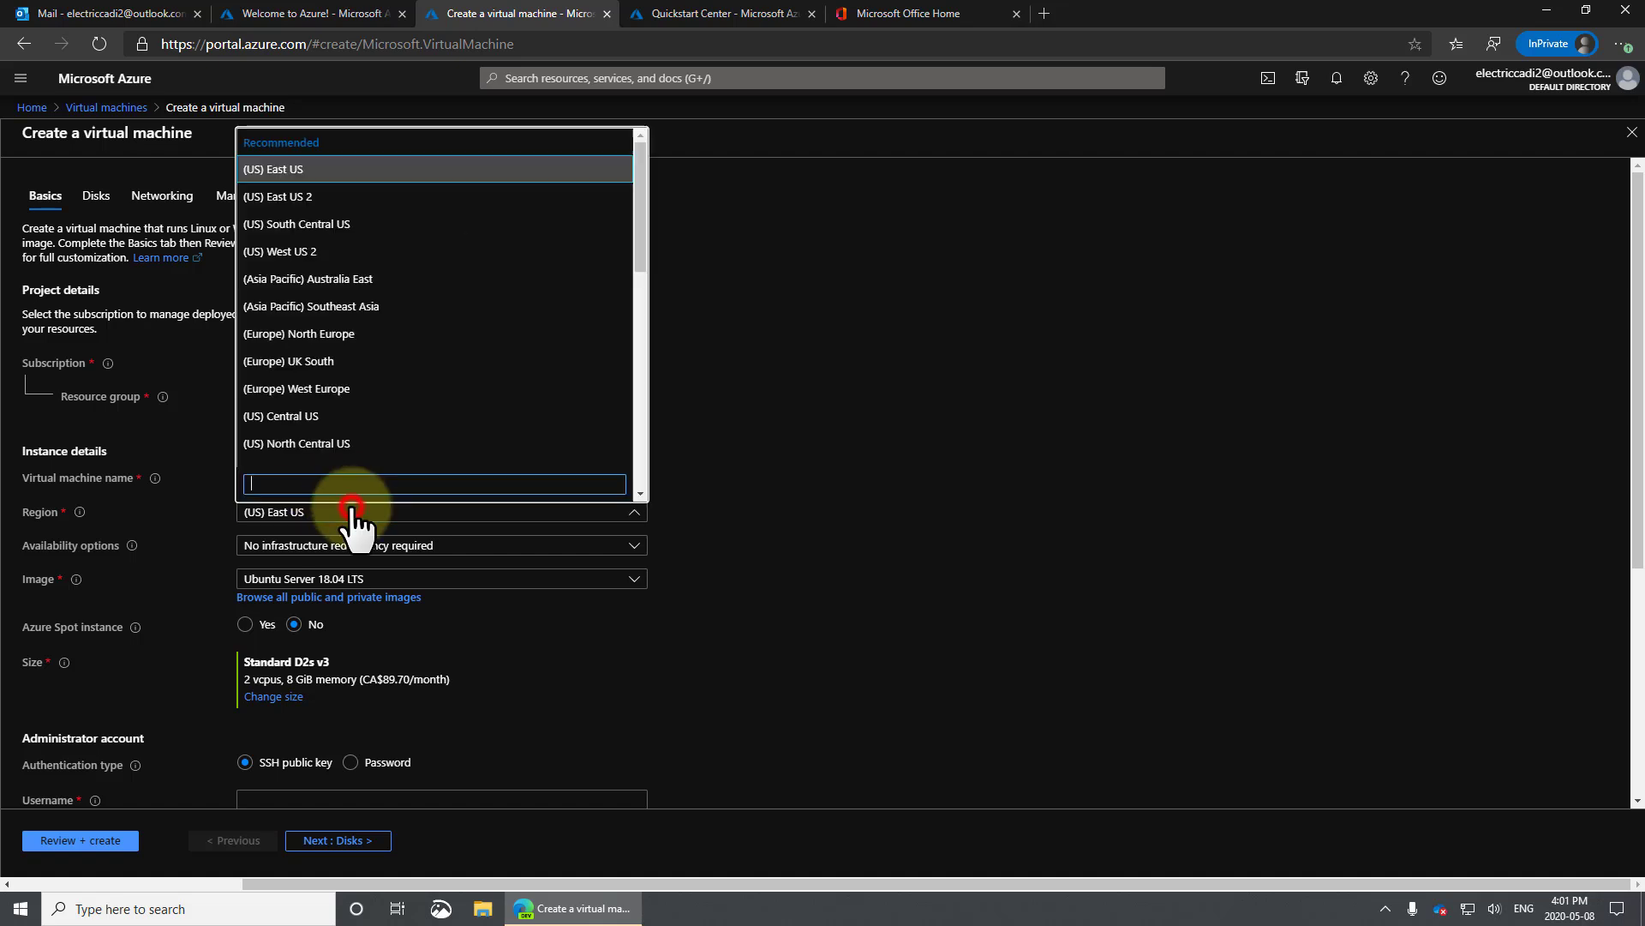
click(643, 228)
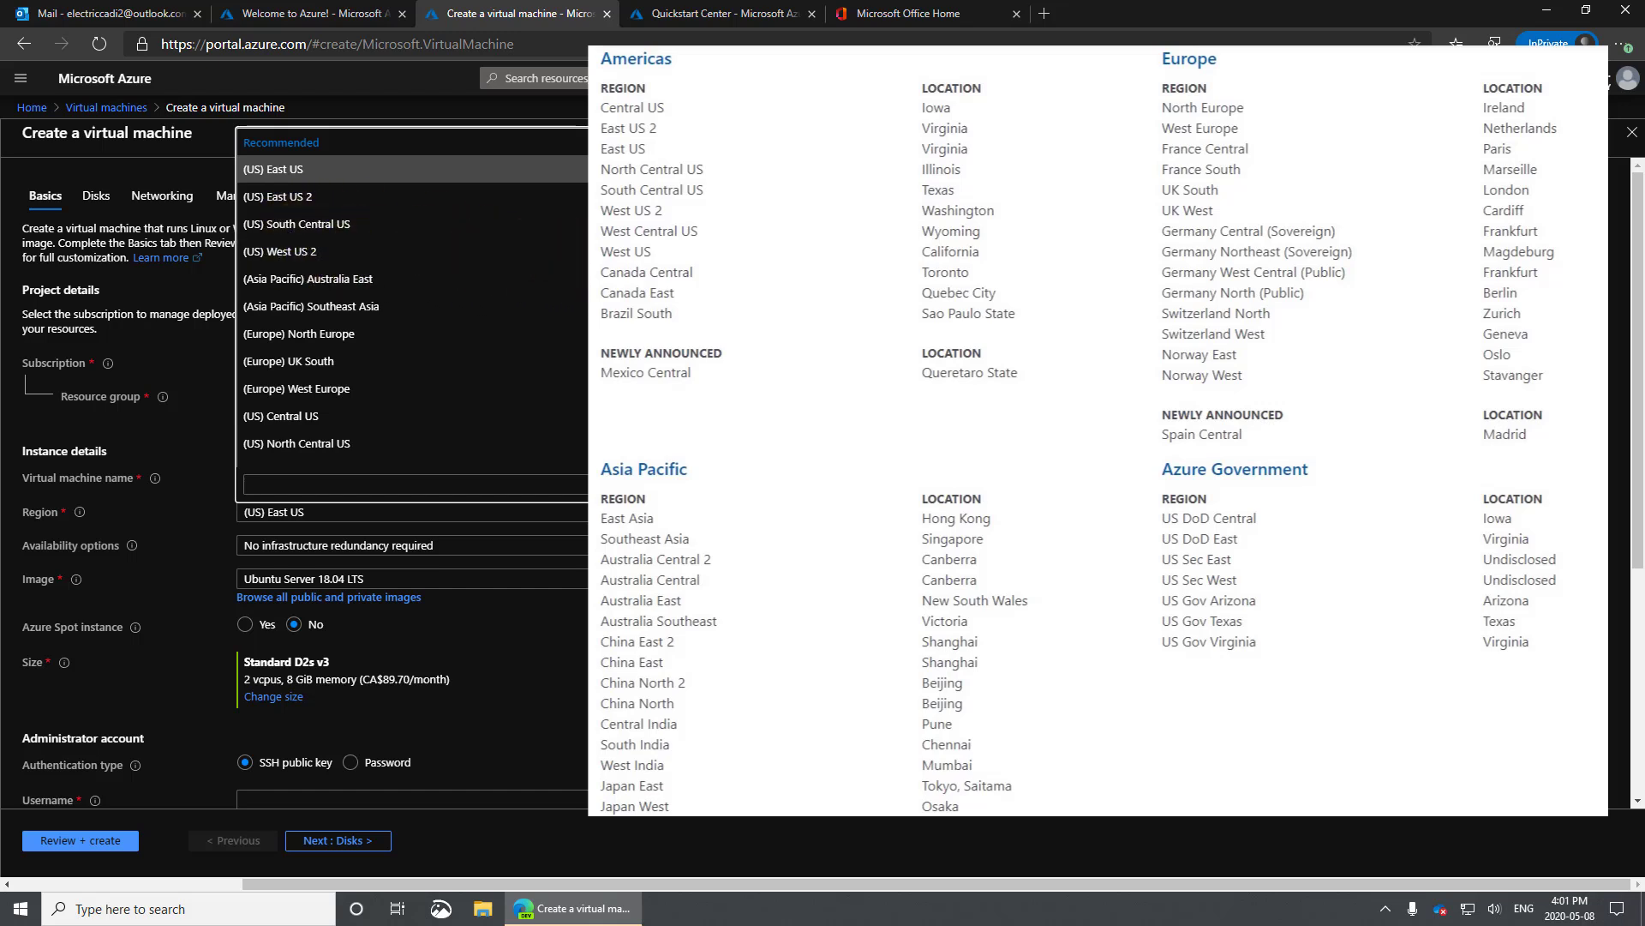
scroll(584, 190, down, 5)
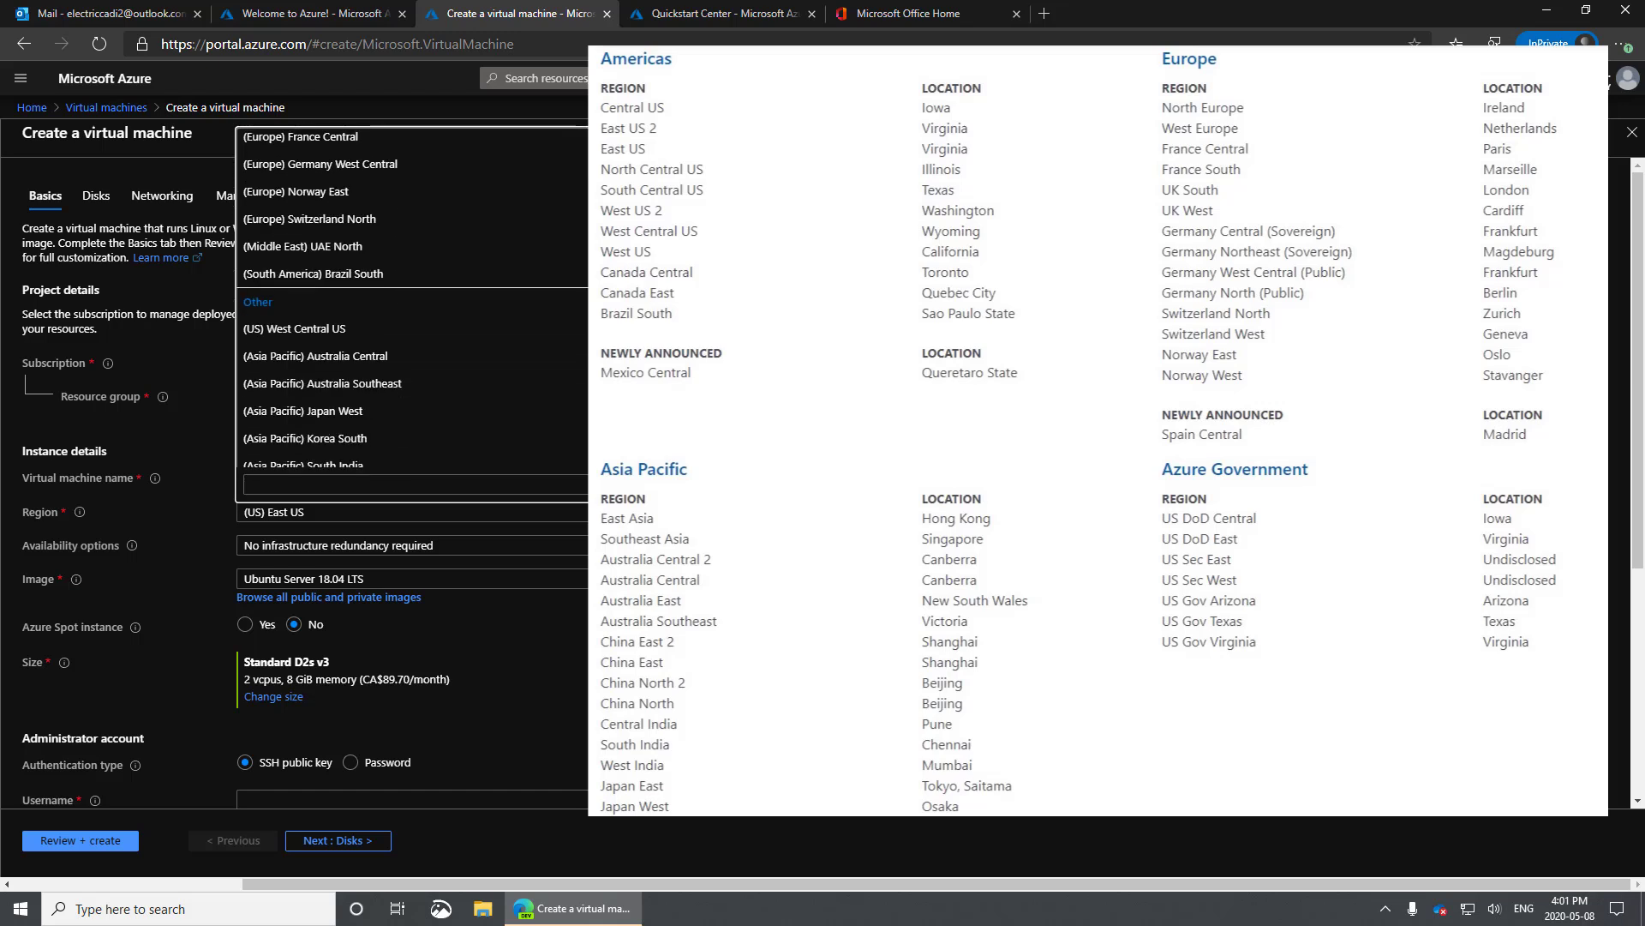
scroll(585, 190, up, 5)
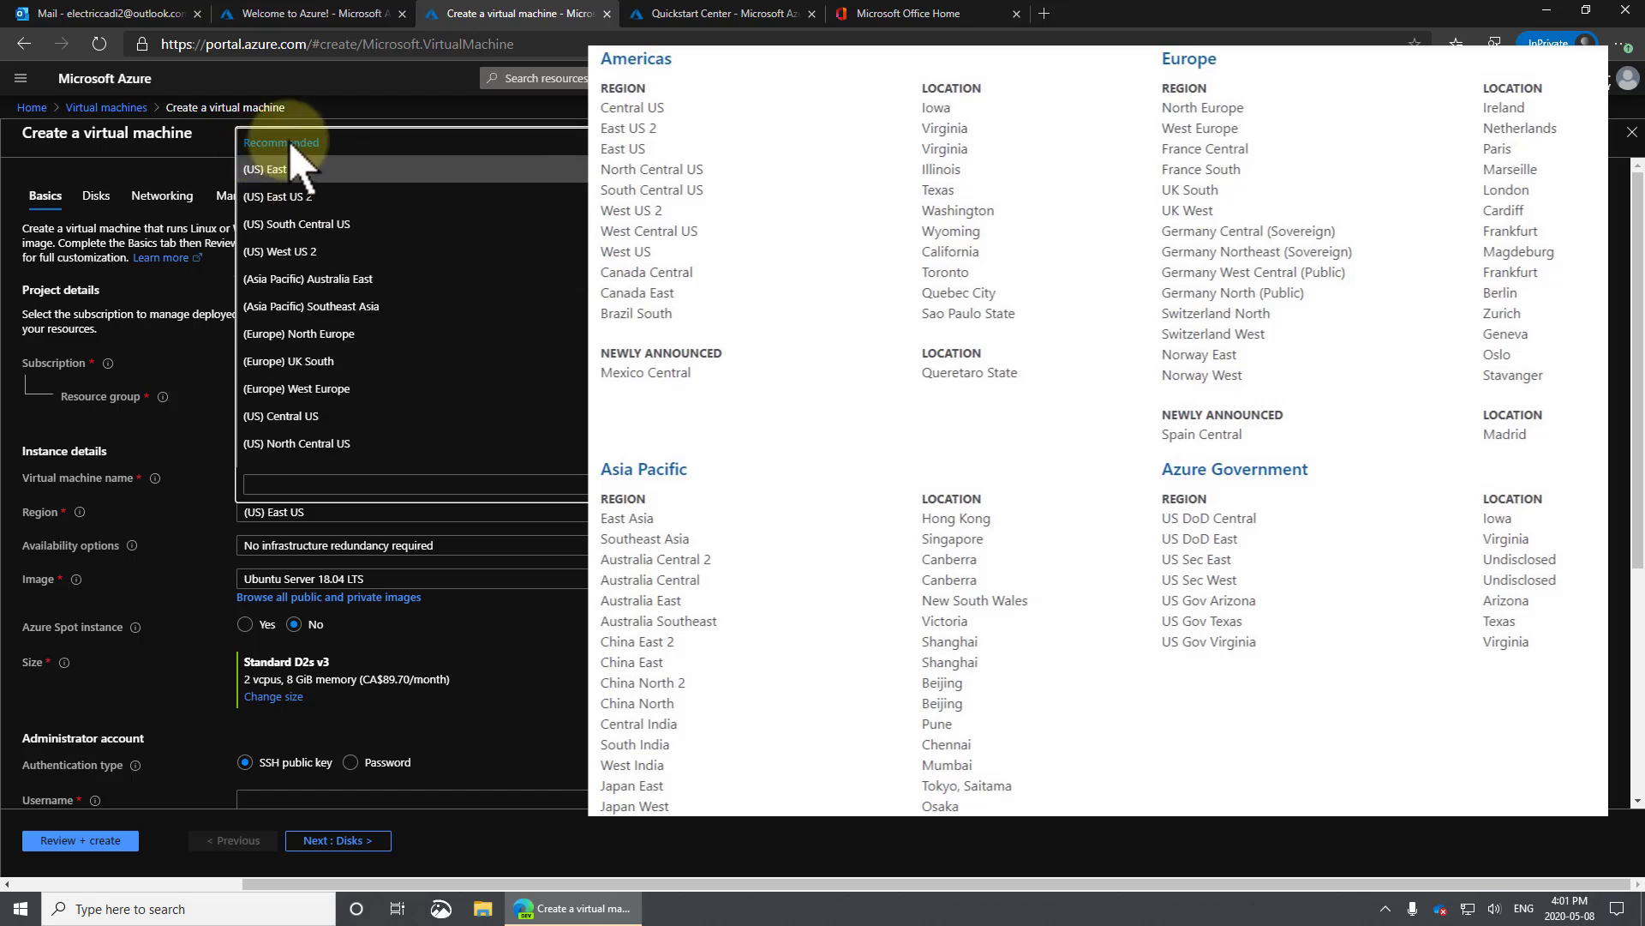
scroll(309, 163, down, 6)
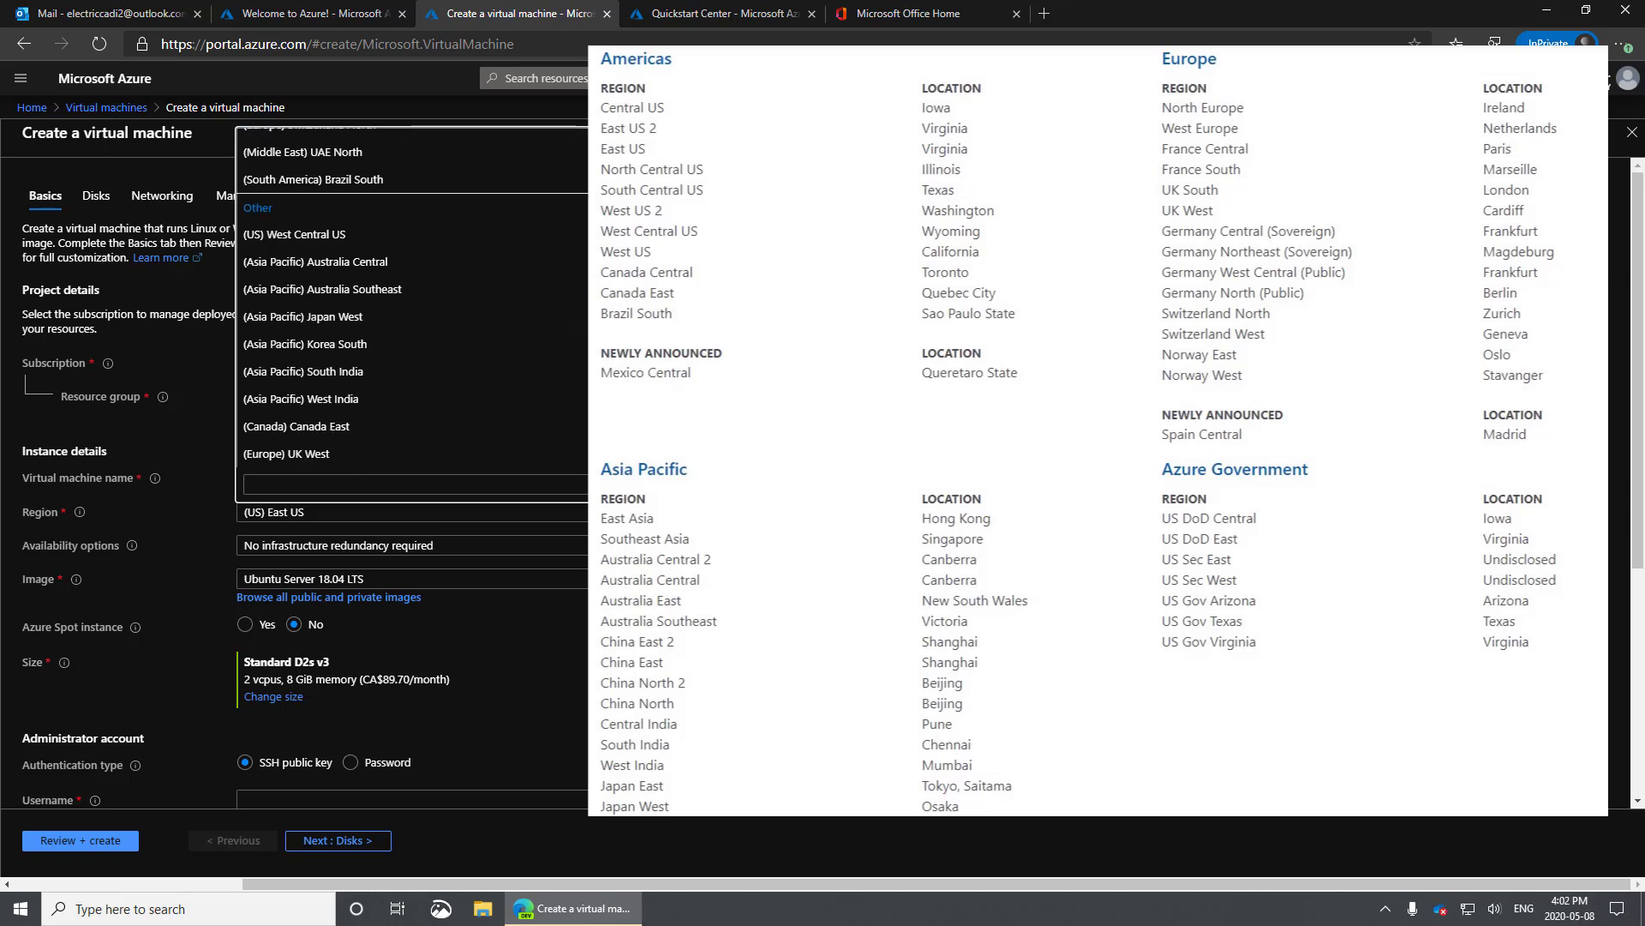
click(745, 378)
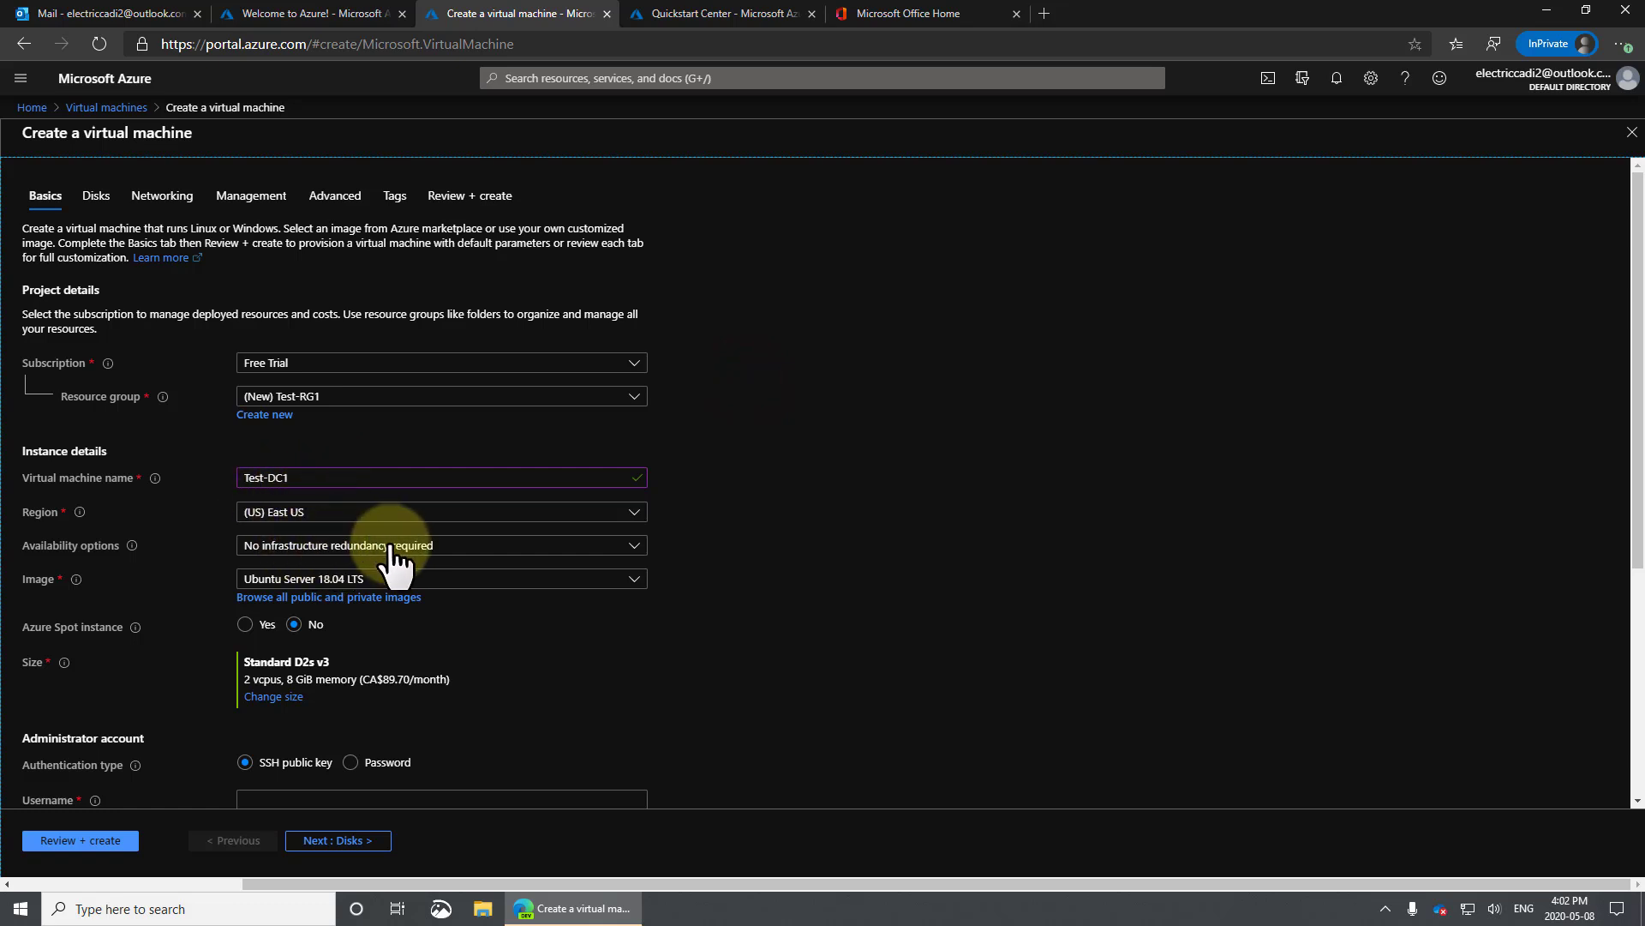
Choose the Windows Server 2019 Datacenter image and set Azure Spot instance to Yes.
scroll(751, 566, down, 1)
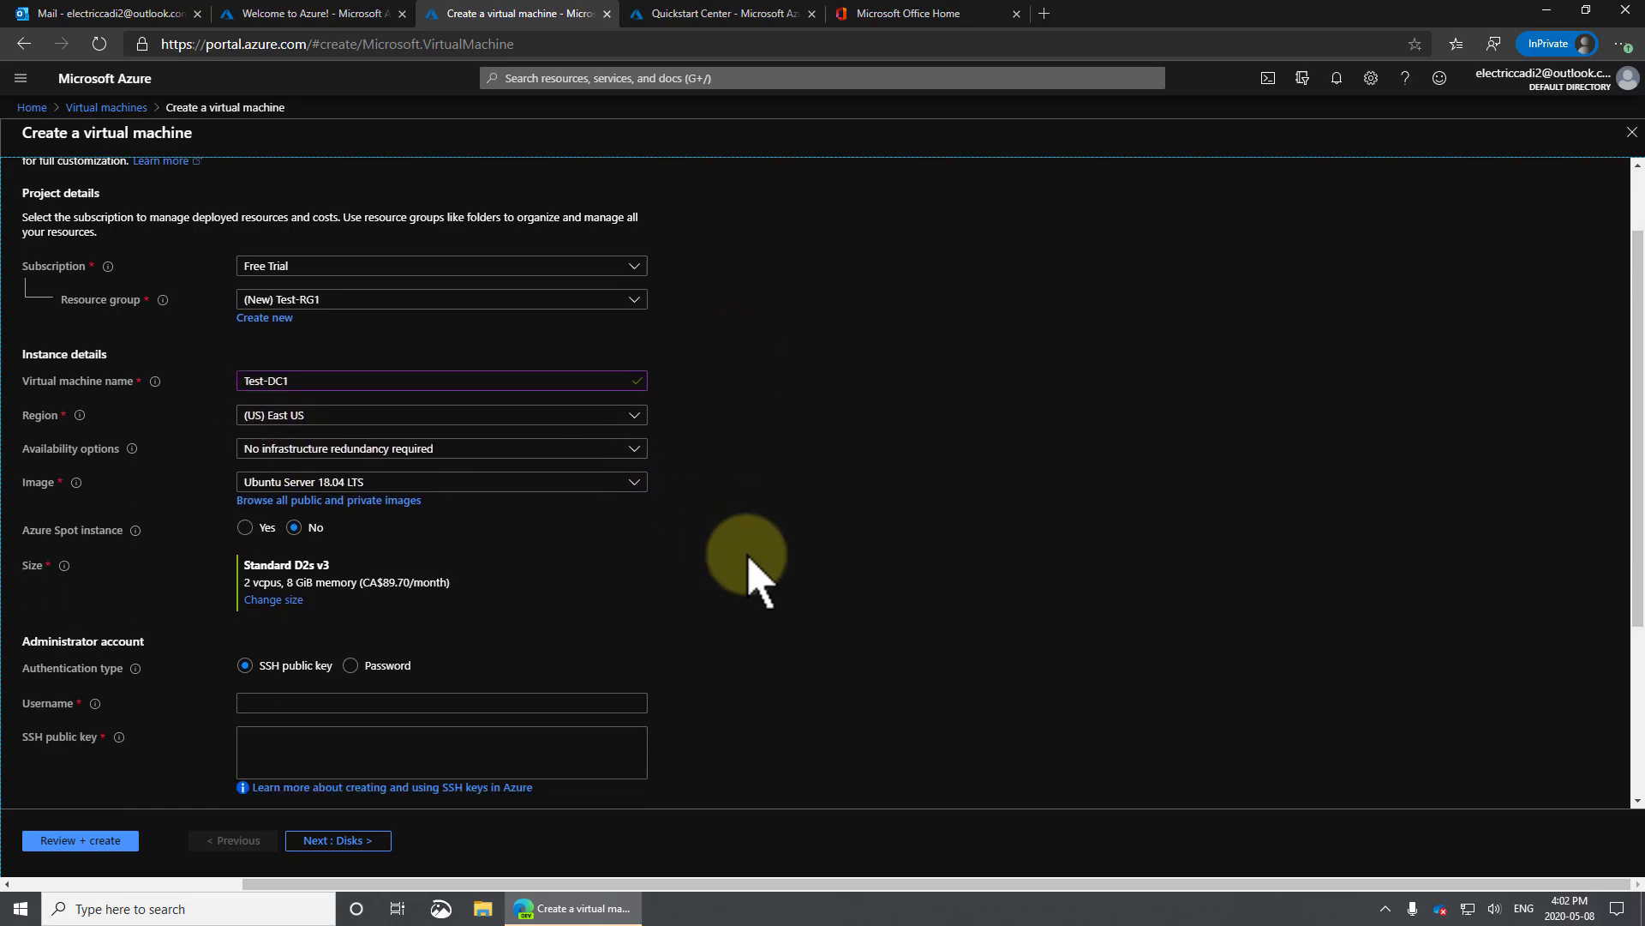
click(637, 483)
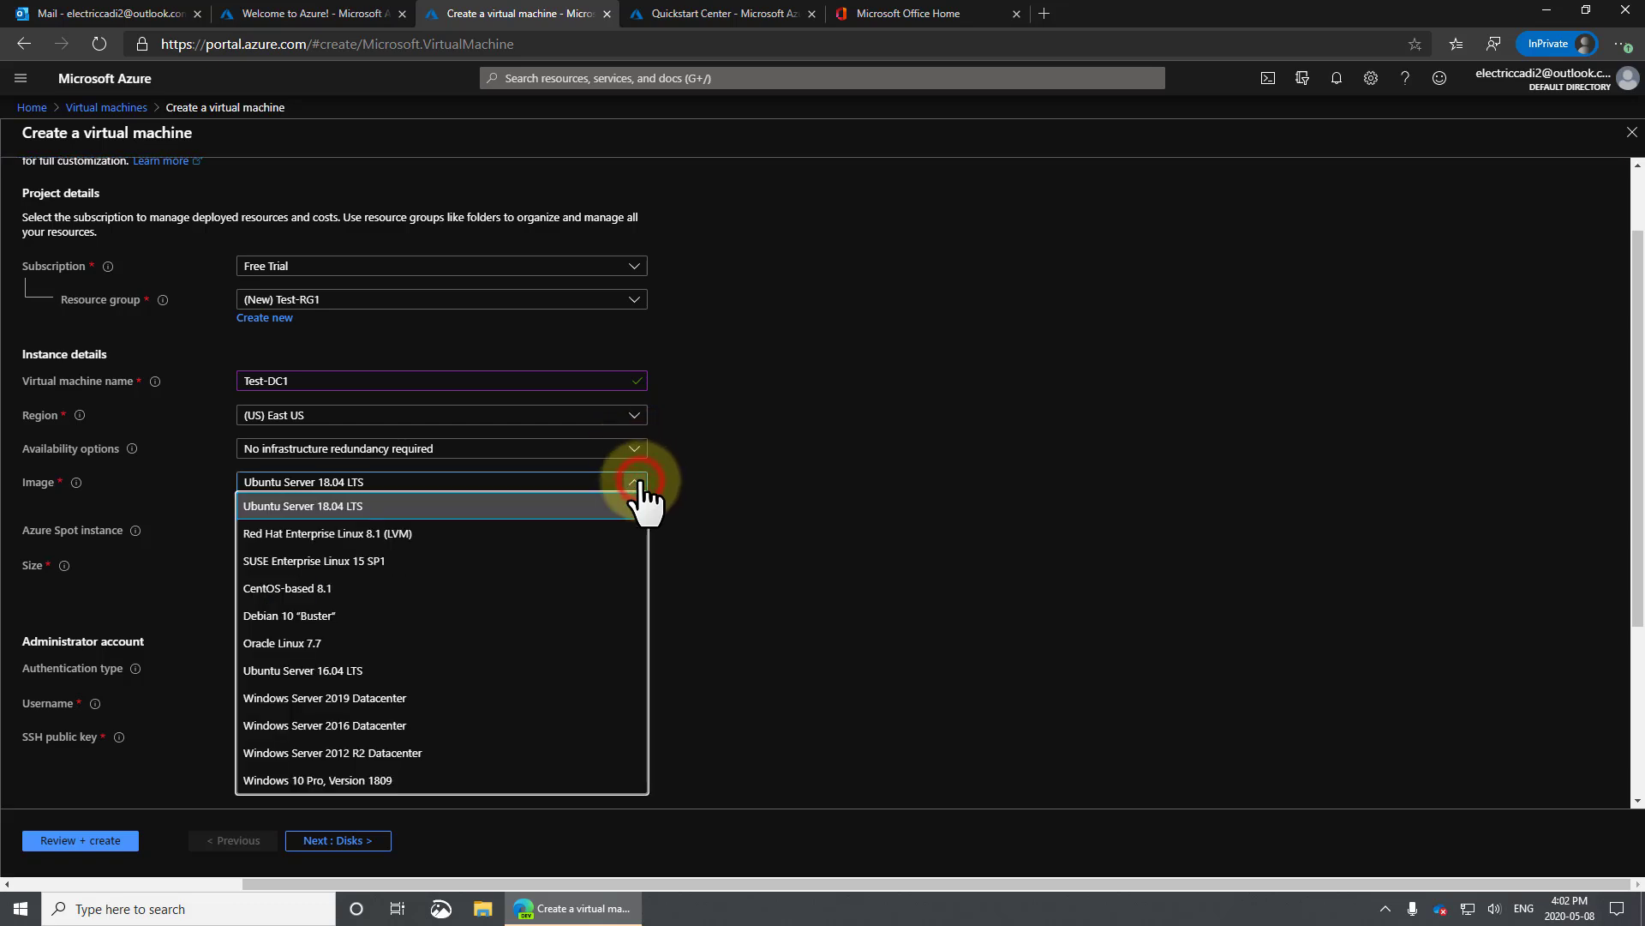
click(566, 698)
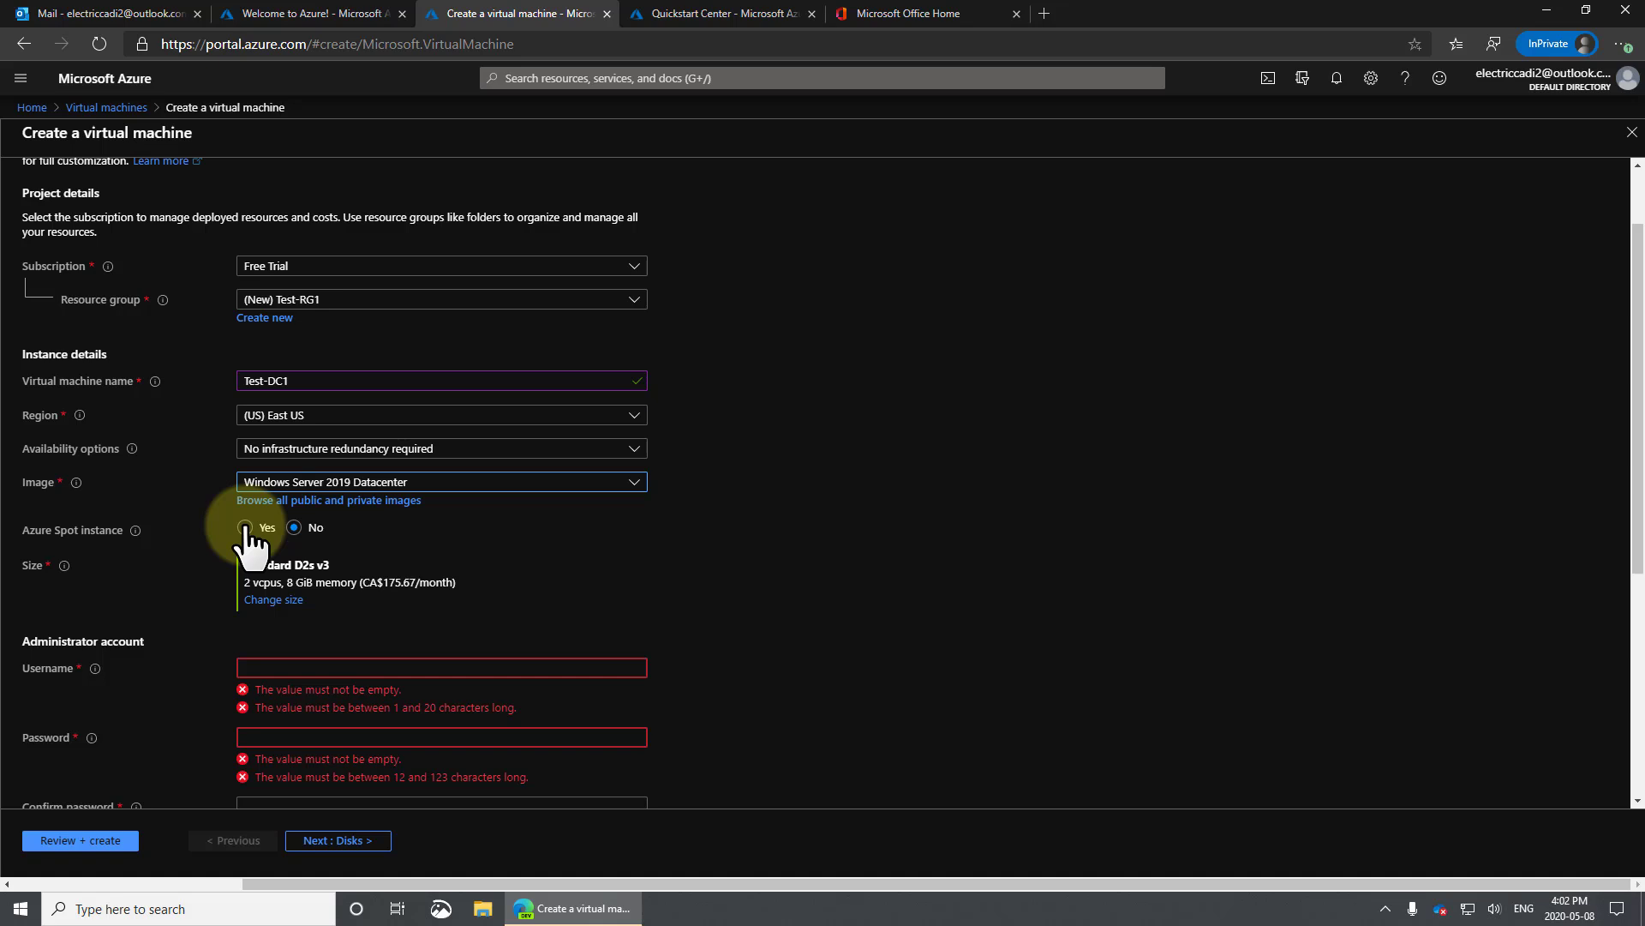
mouse_move(136, 531)
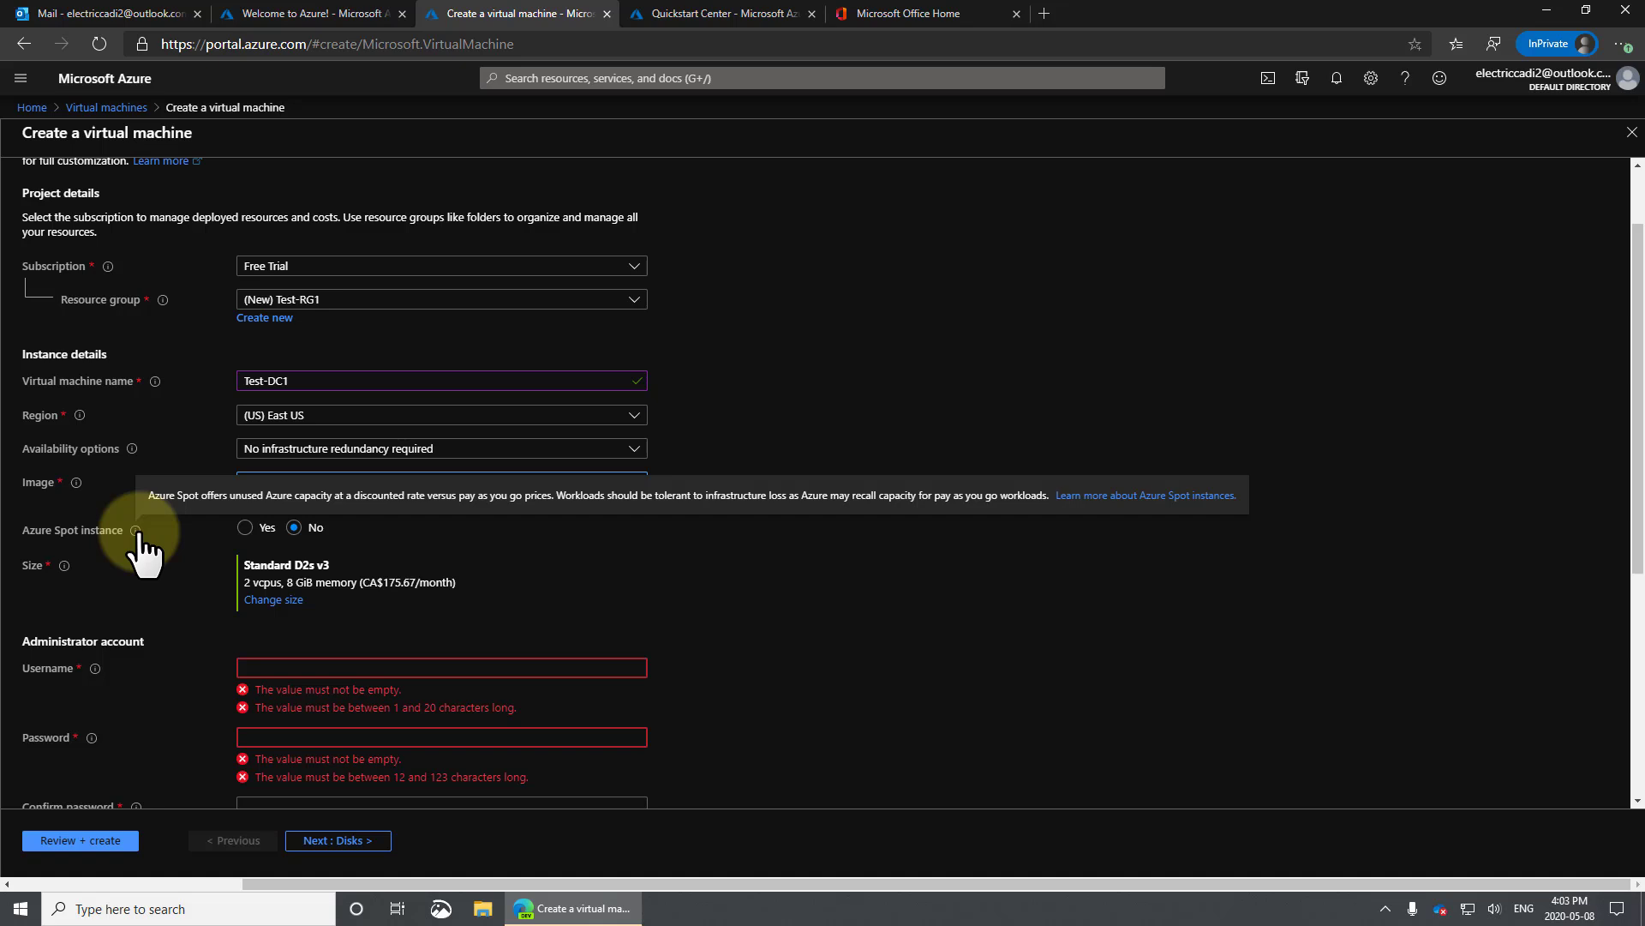
click(245, 527)
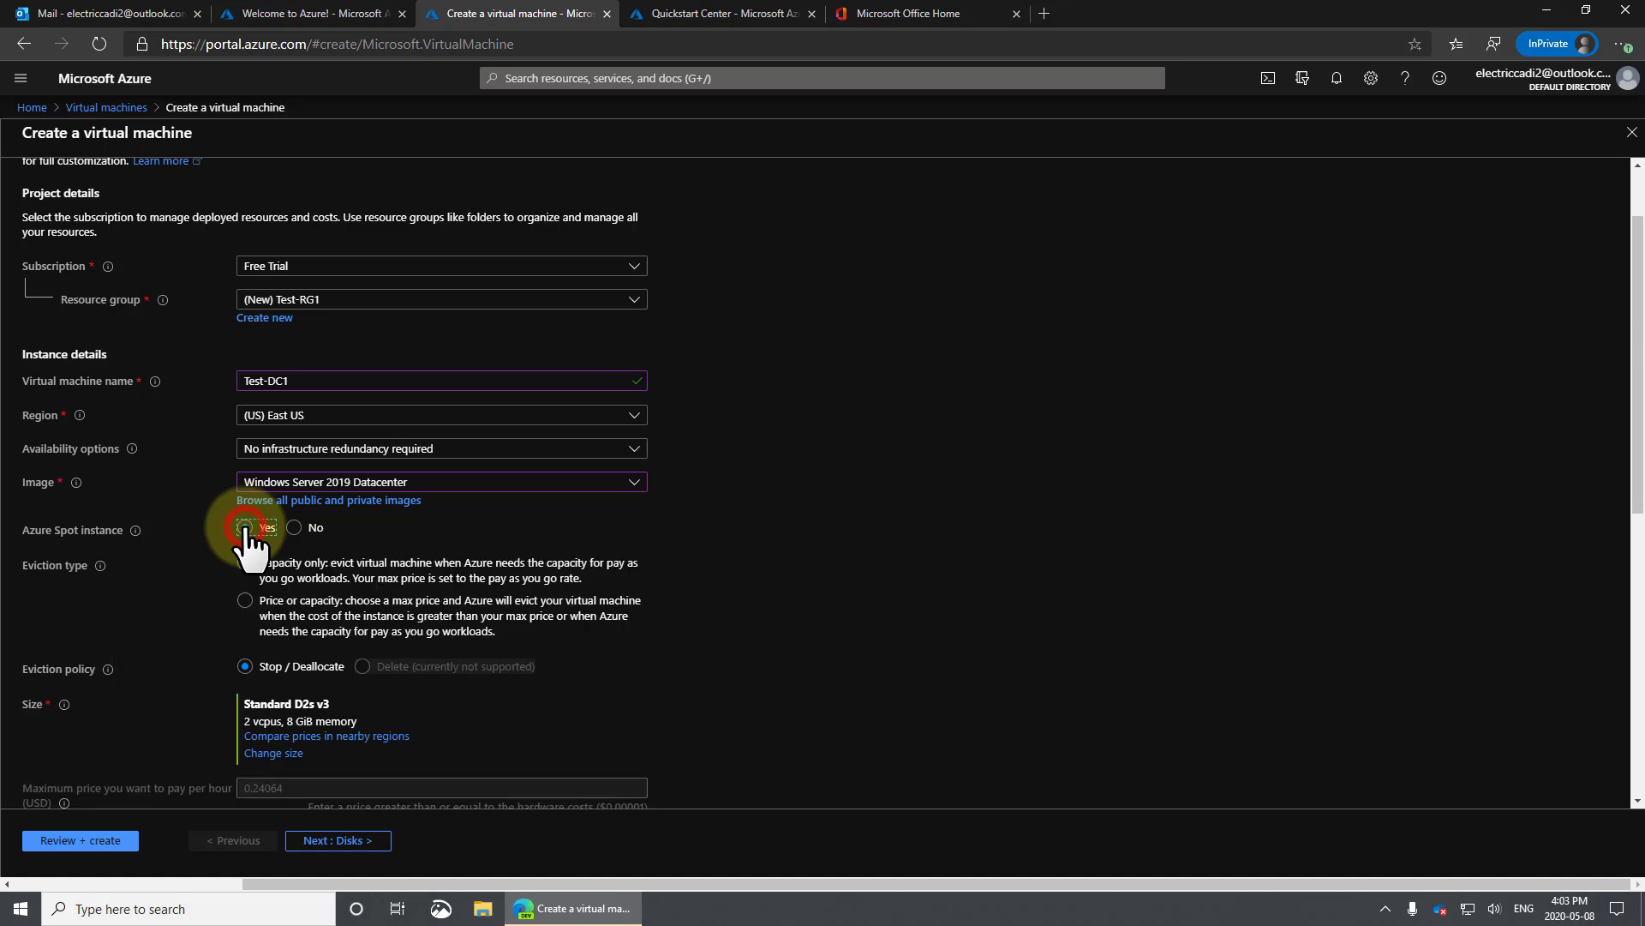
Keep size Standard D2s v3 after sorting by cost, and switch Azure Spot instance back to No.
click(273, 752)
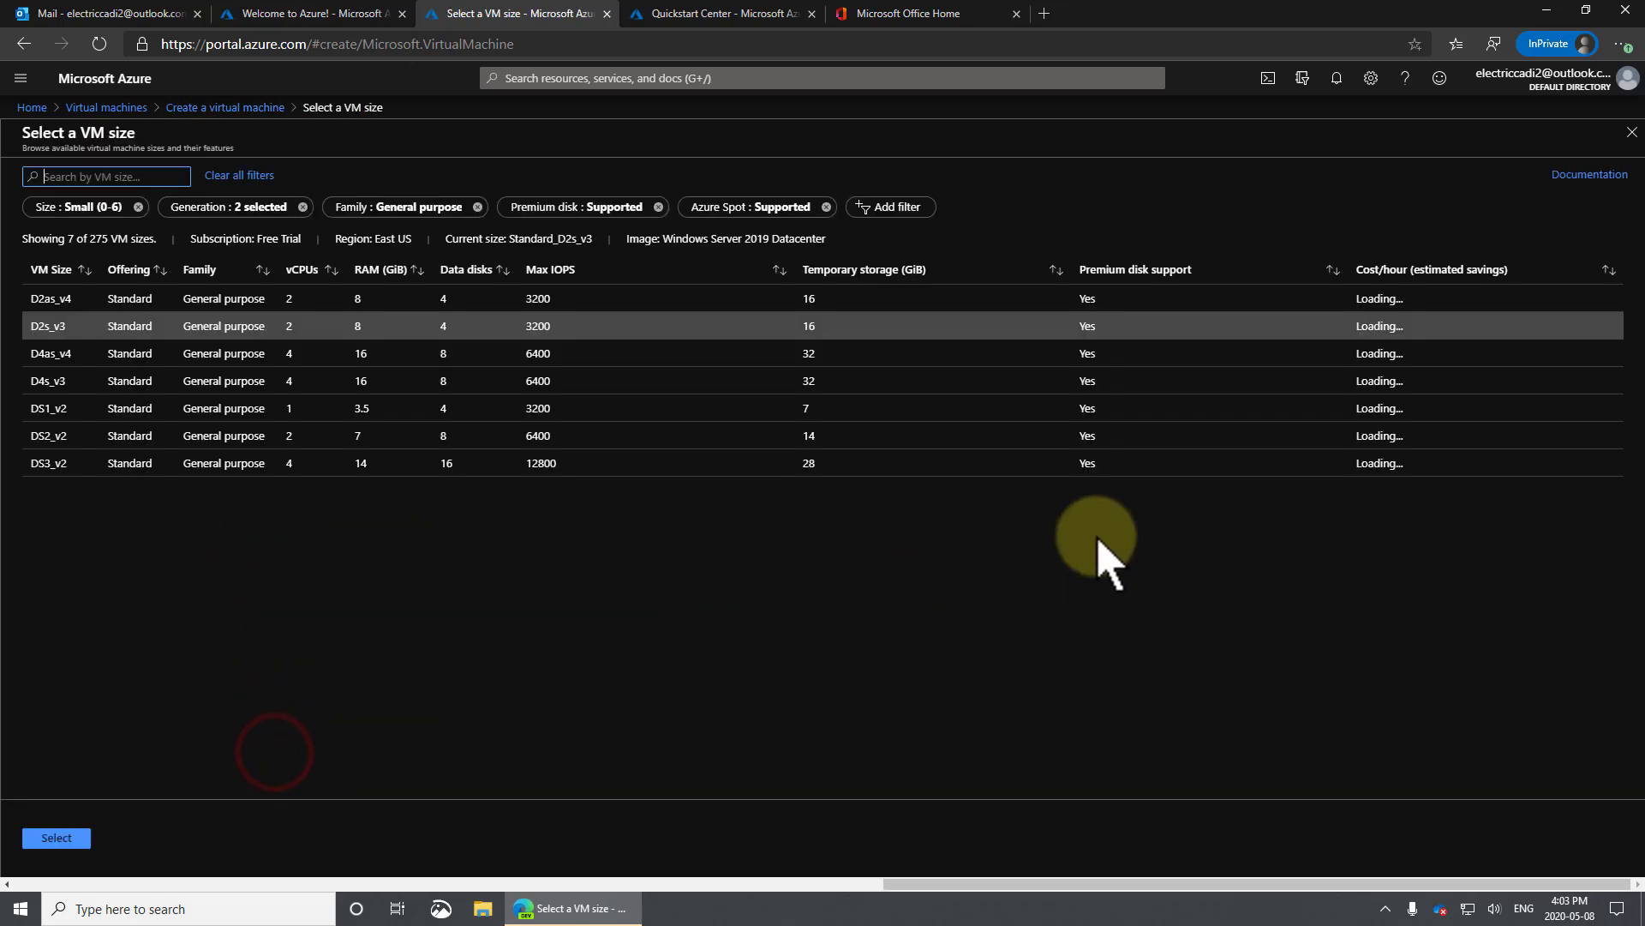
click(1437, 271)
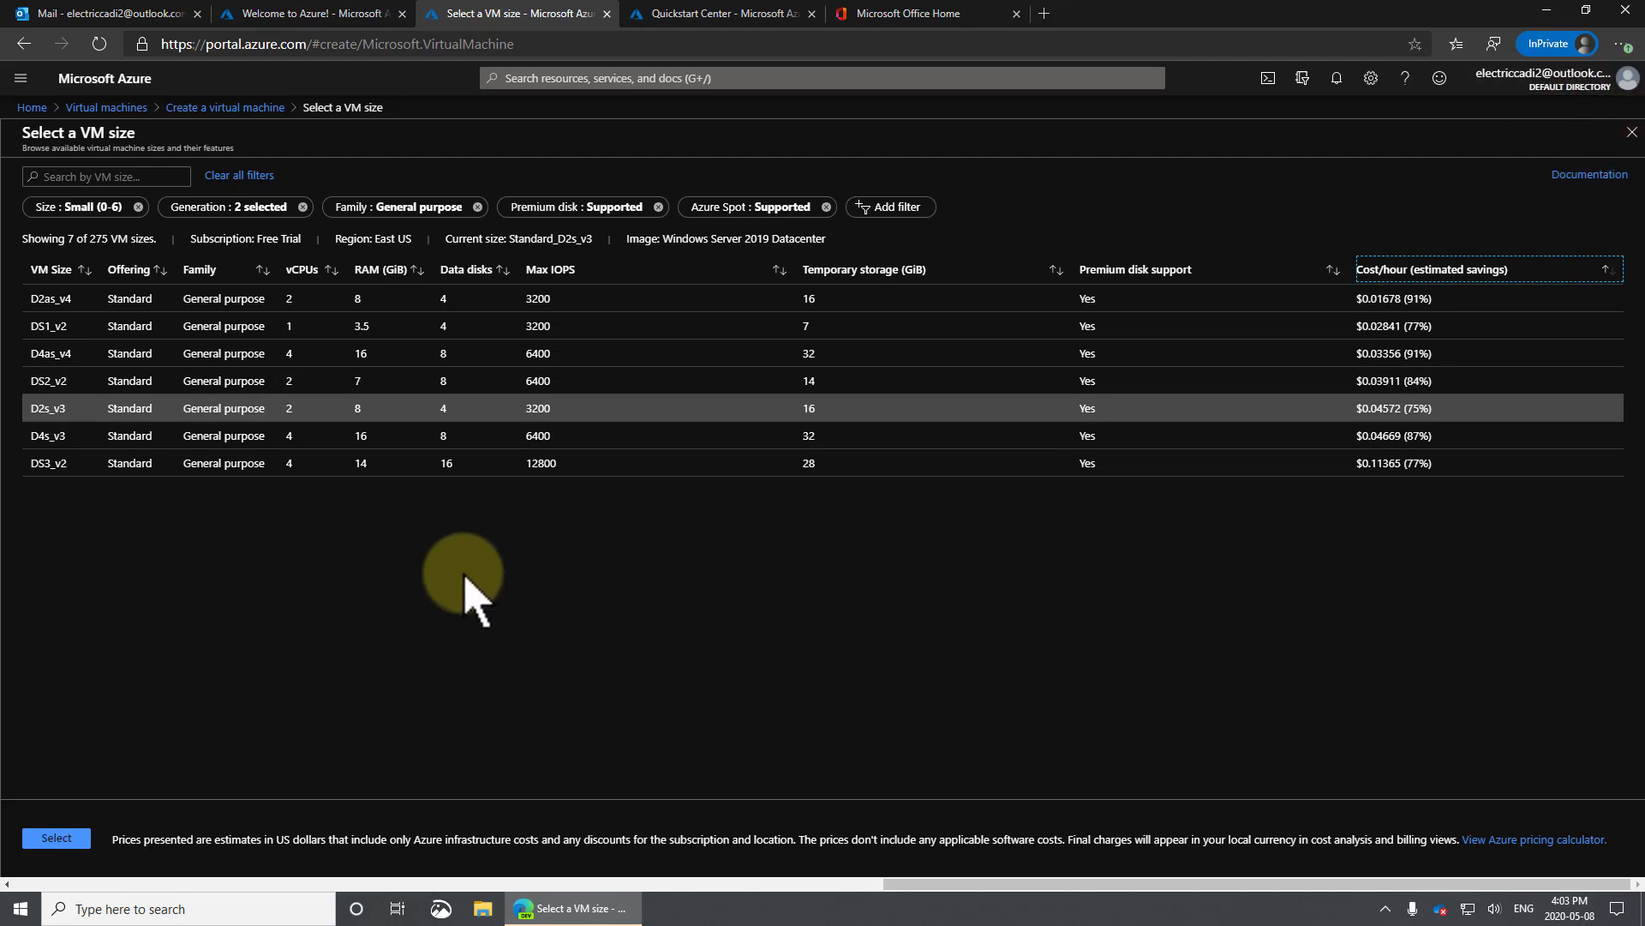
click(57, 837)
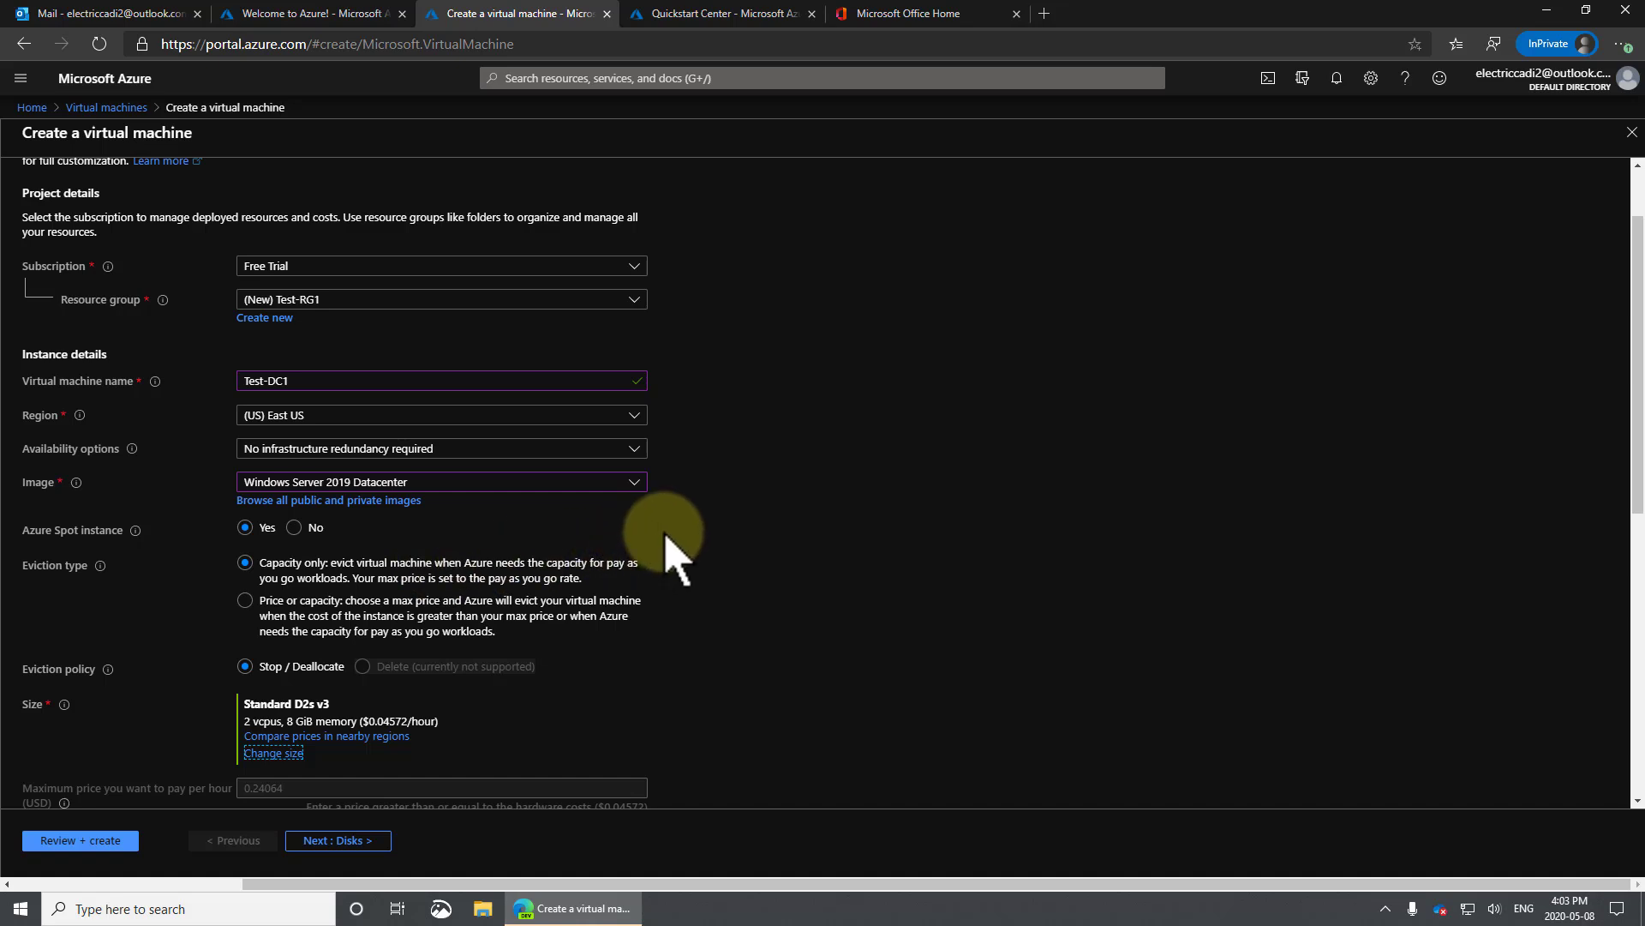
click(294, 528)
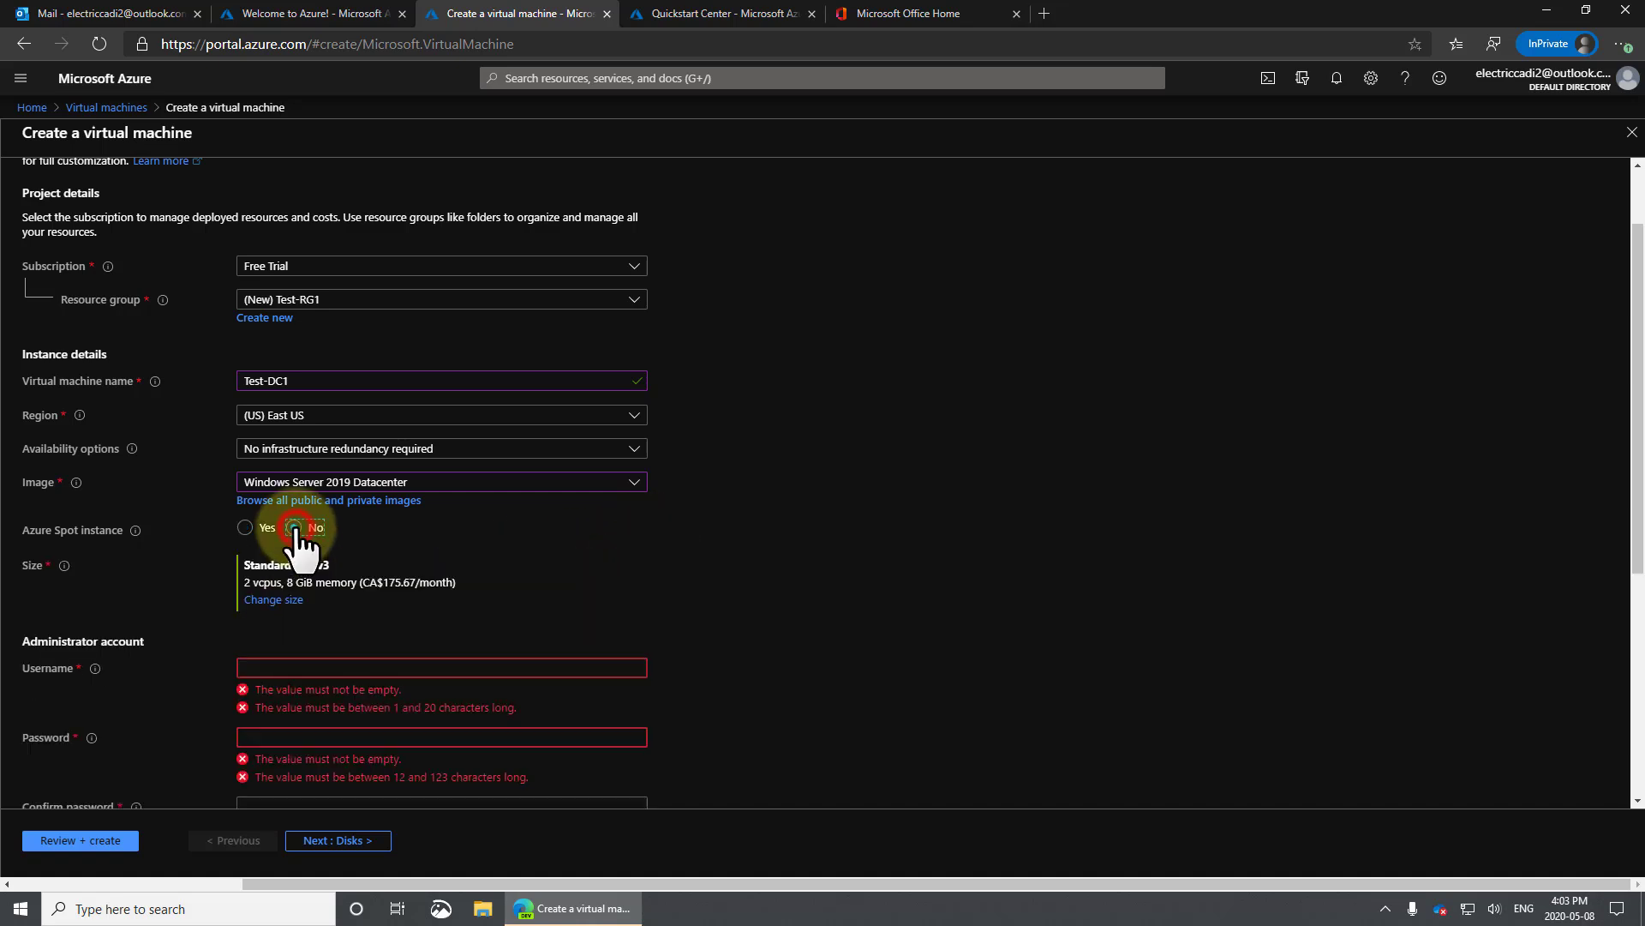
click(281, 600)
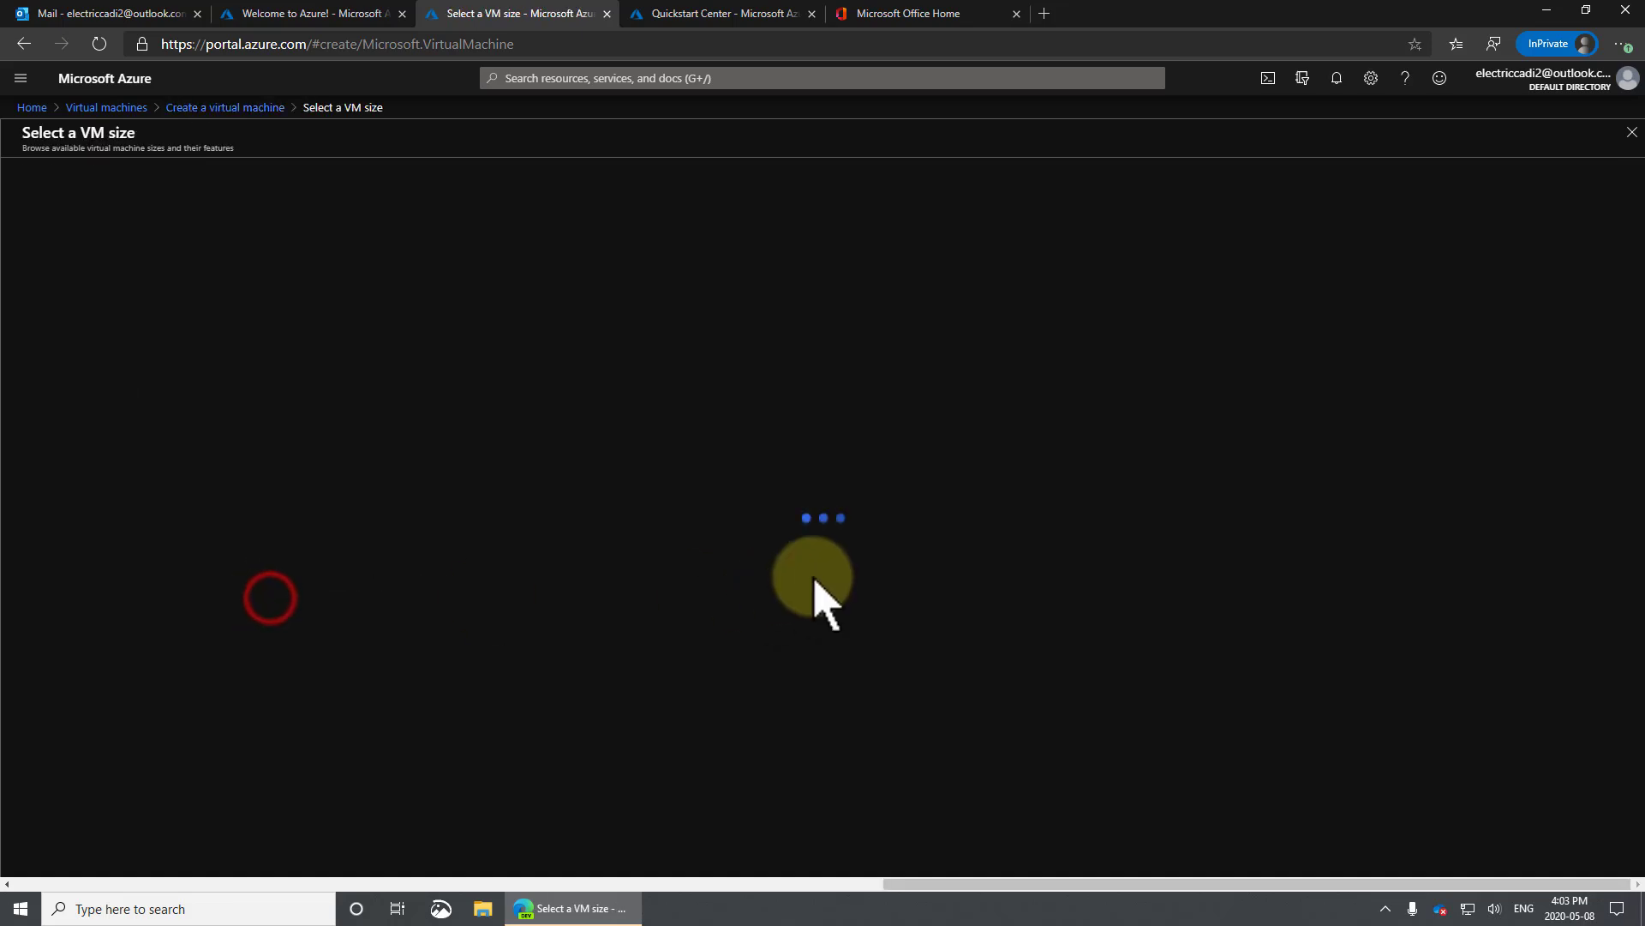
Sort sizes by monthly cost and apply Standard B2s (2 vcpus, 4 GiB memory).
click(1459, 273)
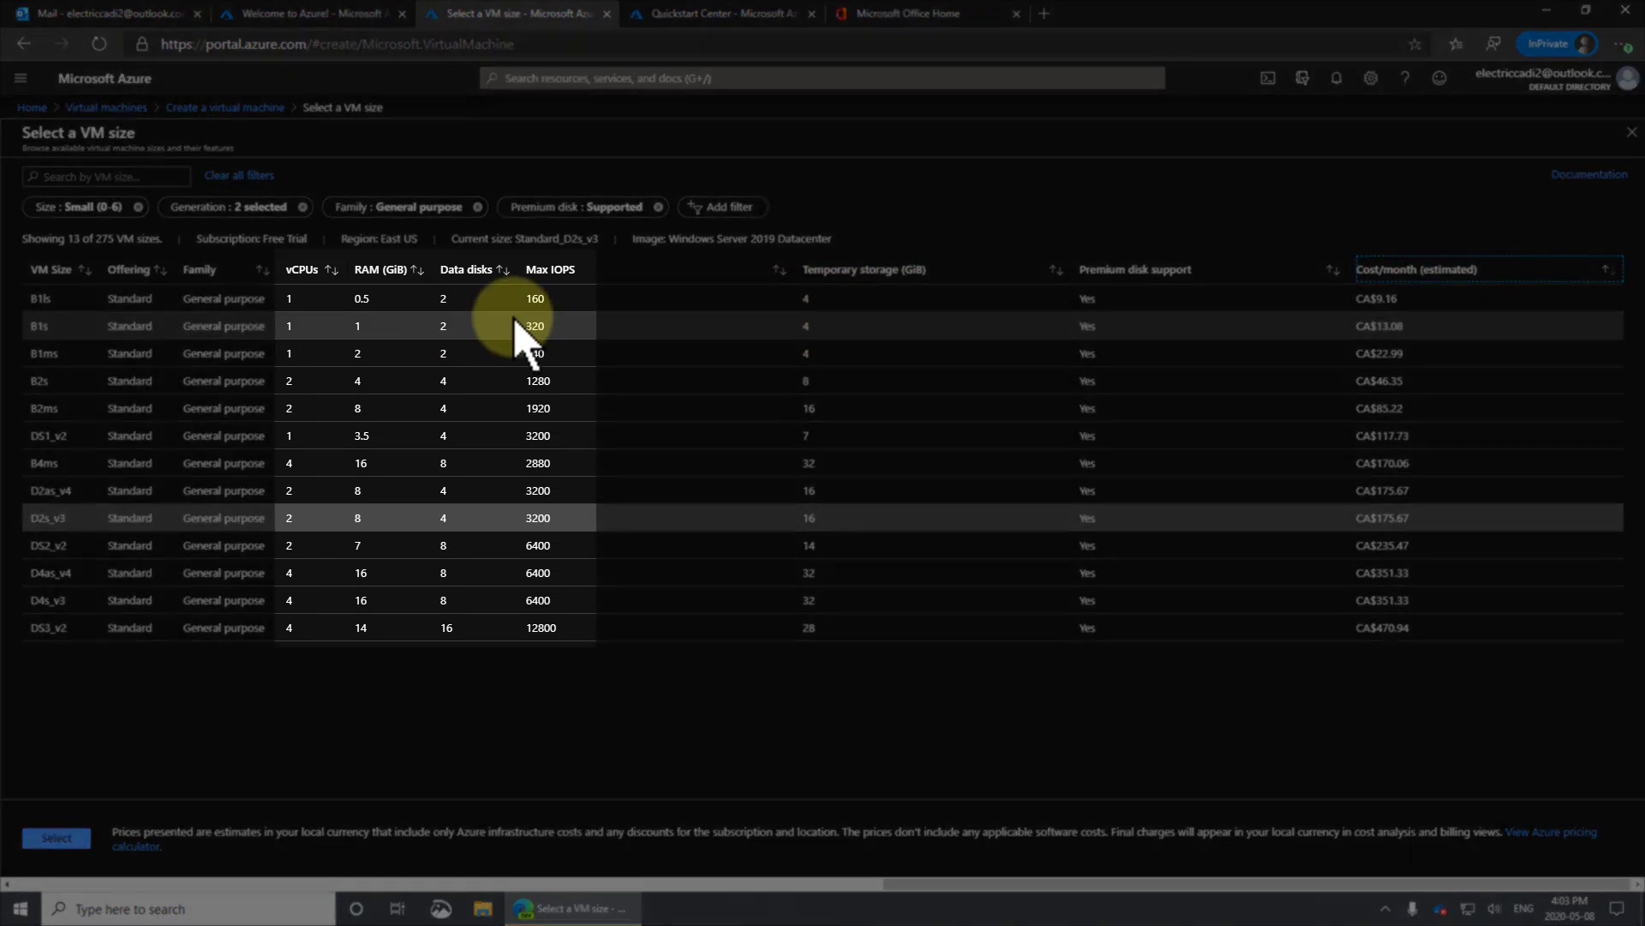
click(516, 334)
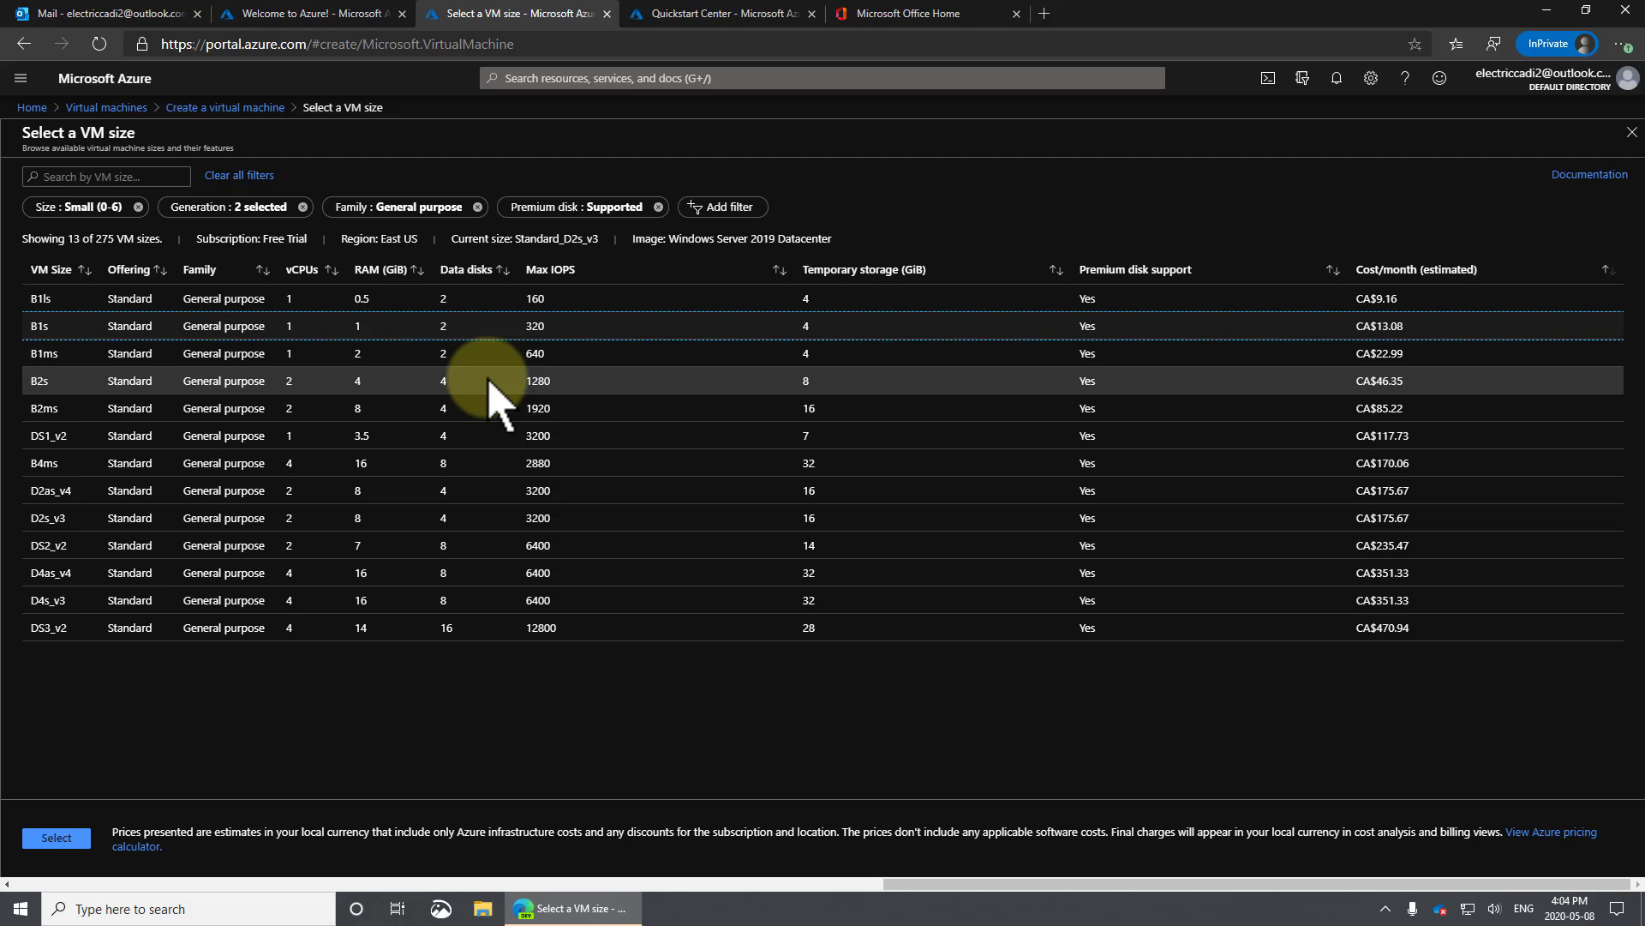
click(491, 381)
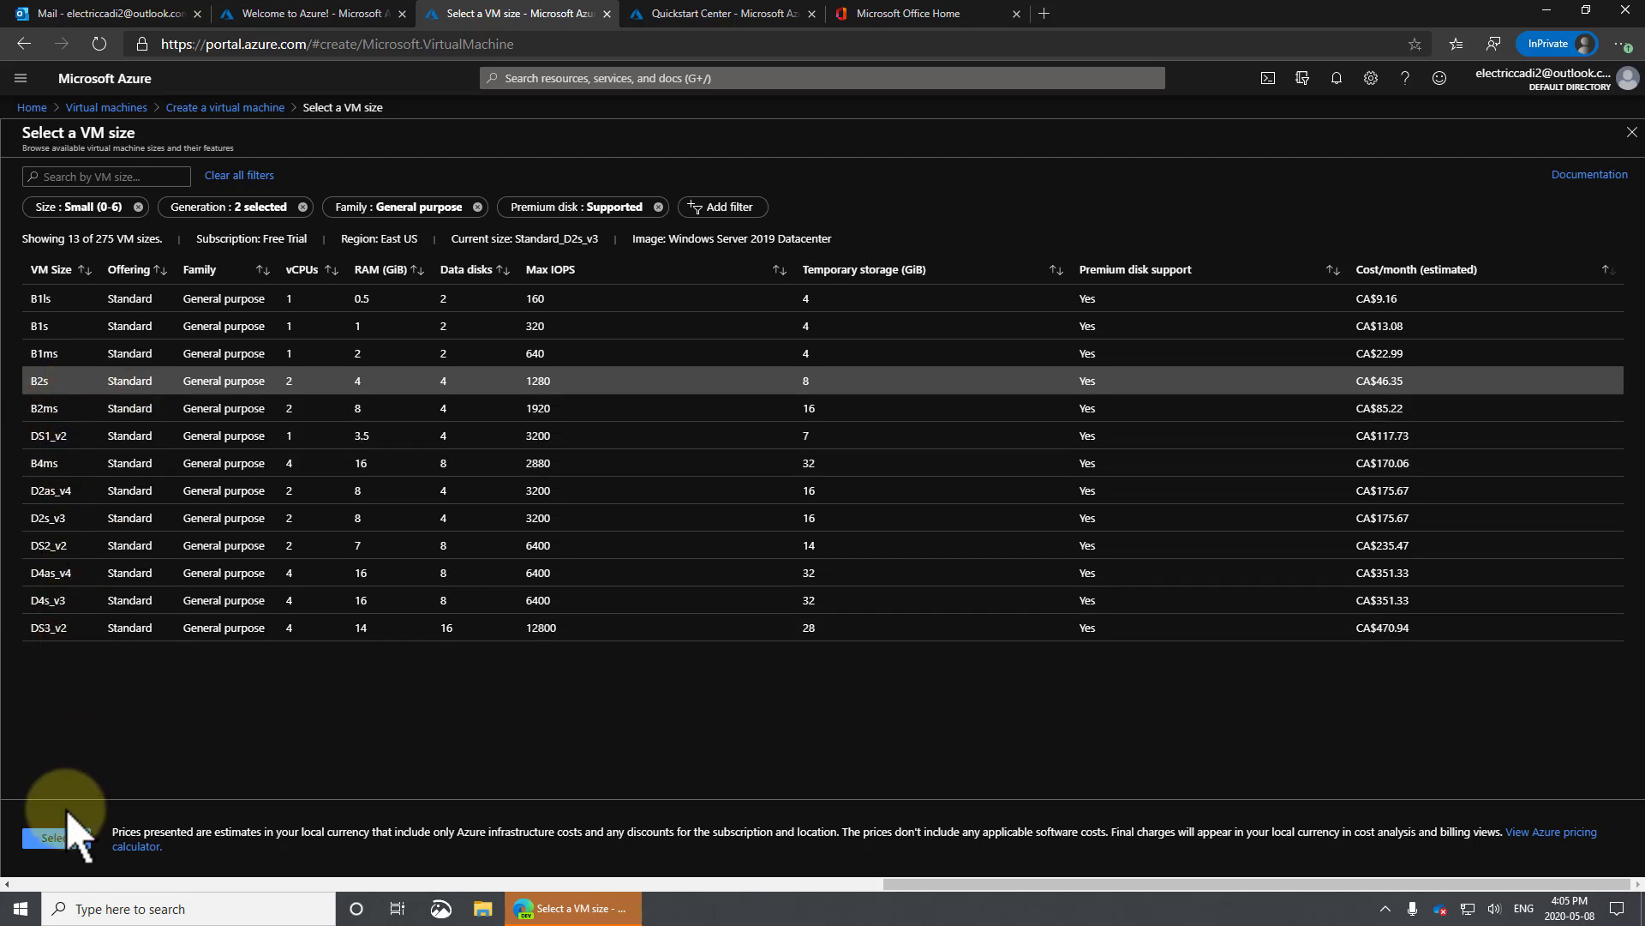
click(74, 838)
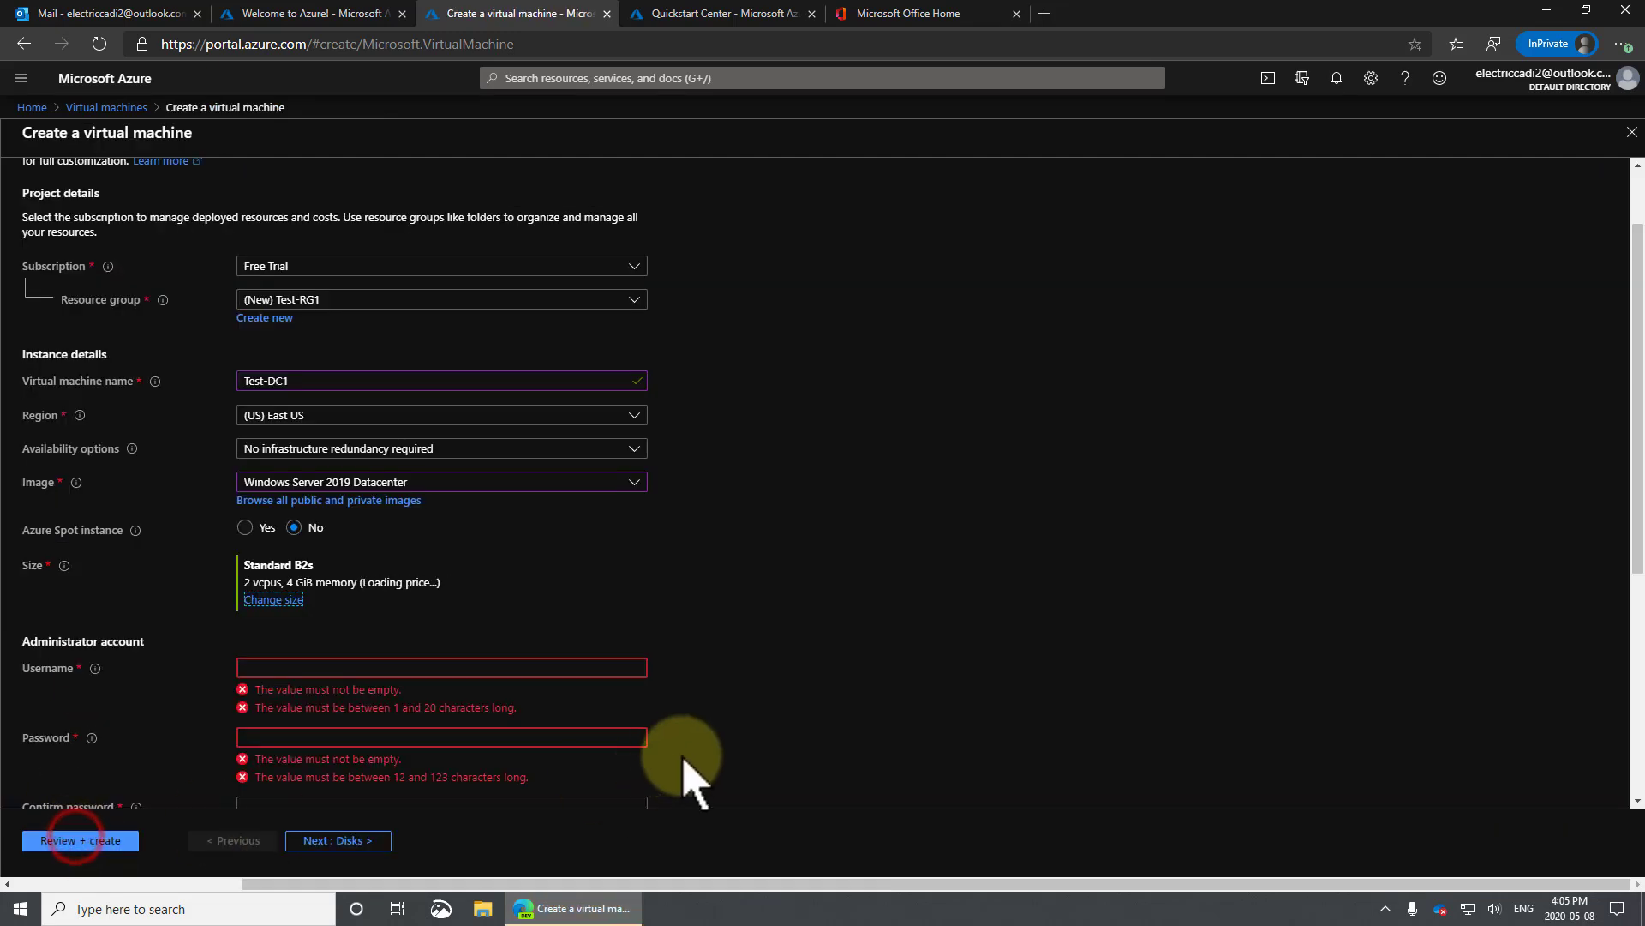
Enter the administrator username, then type the password and confirm it.
click(342, 667)
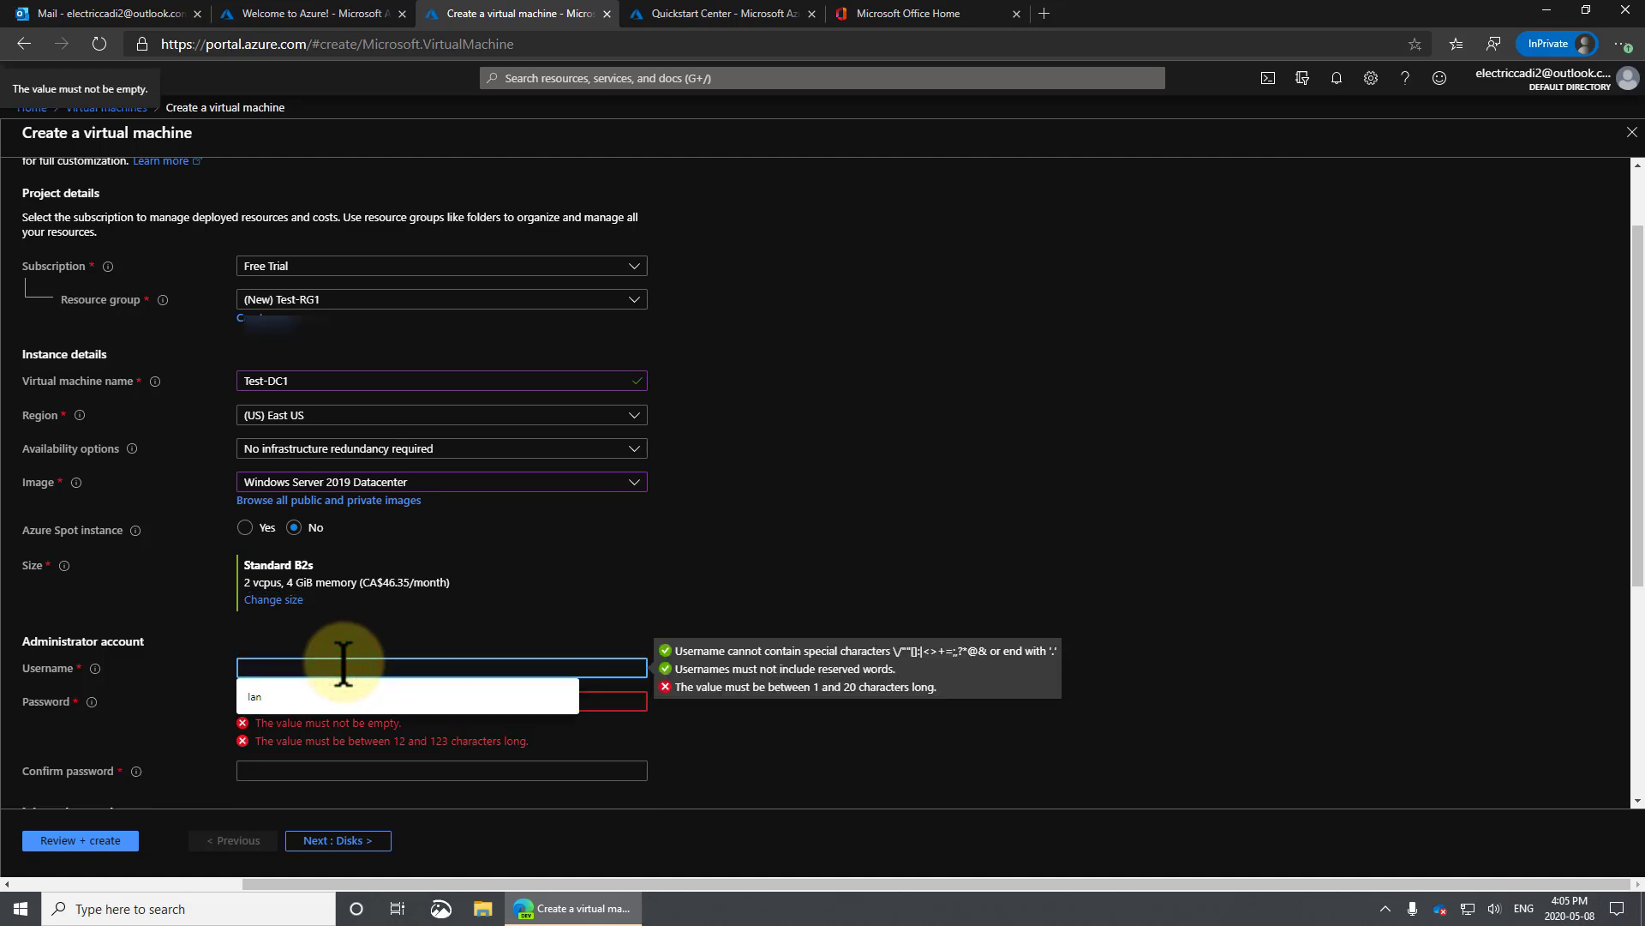
text(iantheadmin)
key(Tab)
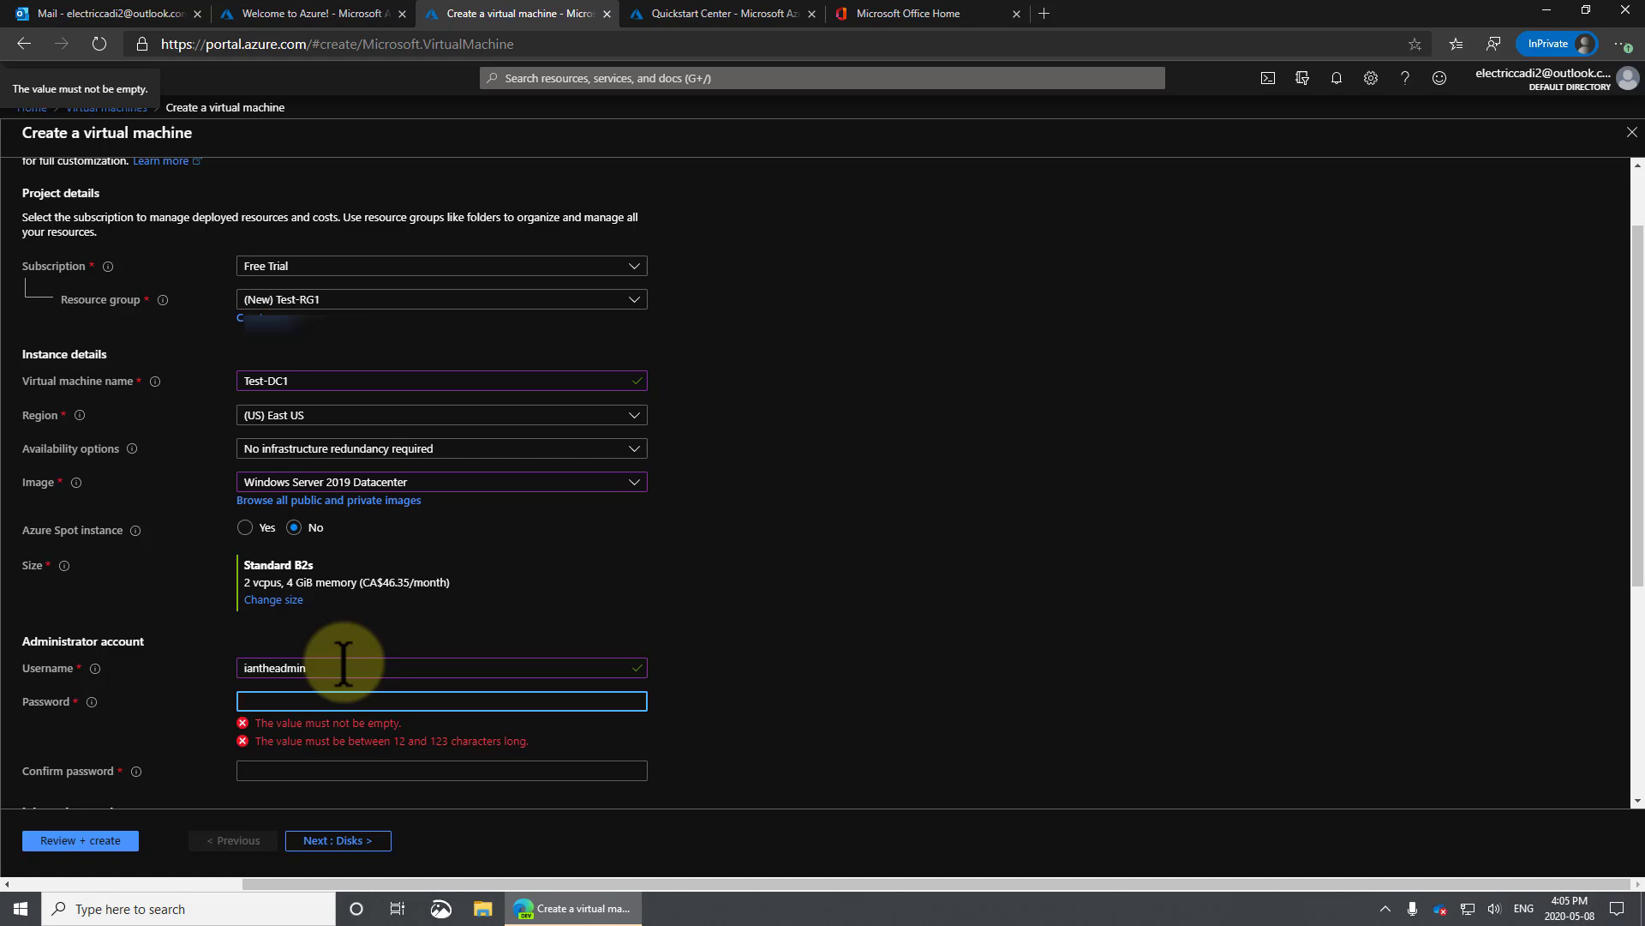
text(•••••)
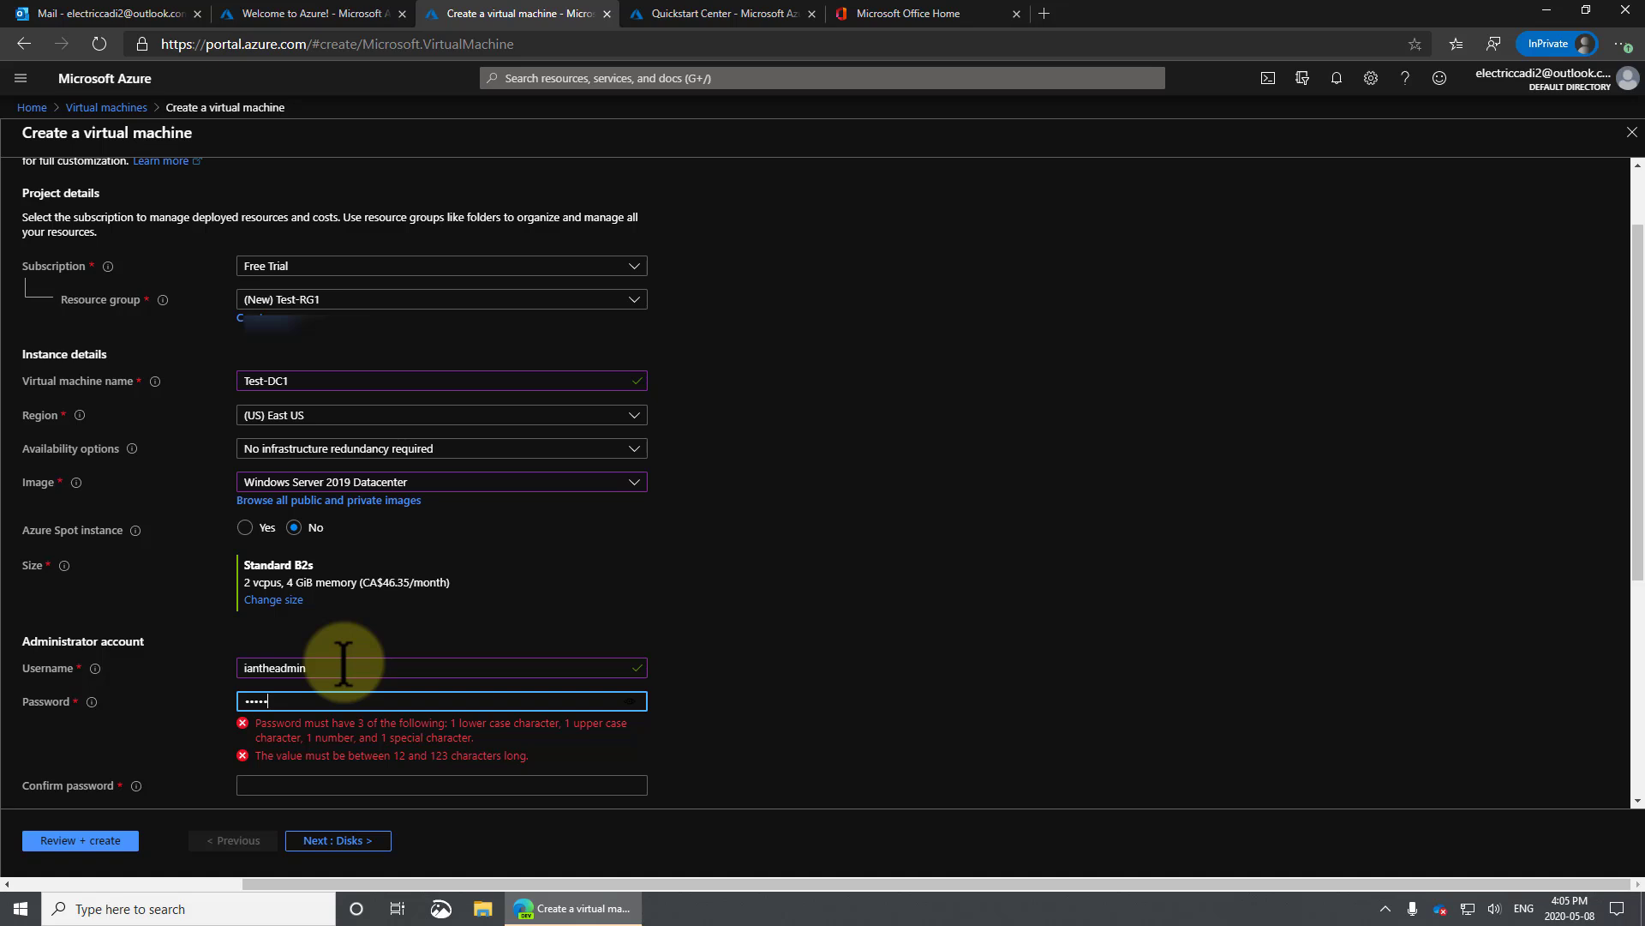
text(••••••)
key(Tab)
text(••••••••••)
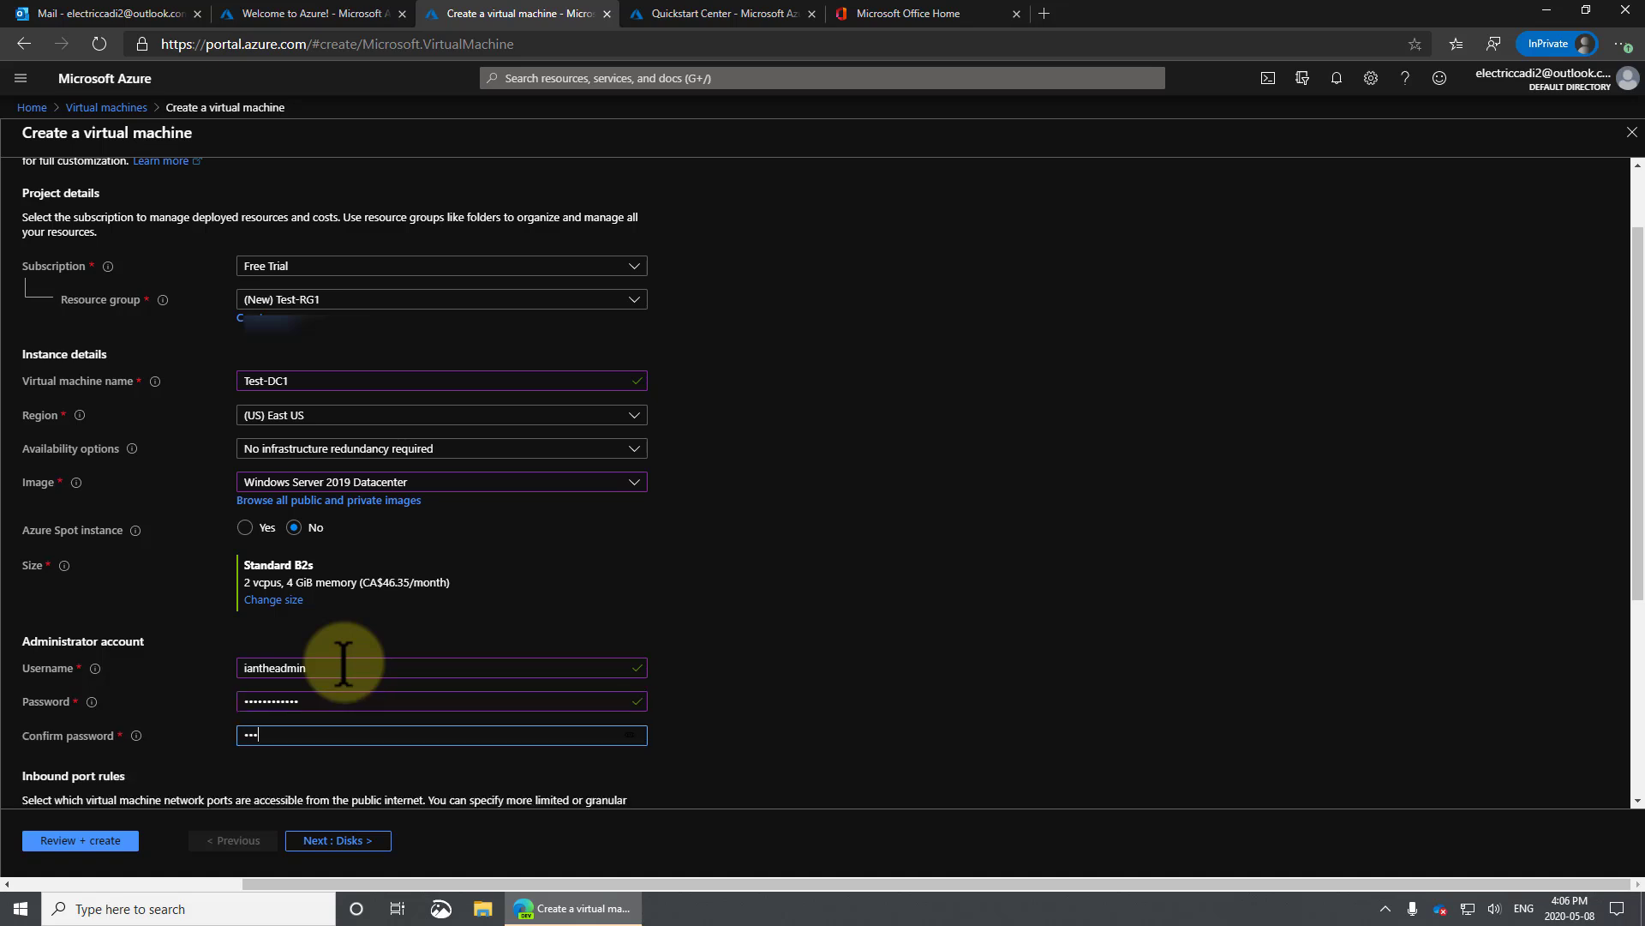
text(••)
scroll(343, 665, down, 4)
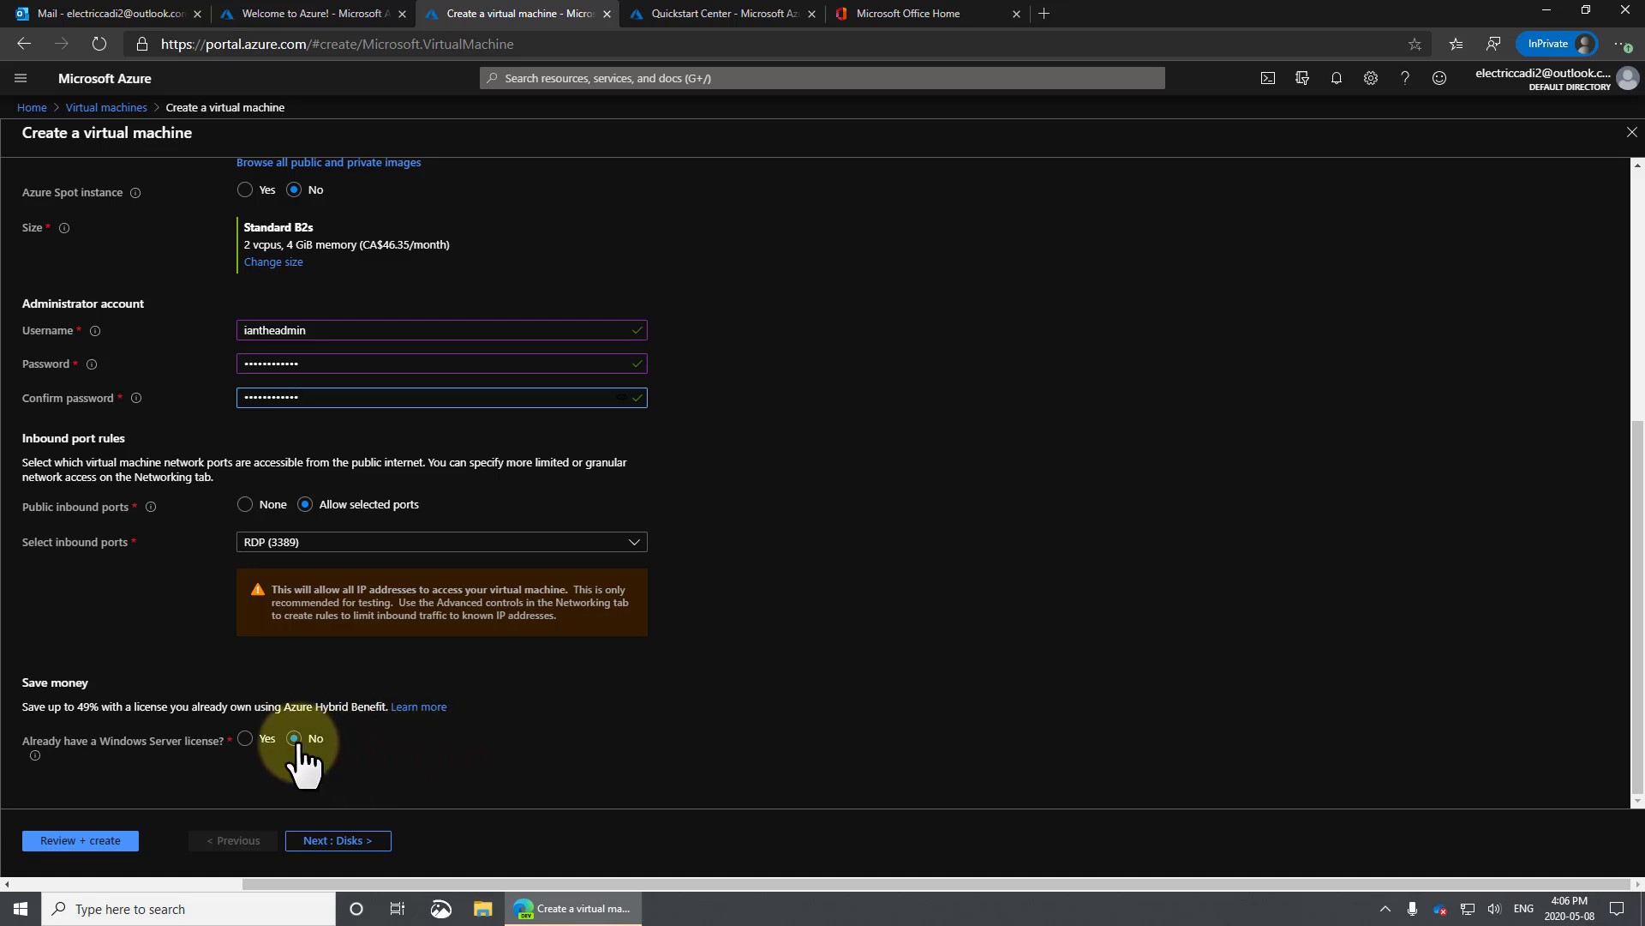
Select Yes for an existing Windows Server license and tick the Hybrid Benefit confirmation.
click(245, 738)
scroll(415, 754, down, 1)
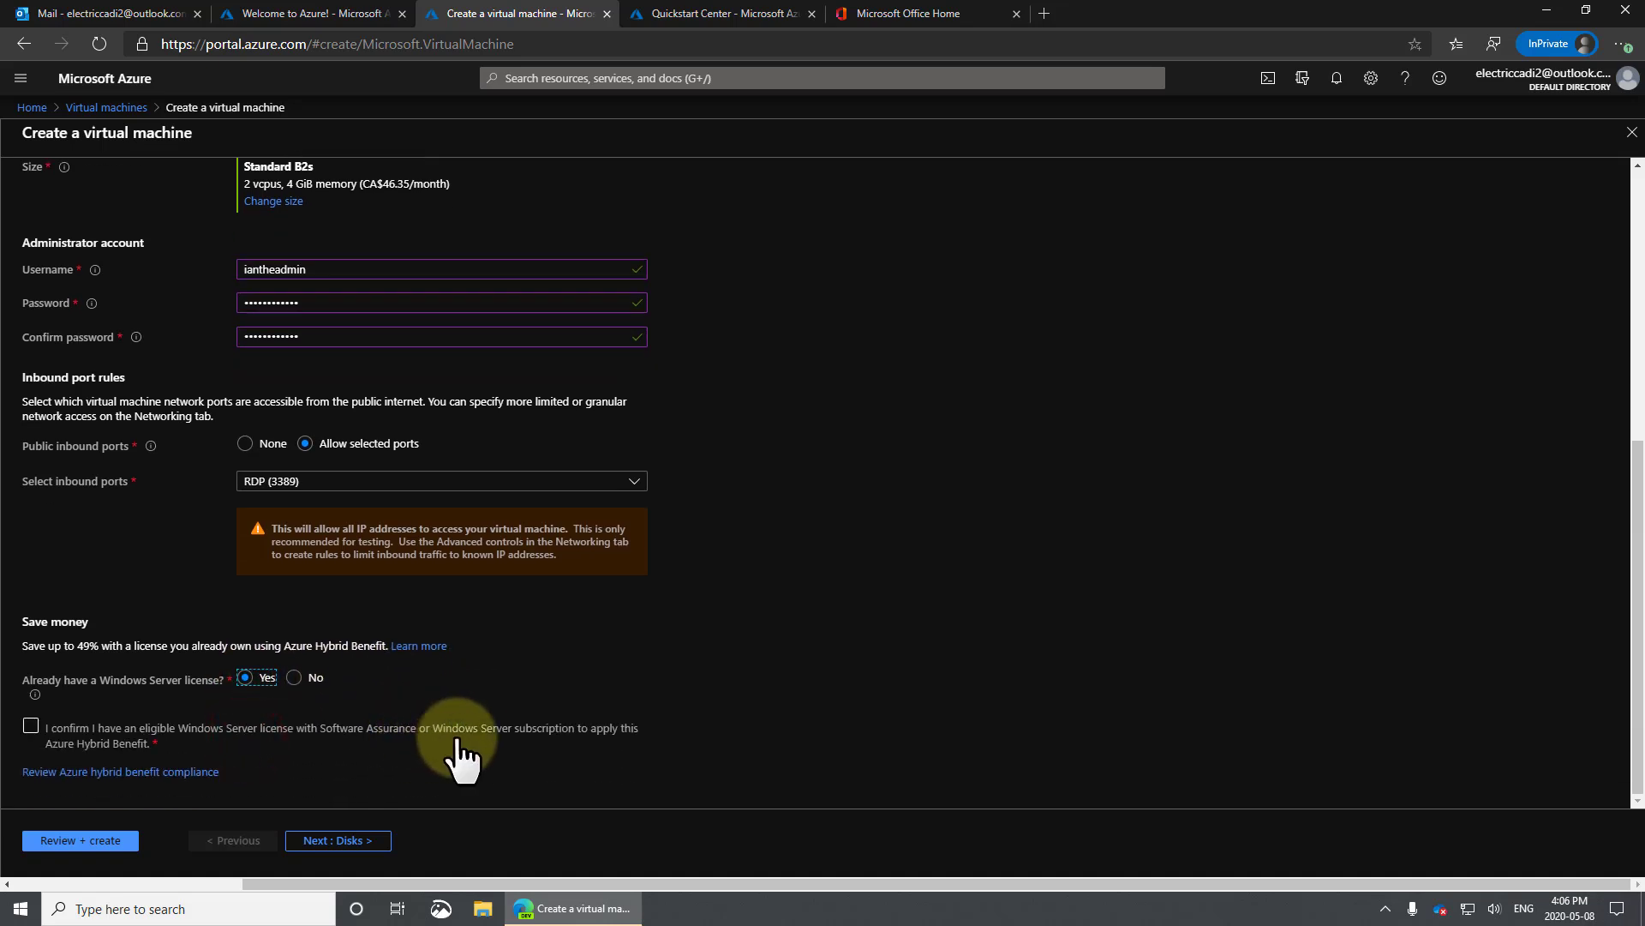
click(32, 728)
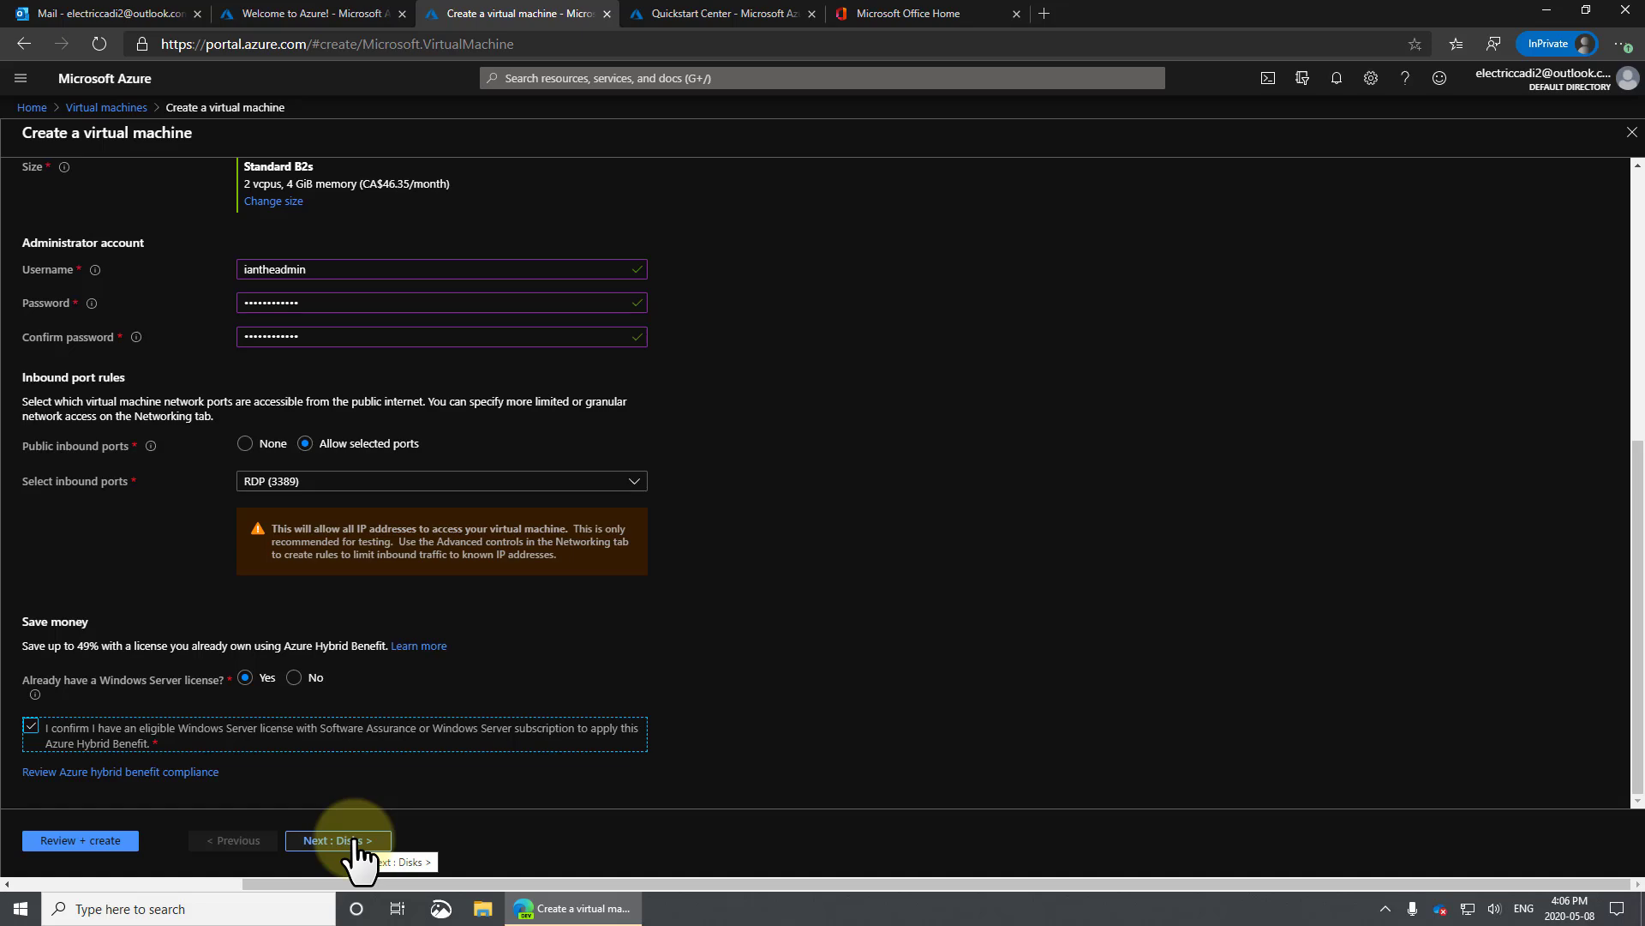
scroll(330, 411, up, 5)
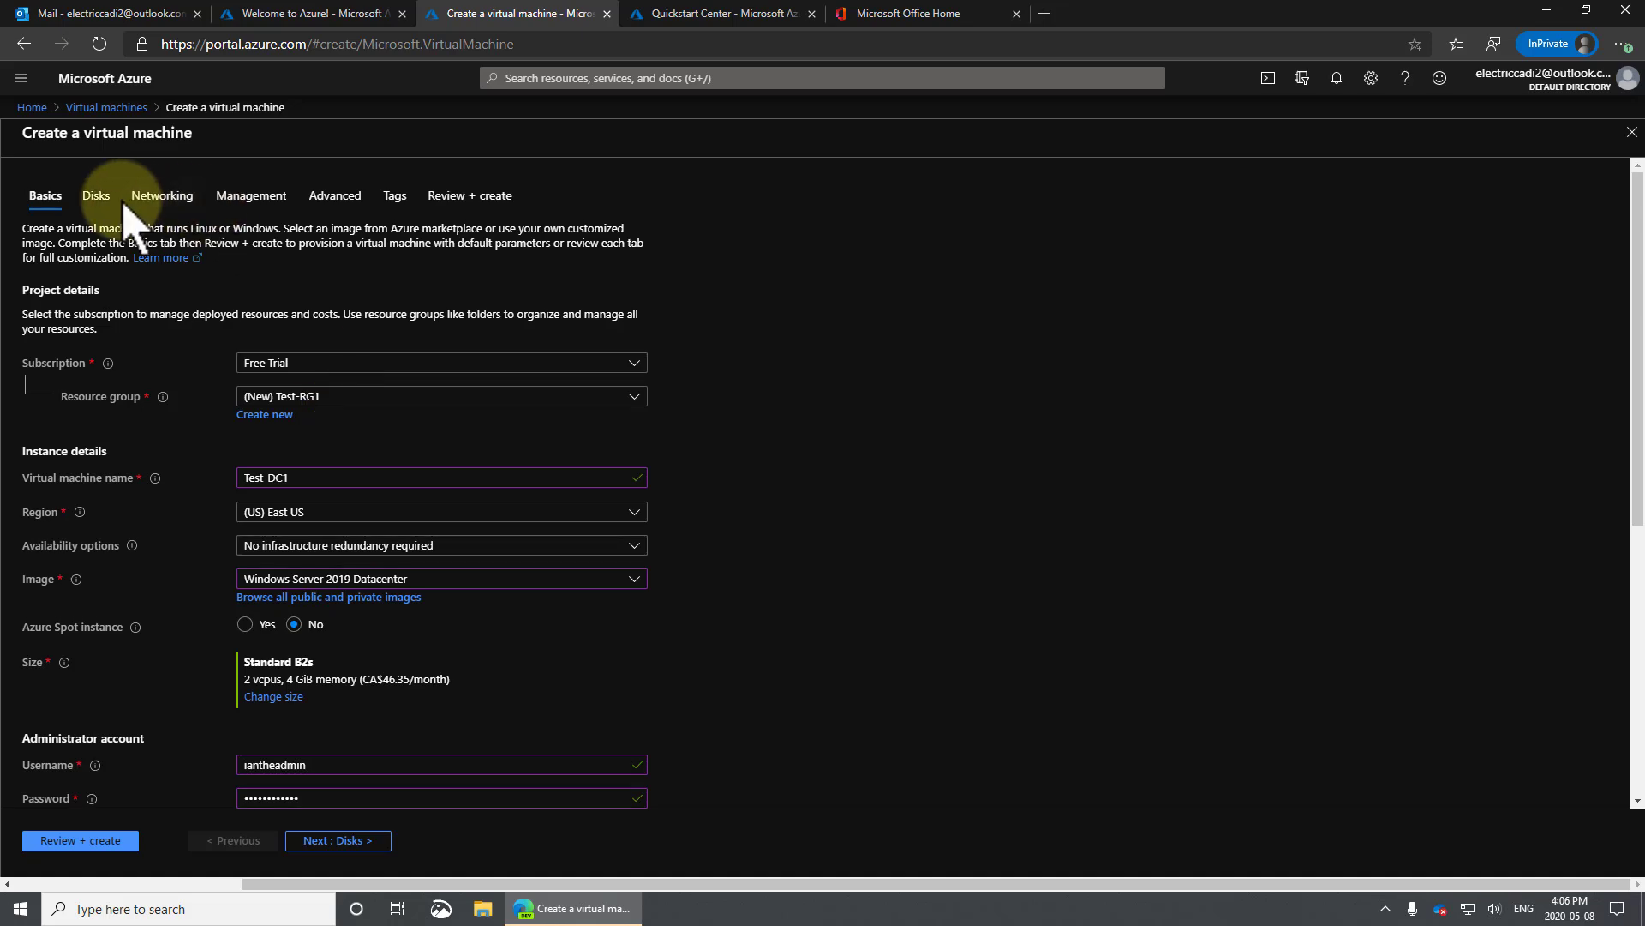
scroll(719, 514, down, 5)
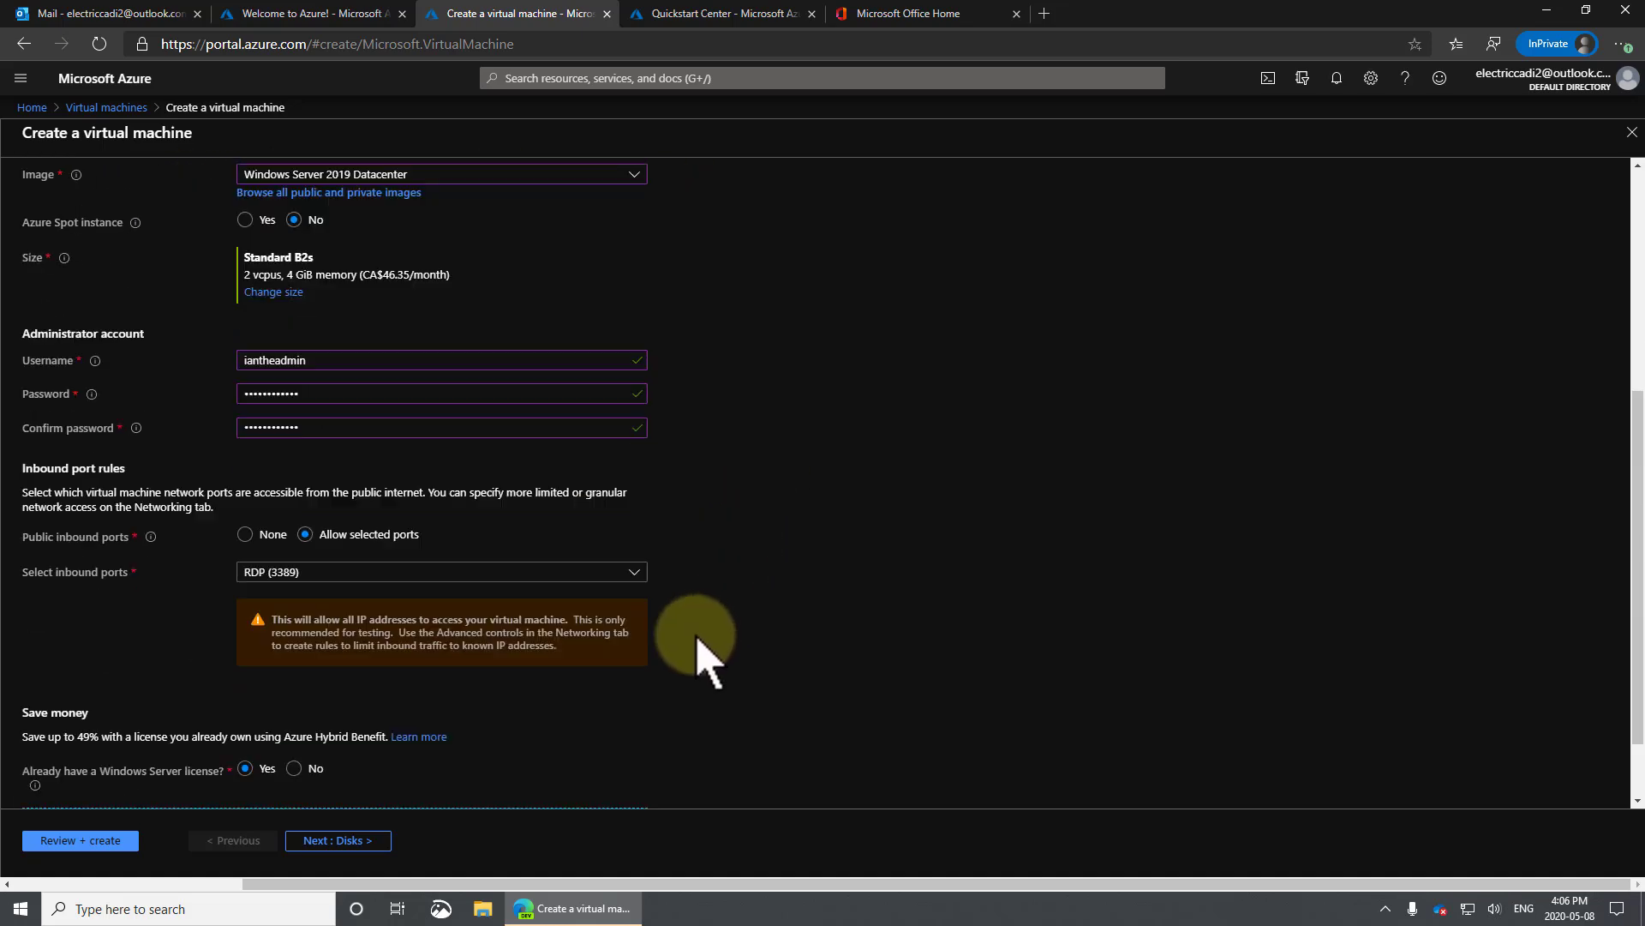
click(360, 841)
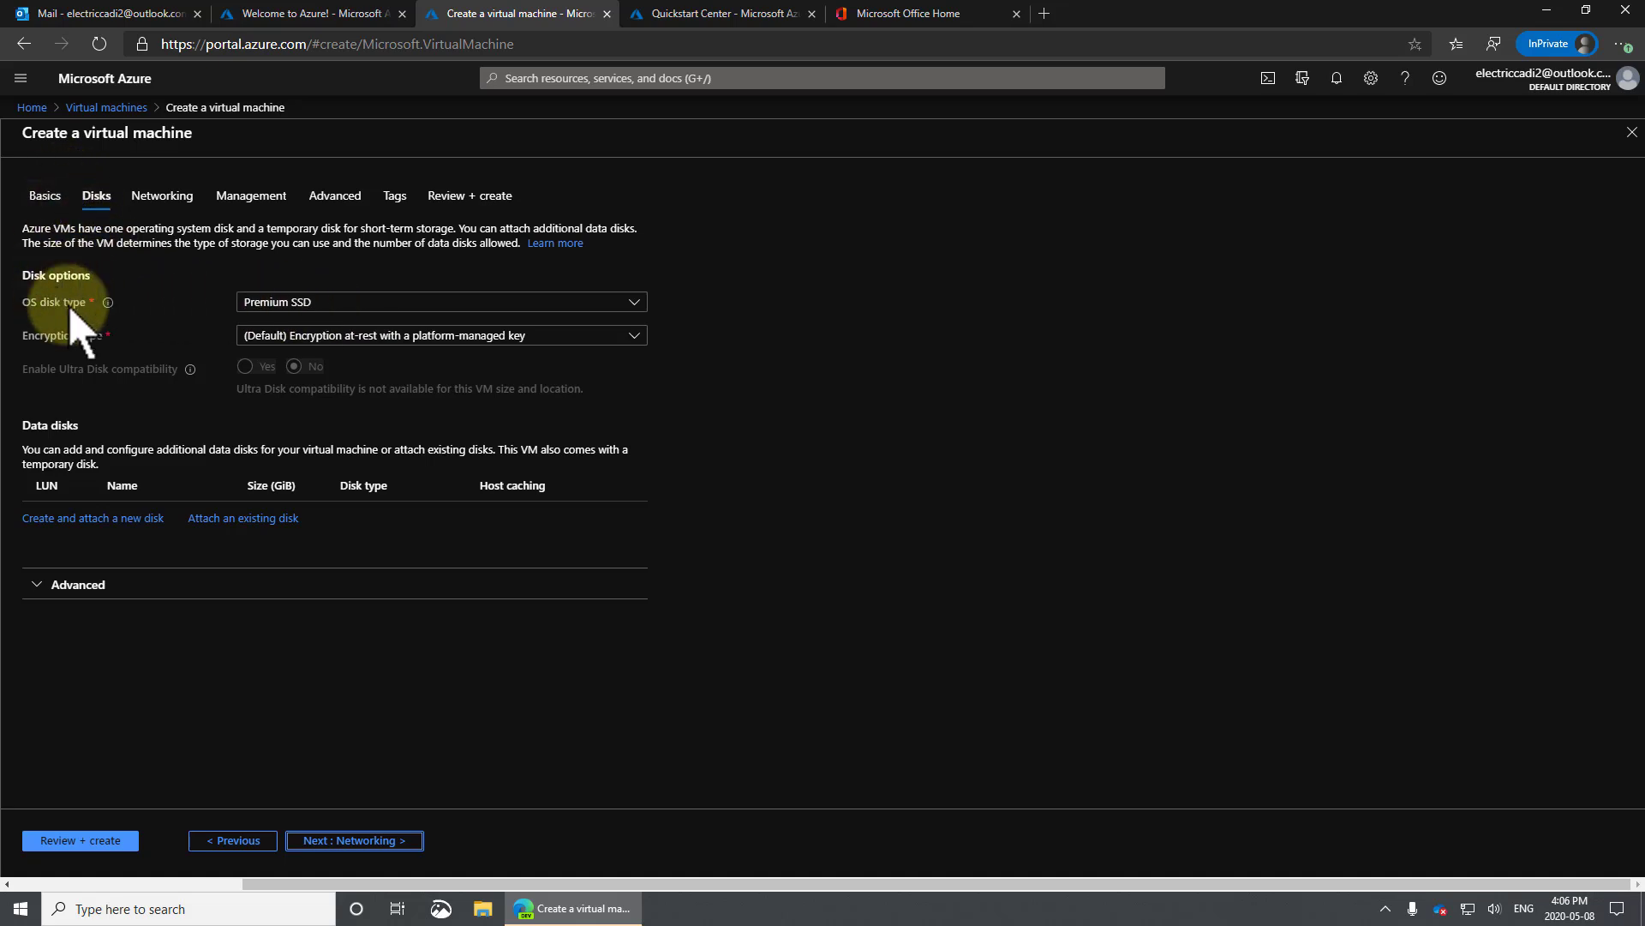
click(421, 307)
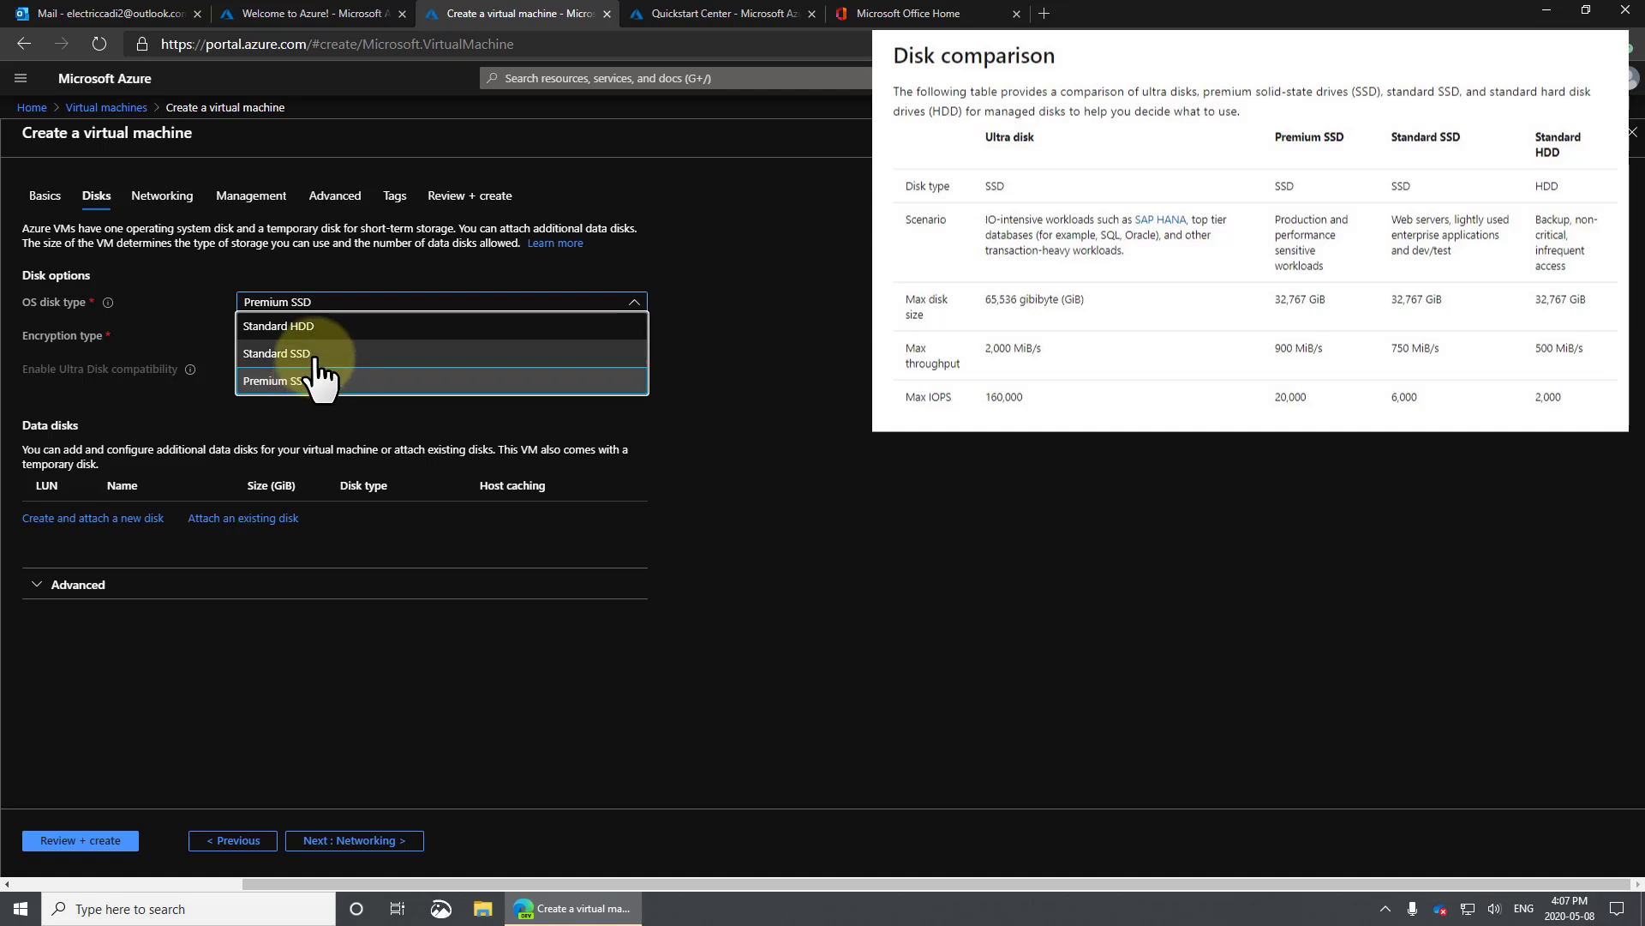
click(722, 372)
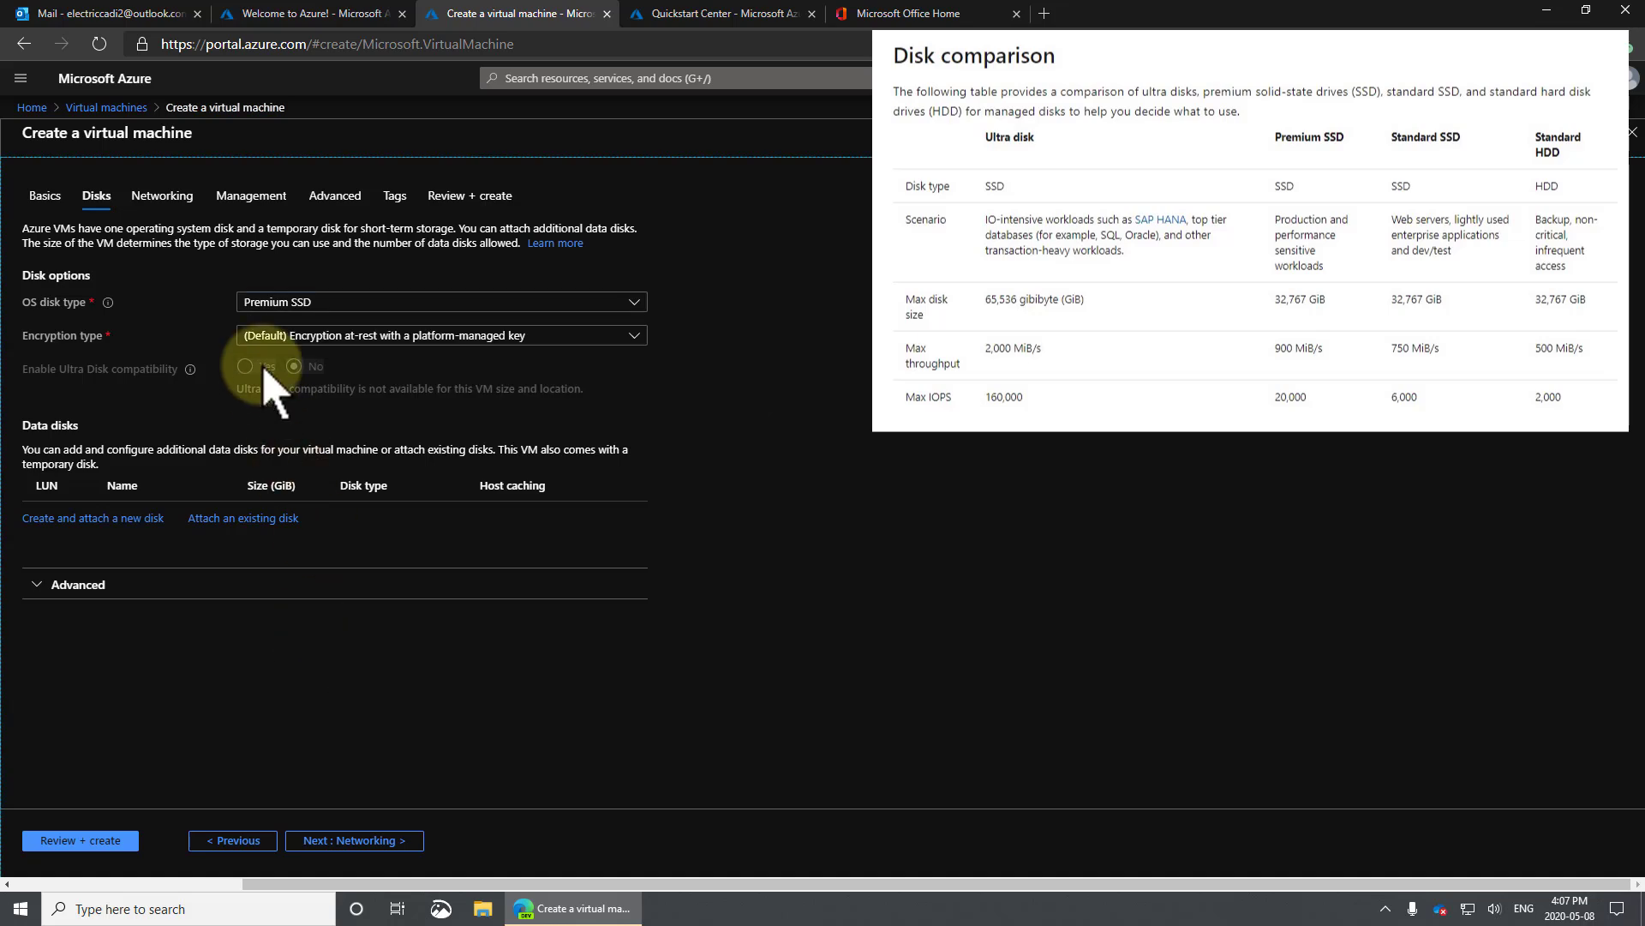
Review the default Networking settings unchanged and advance to the Management tab.
click(374, 842)
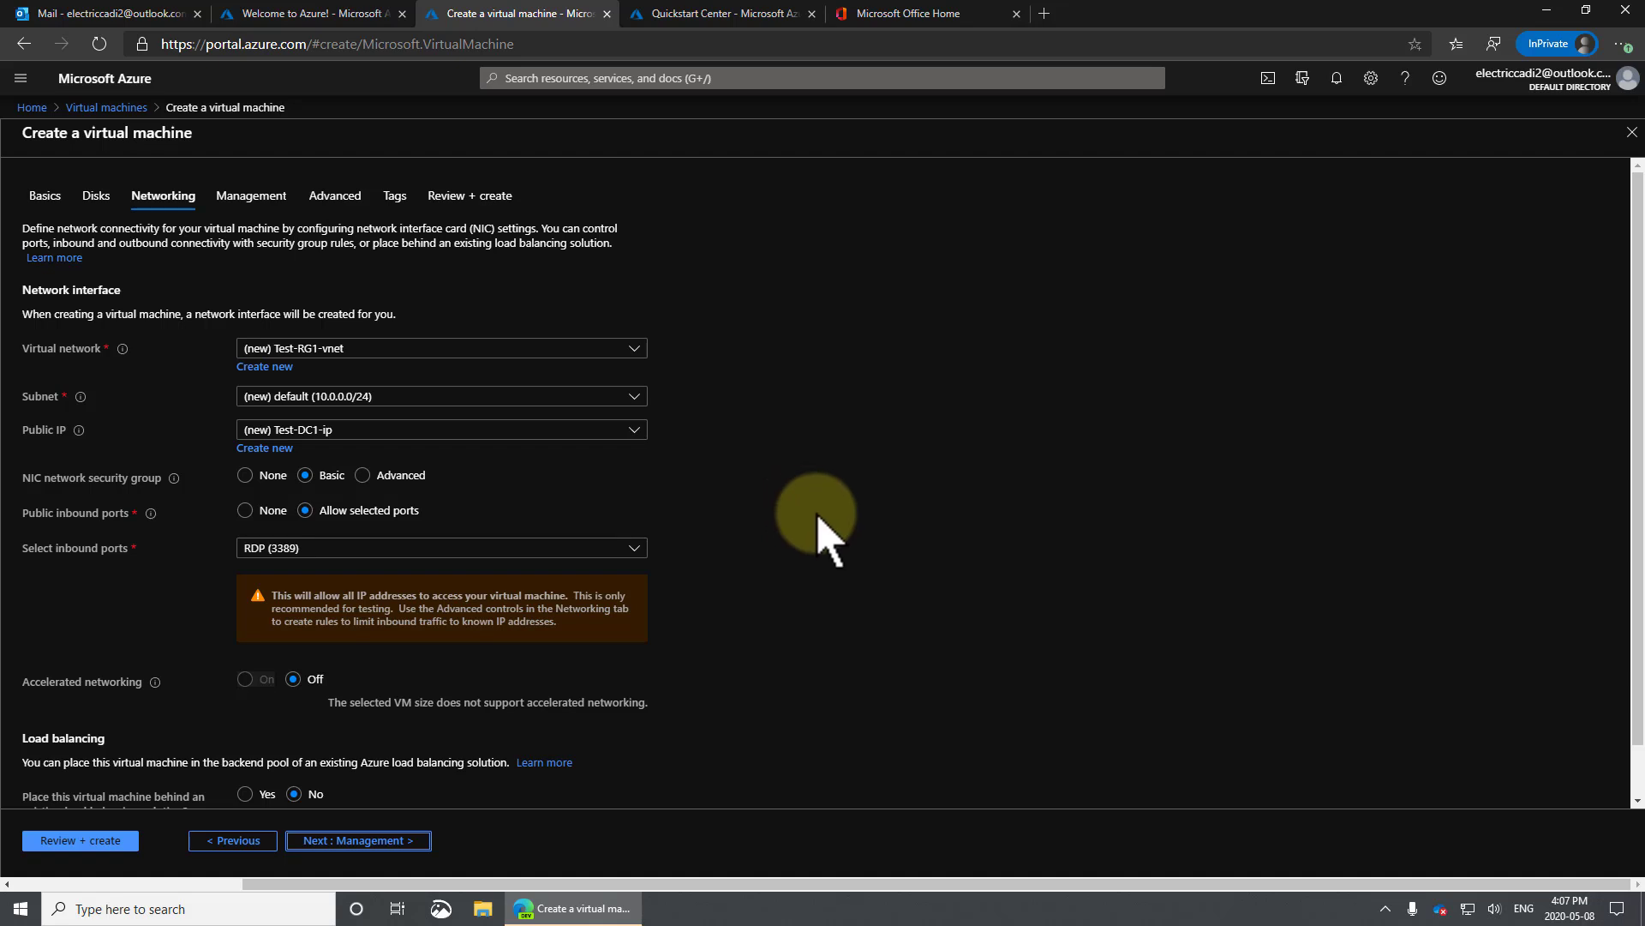
scroll(823, 547, down, 1)
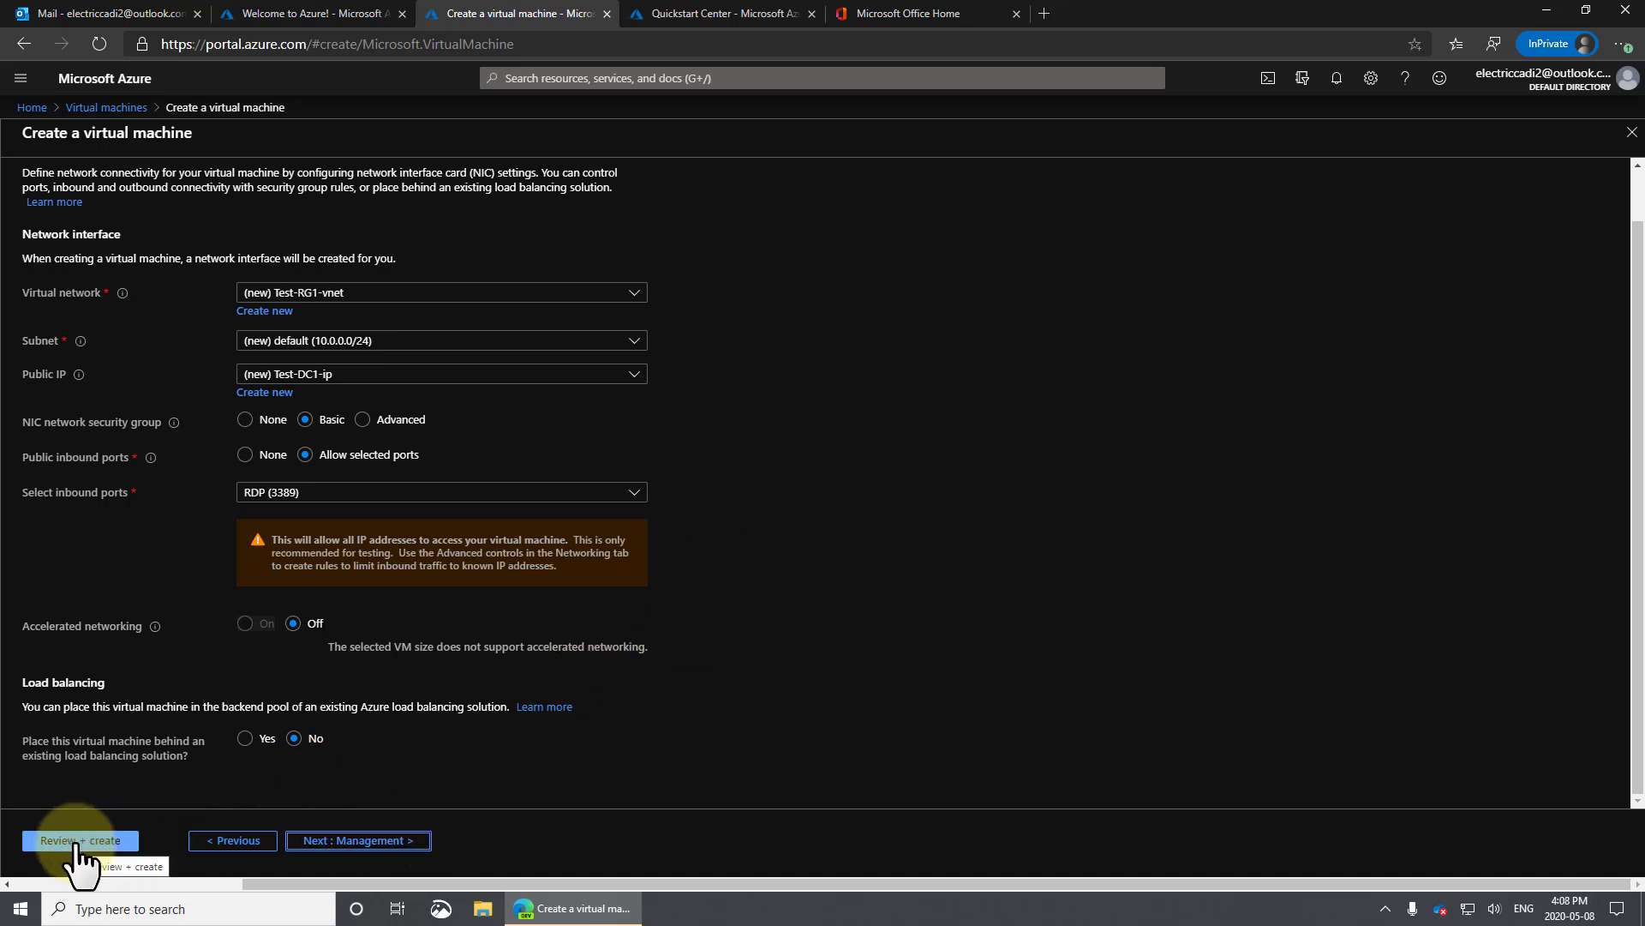
scroll(468, 668, up, 1)
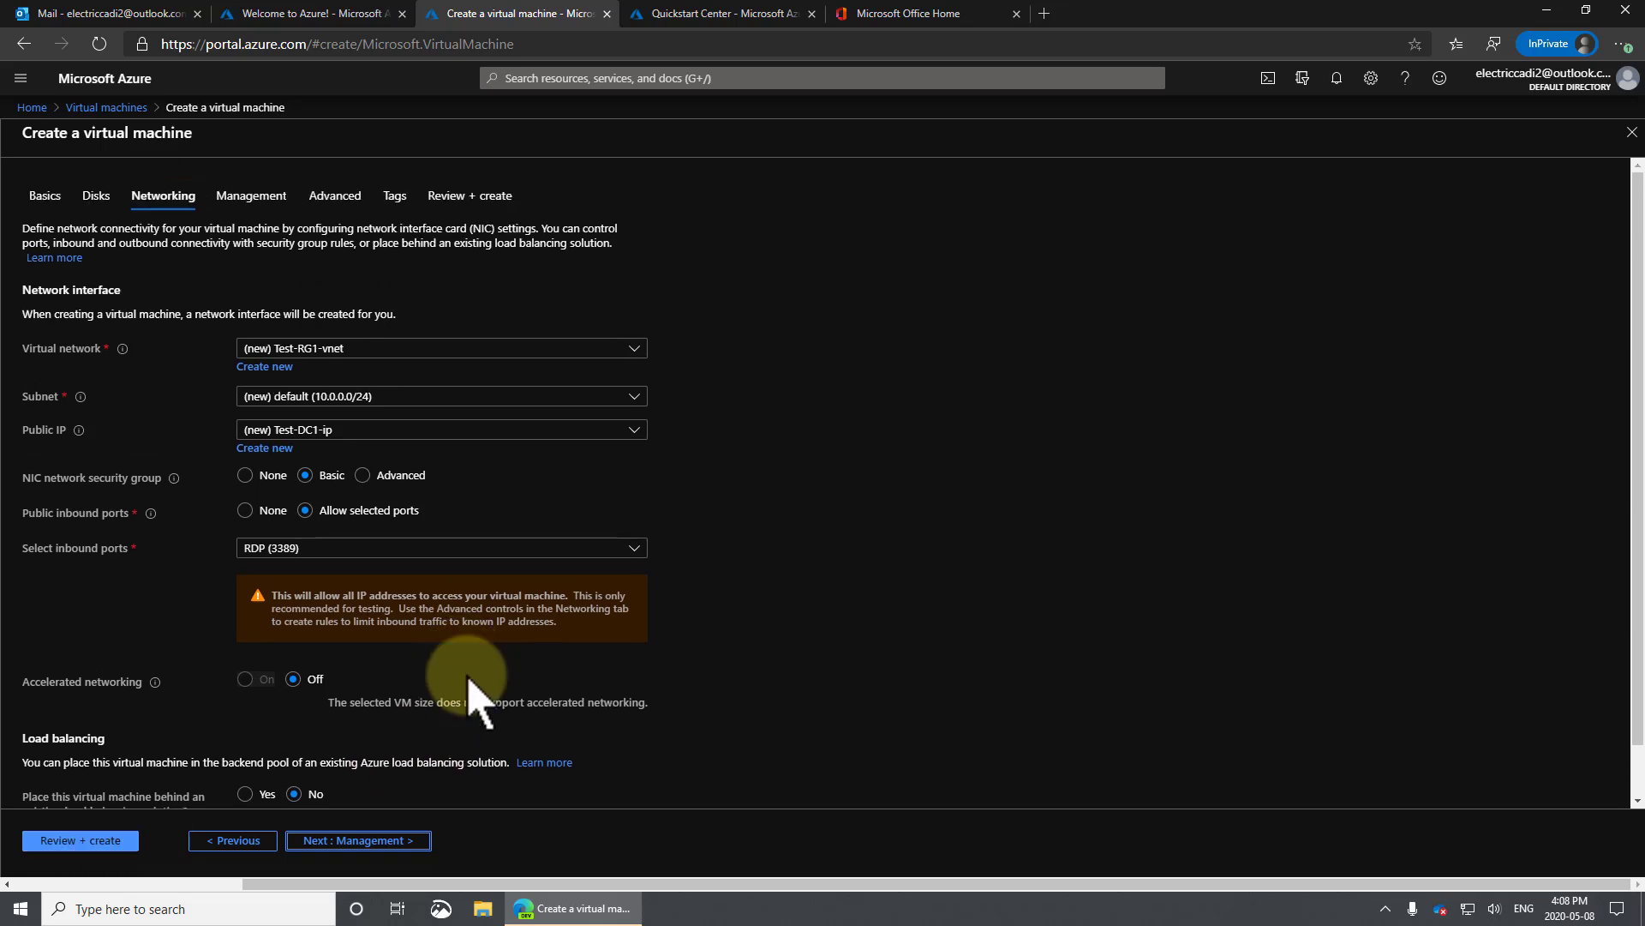
click(384, 841)
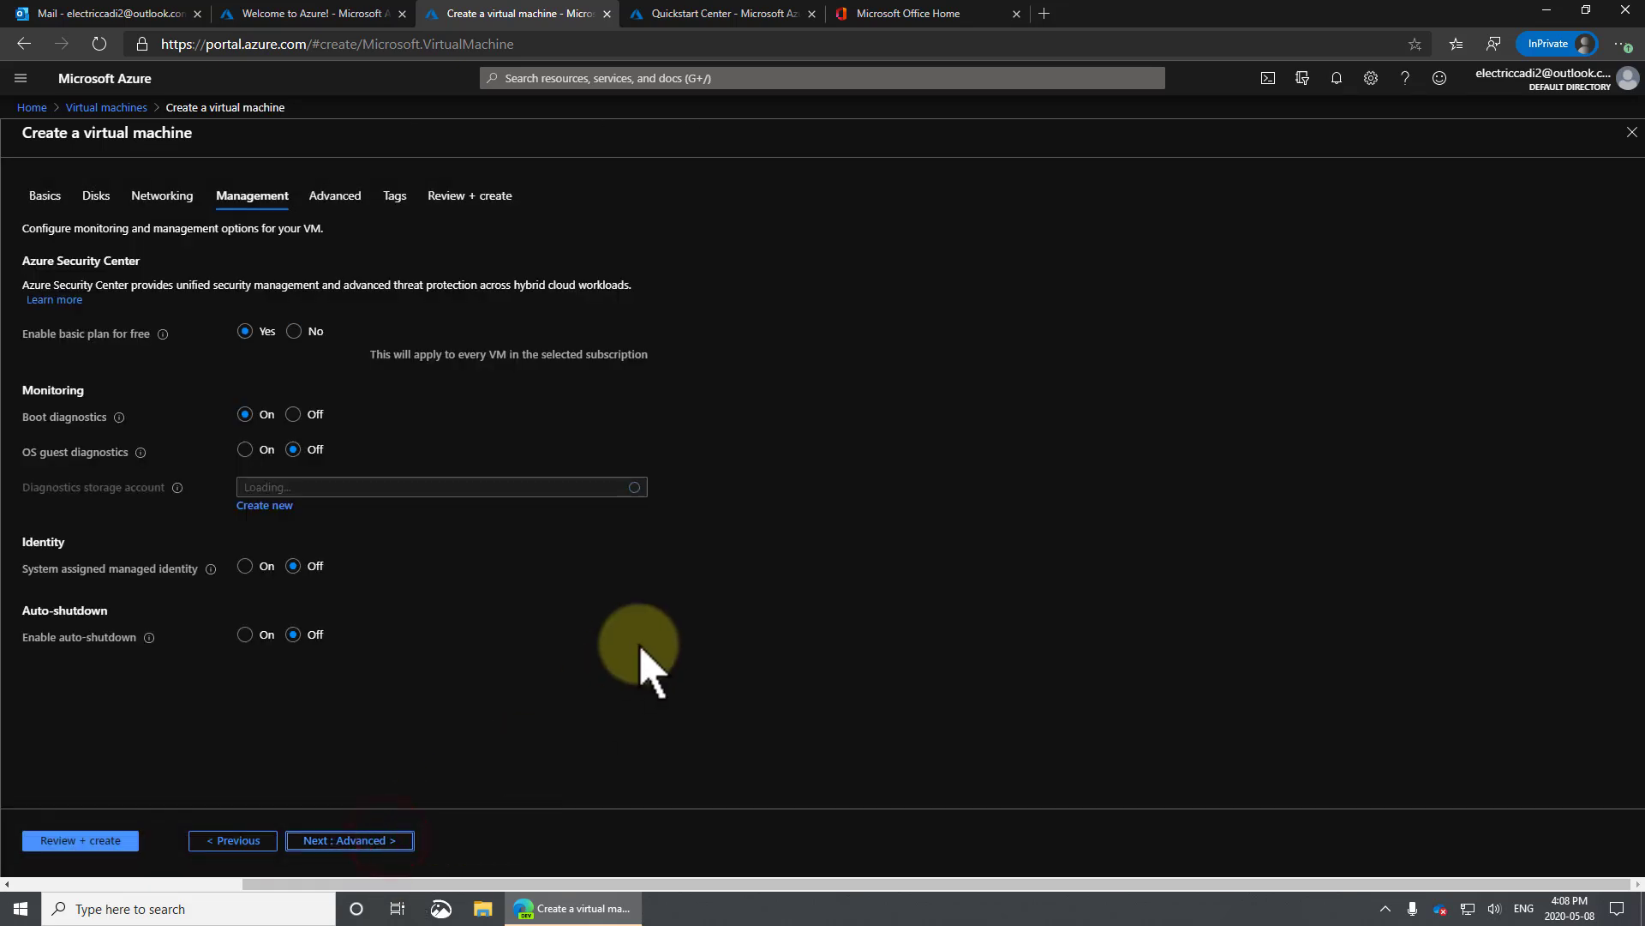
Turn on auto-shutdown at 7:00:00 PM in the (UTC-07:00) Mountain Time zone.
click(245, 634)
click(429, 705)
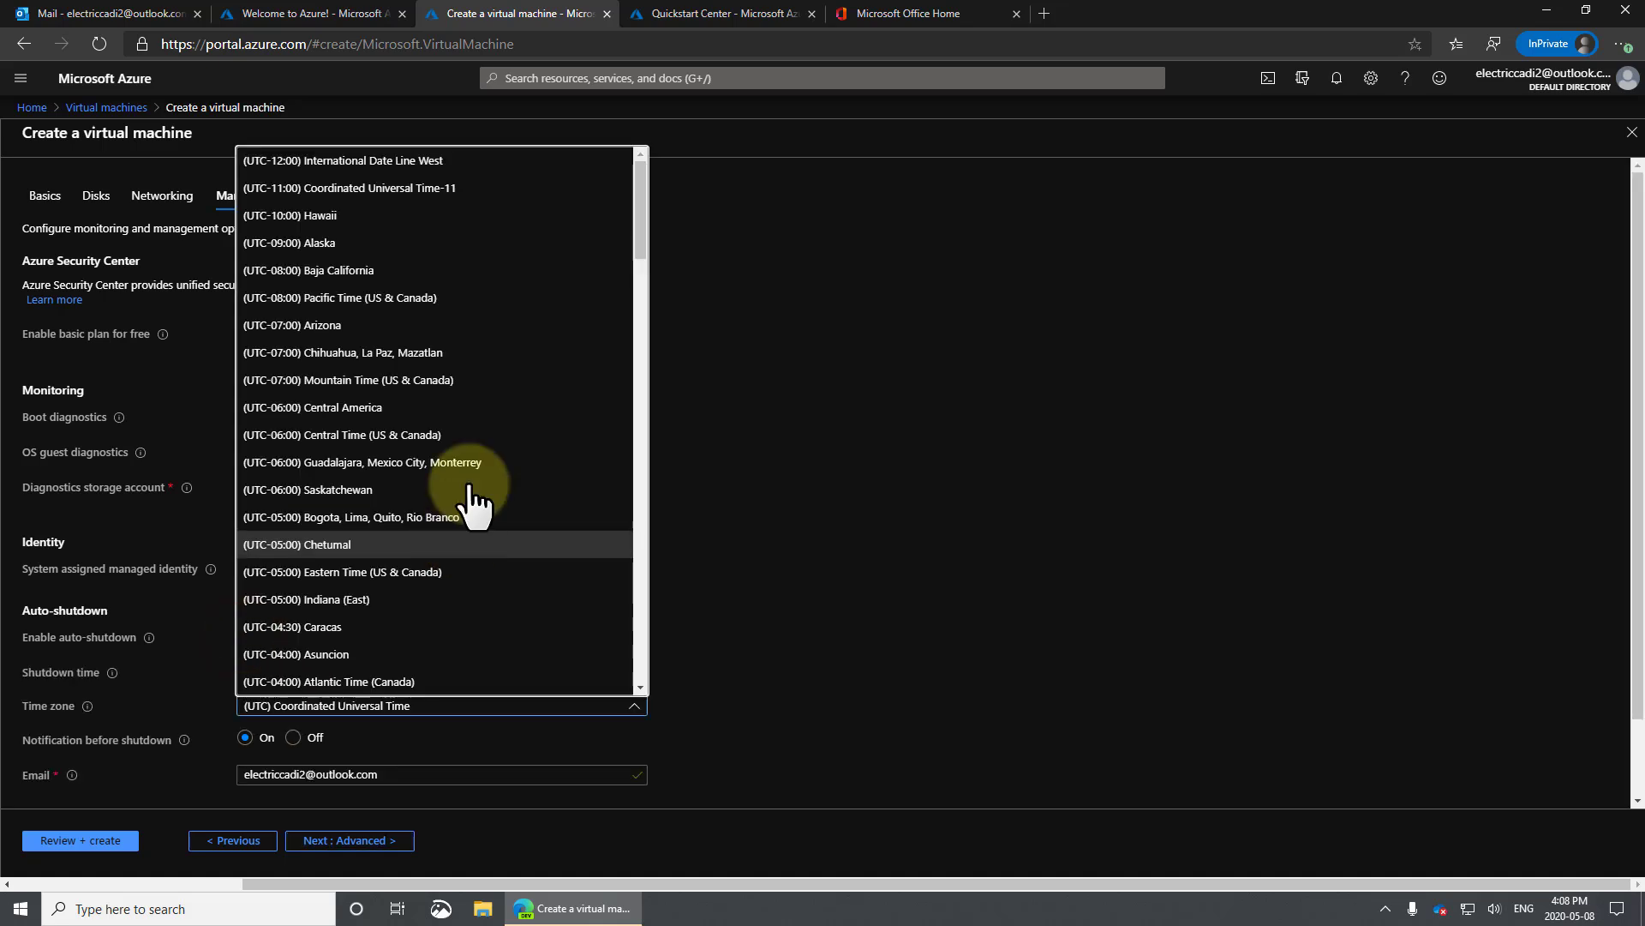
click(460, 379)
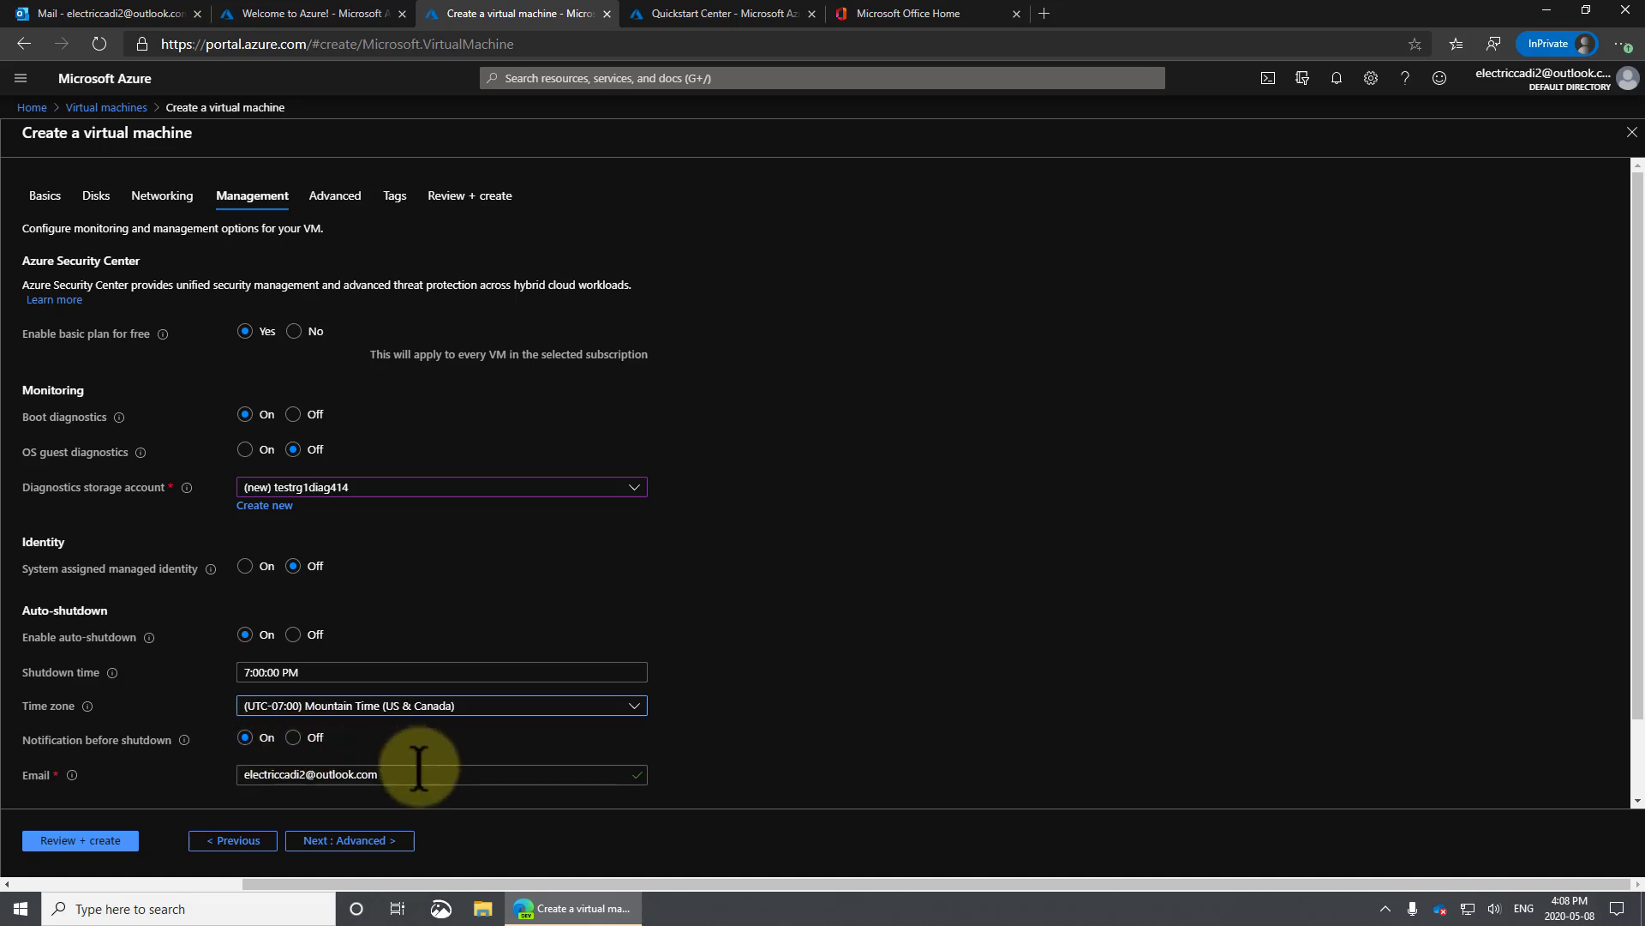
click(347, 842)
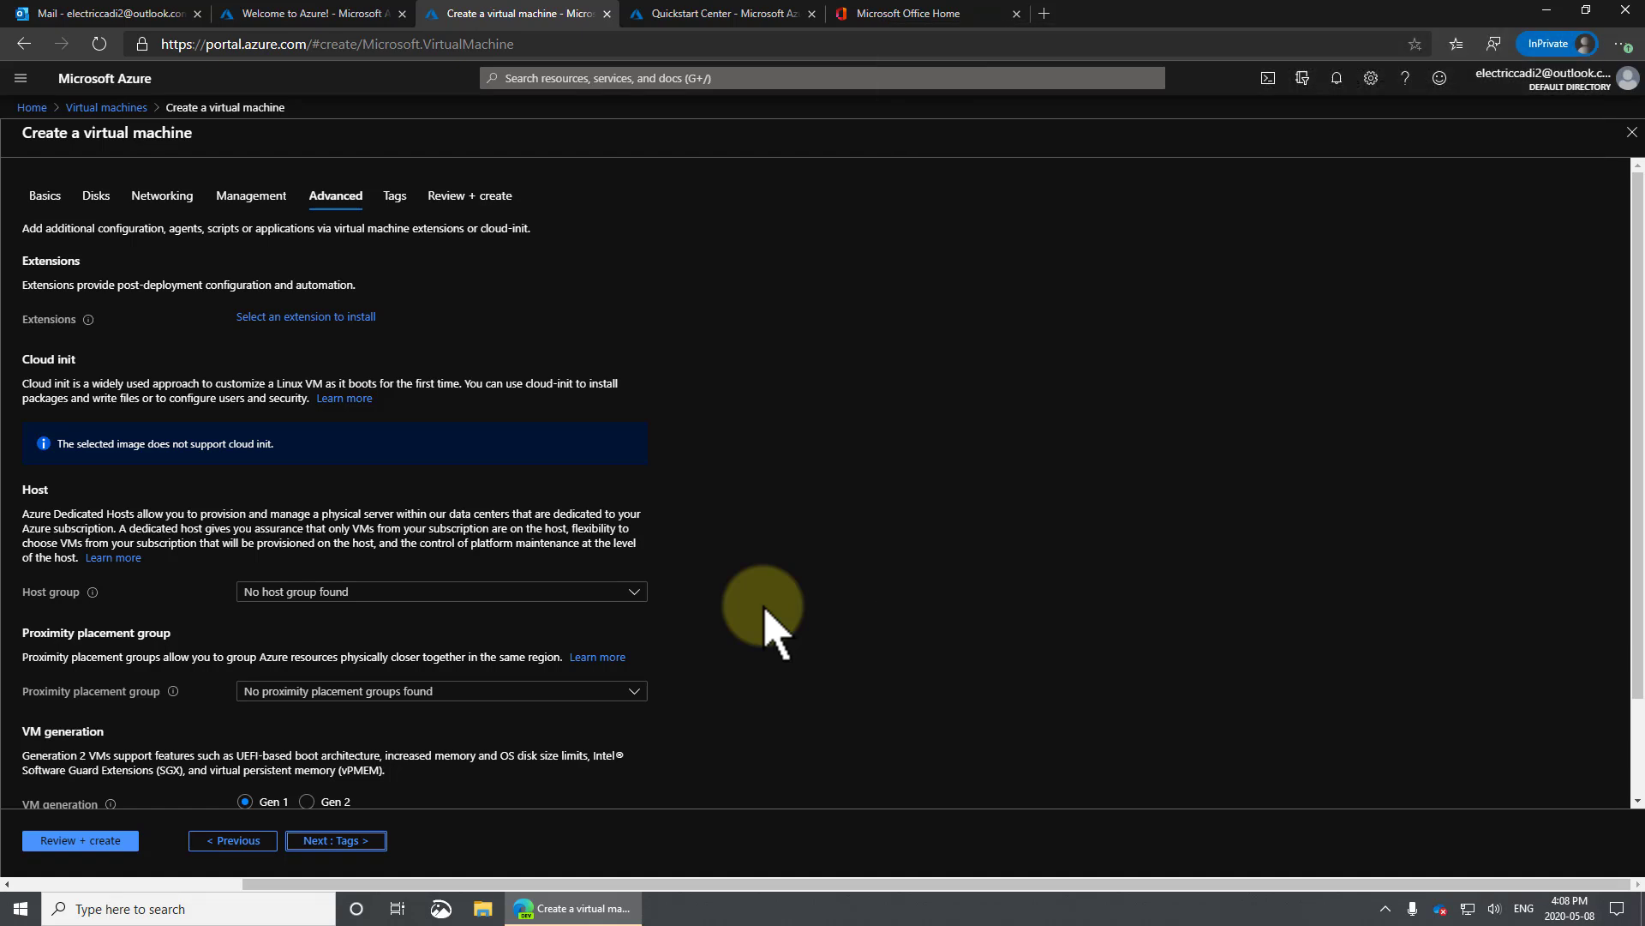
Select Gen 2 as the VM generation and advance to the Tags page.
scroll(766, 608, down, 2)
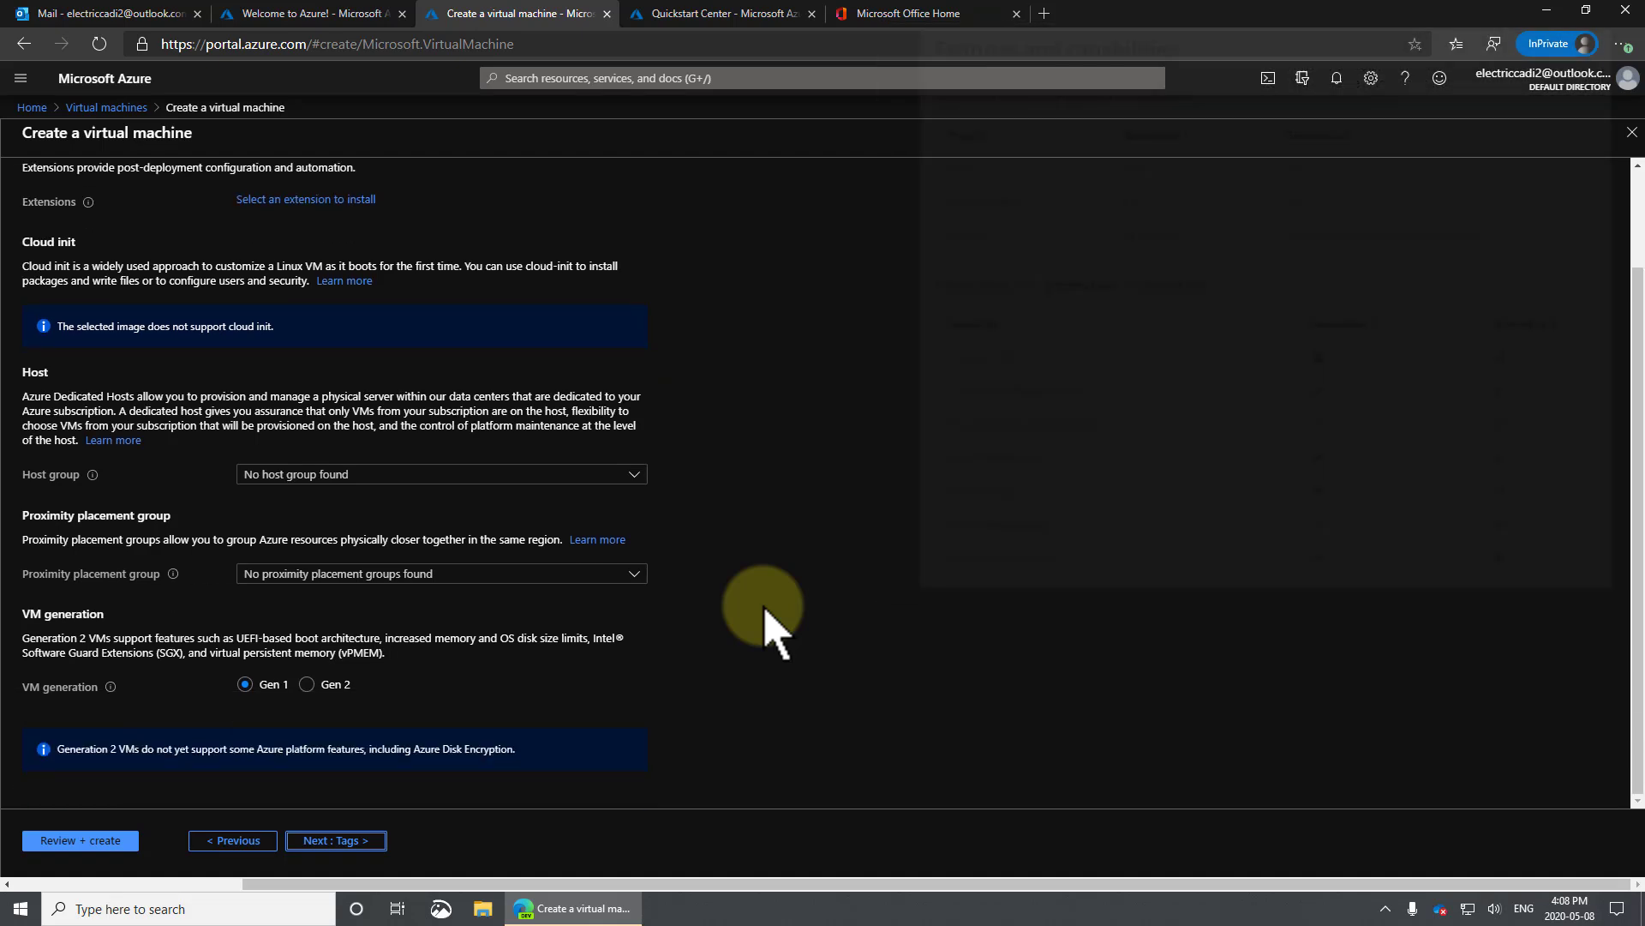
click(306, 684)
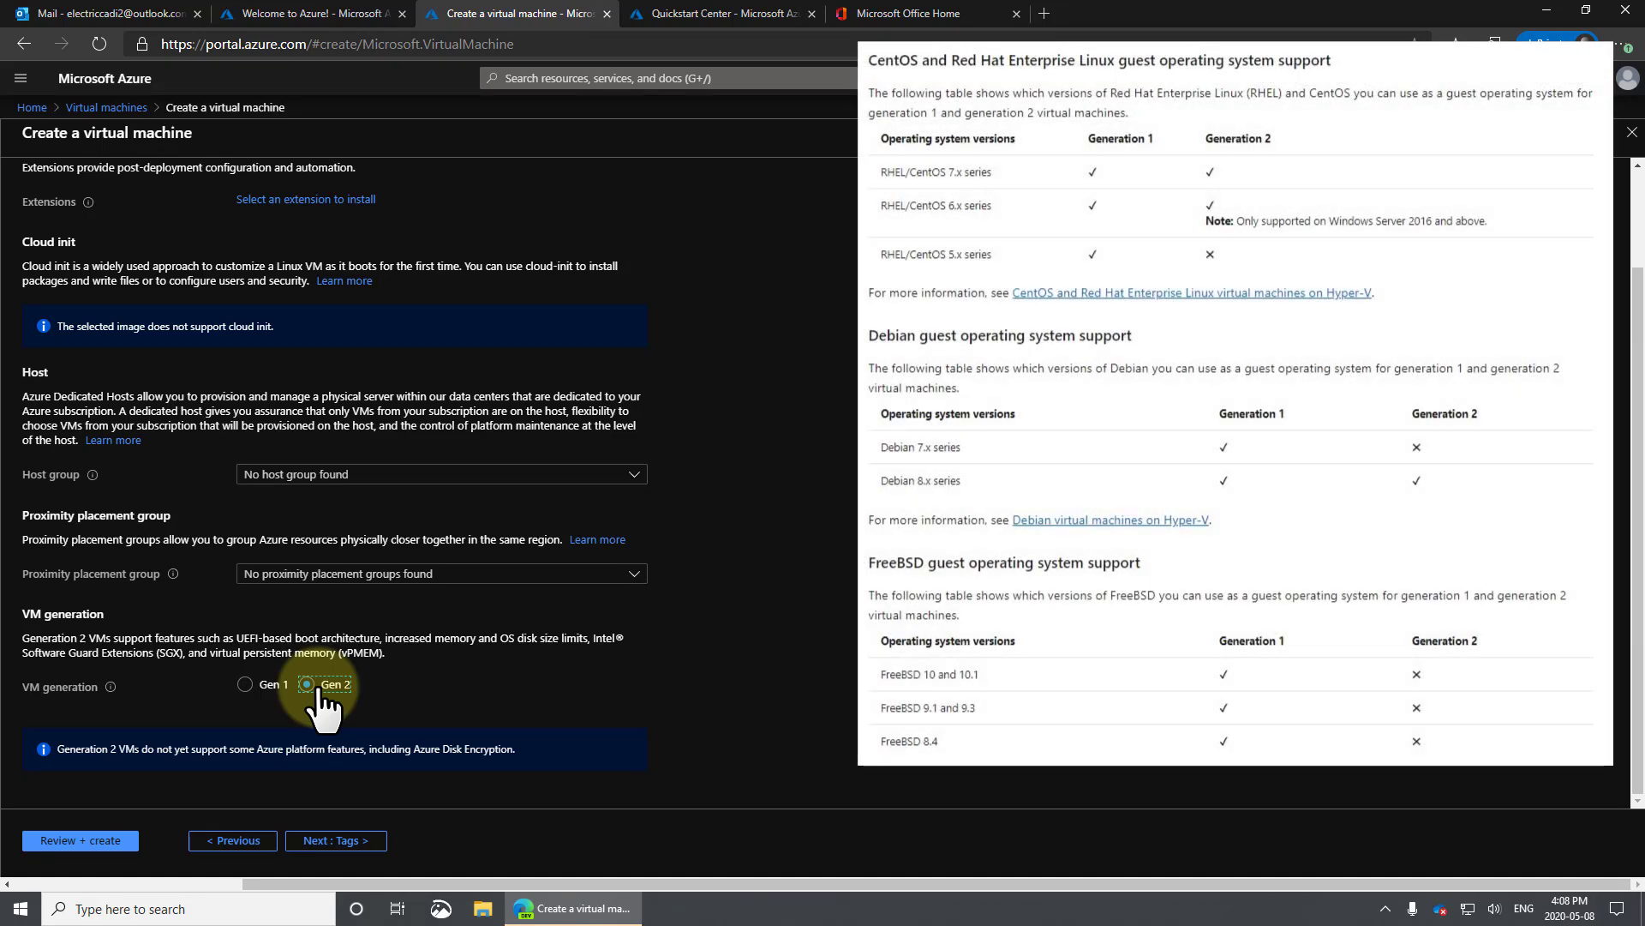
click(334, 838)
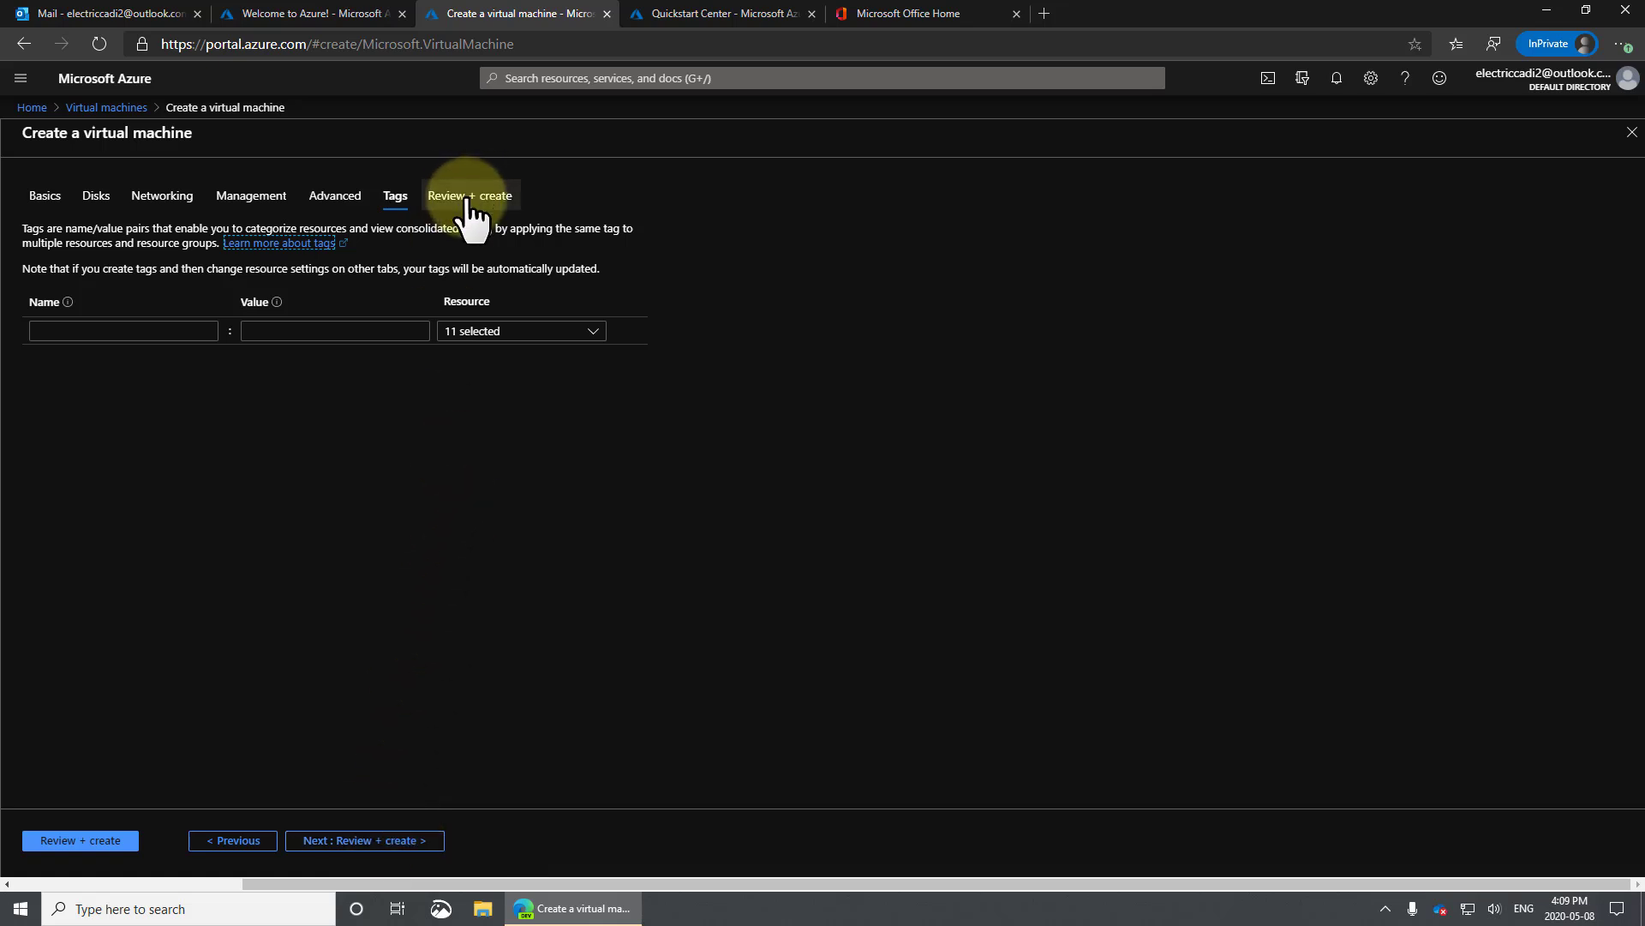
Review the validated Test-DC1 summary: Standard B2s at 0.0532 CAD/hr.
click(378, 841)
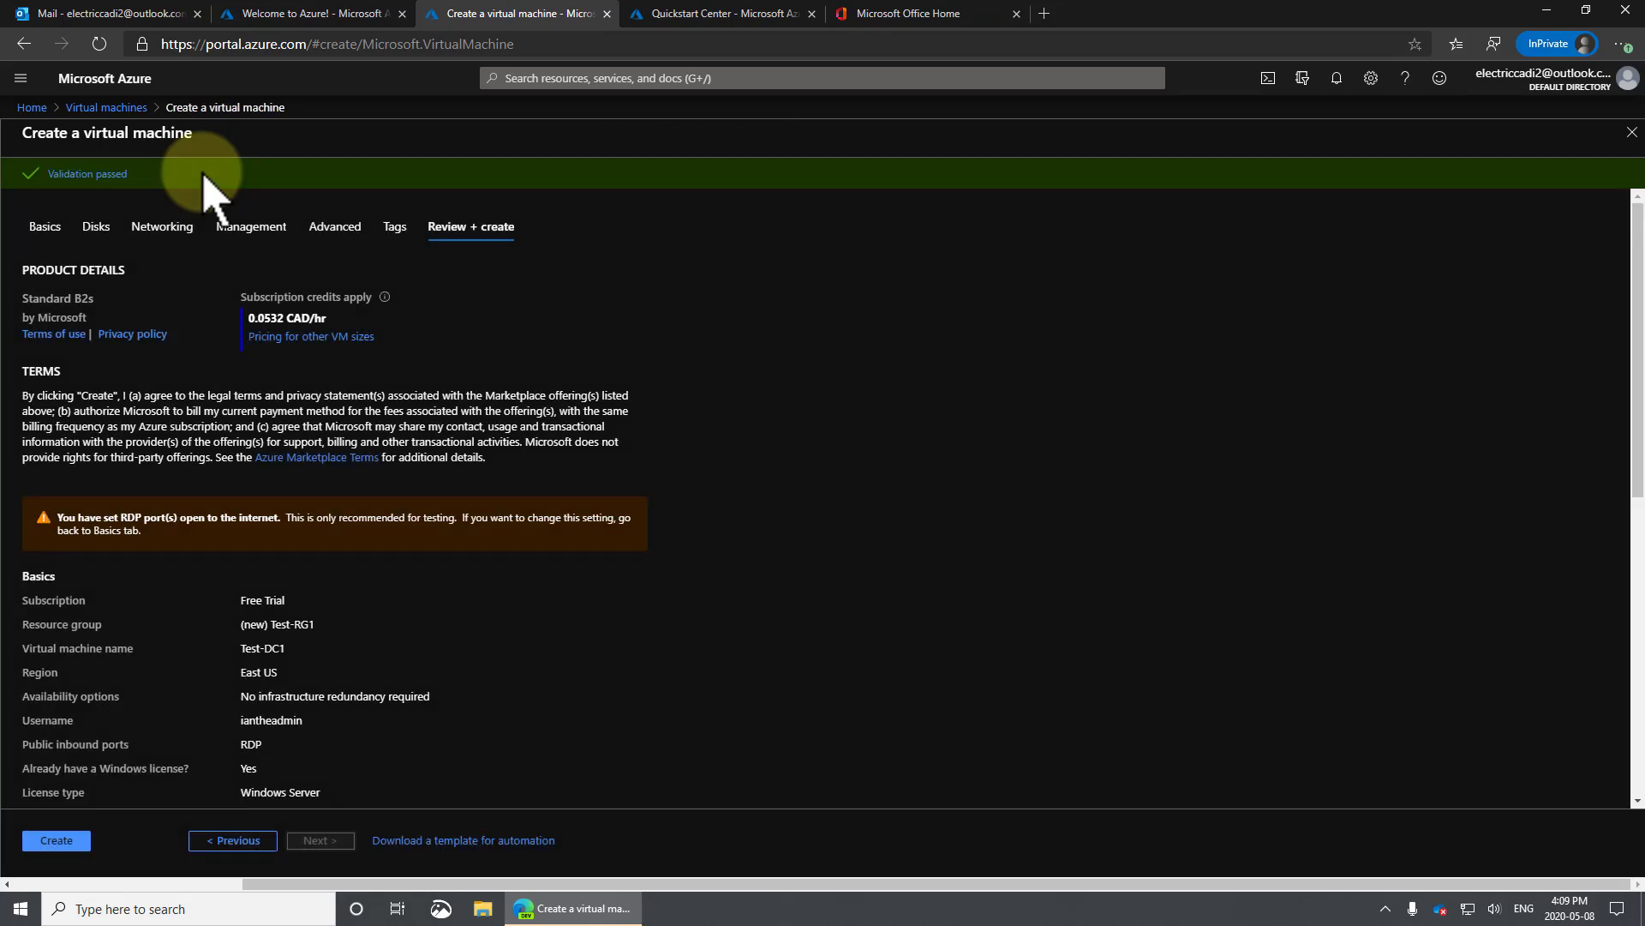
scroll(519, 600, down, 7)
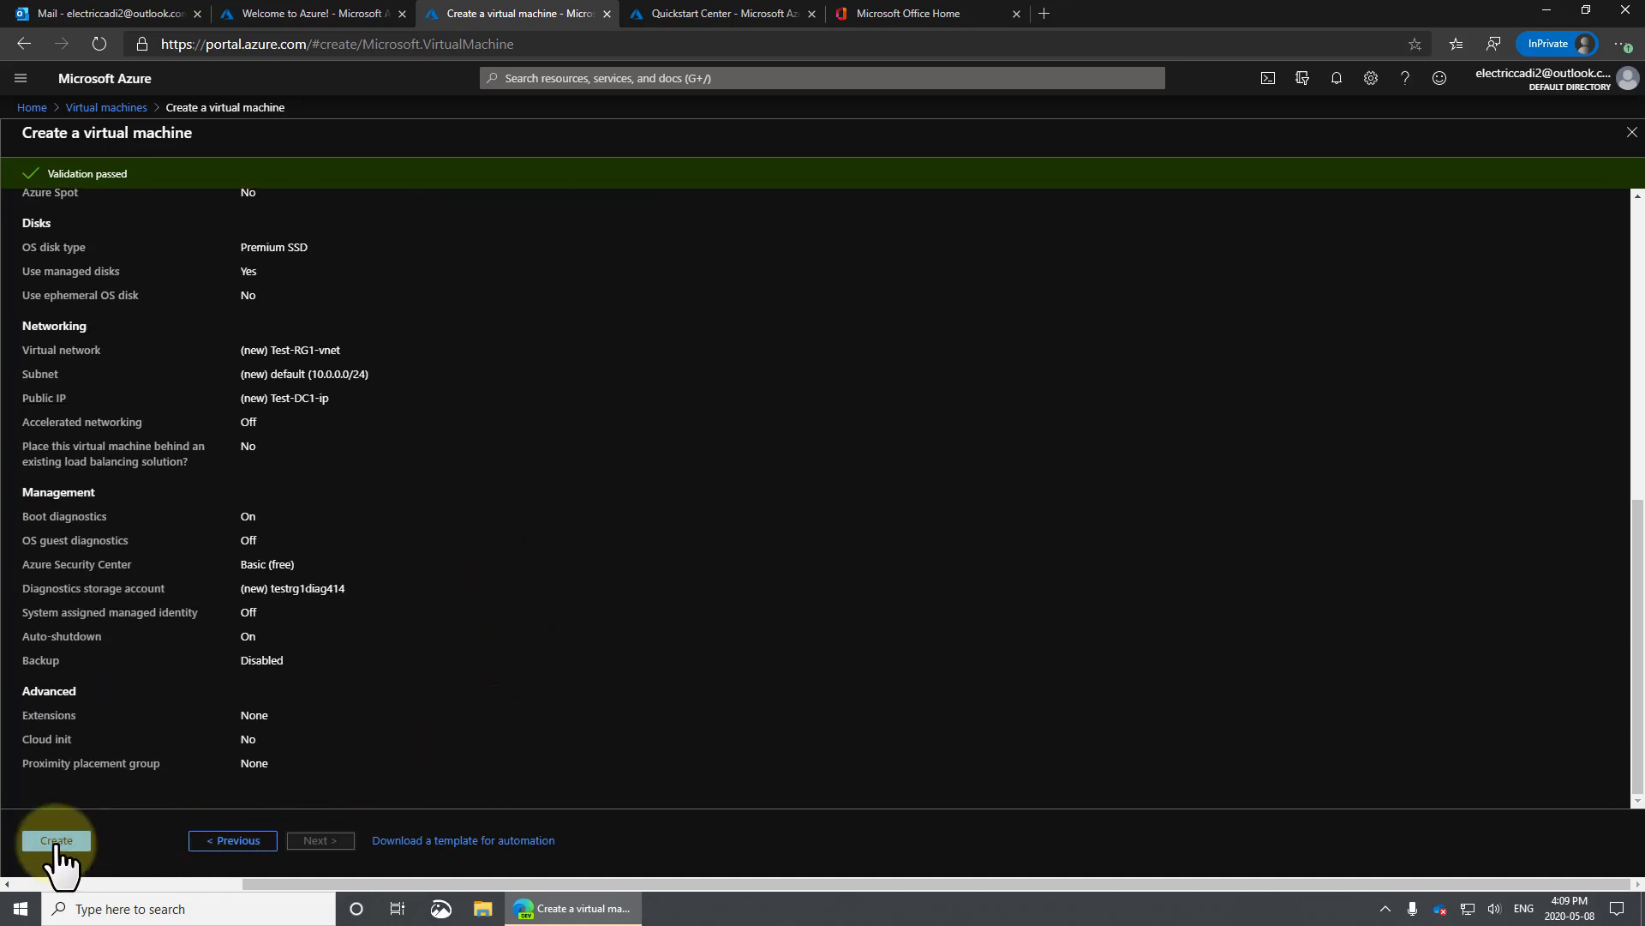
Create the VM and follow deployment progress, briefly checking the Test-DC1-nsg rules.
click(59, 842)
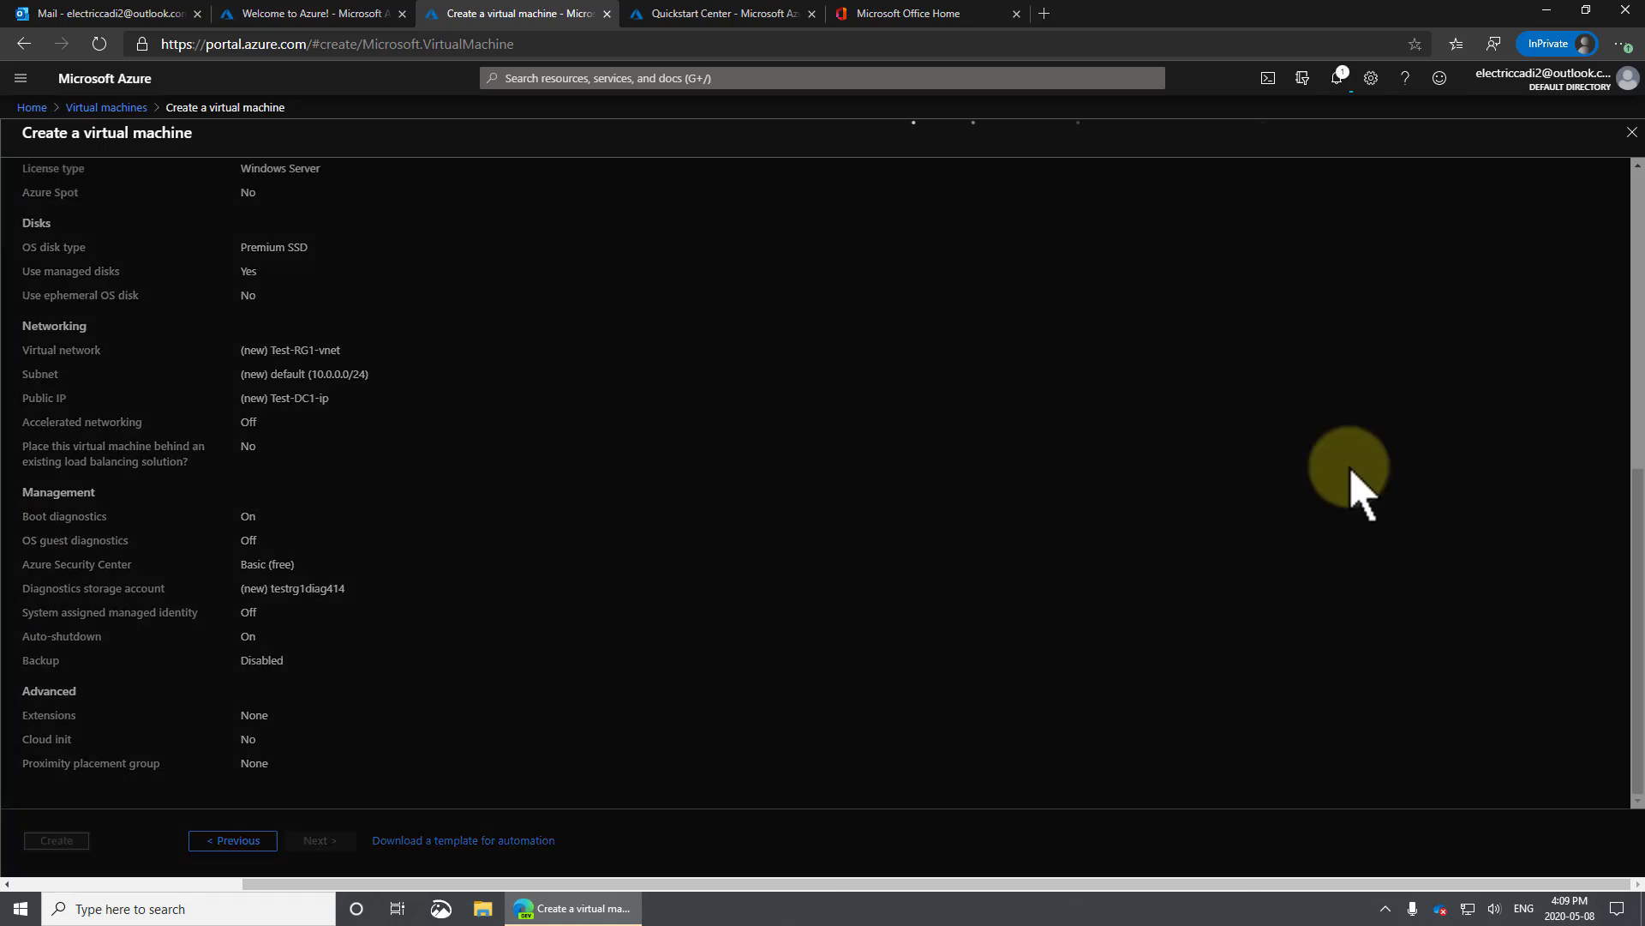
click(1336, 79)
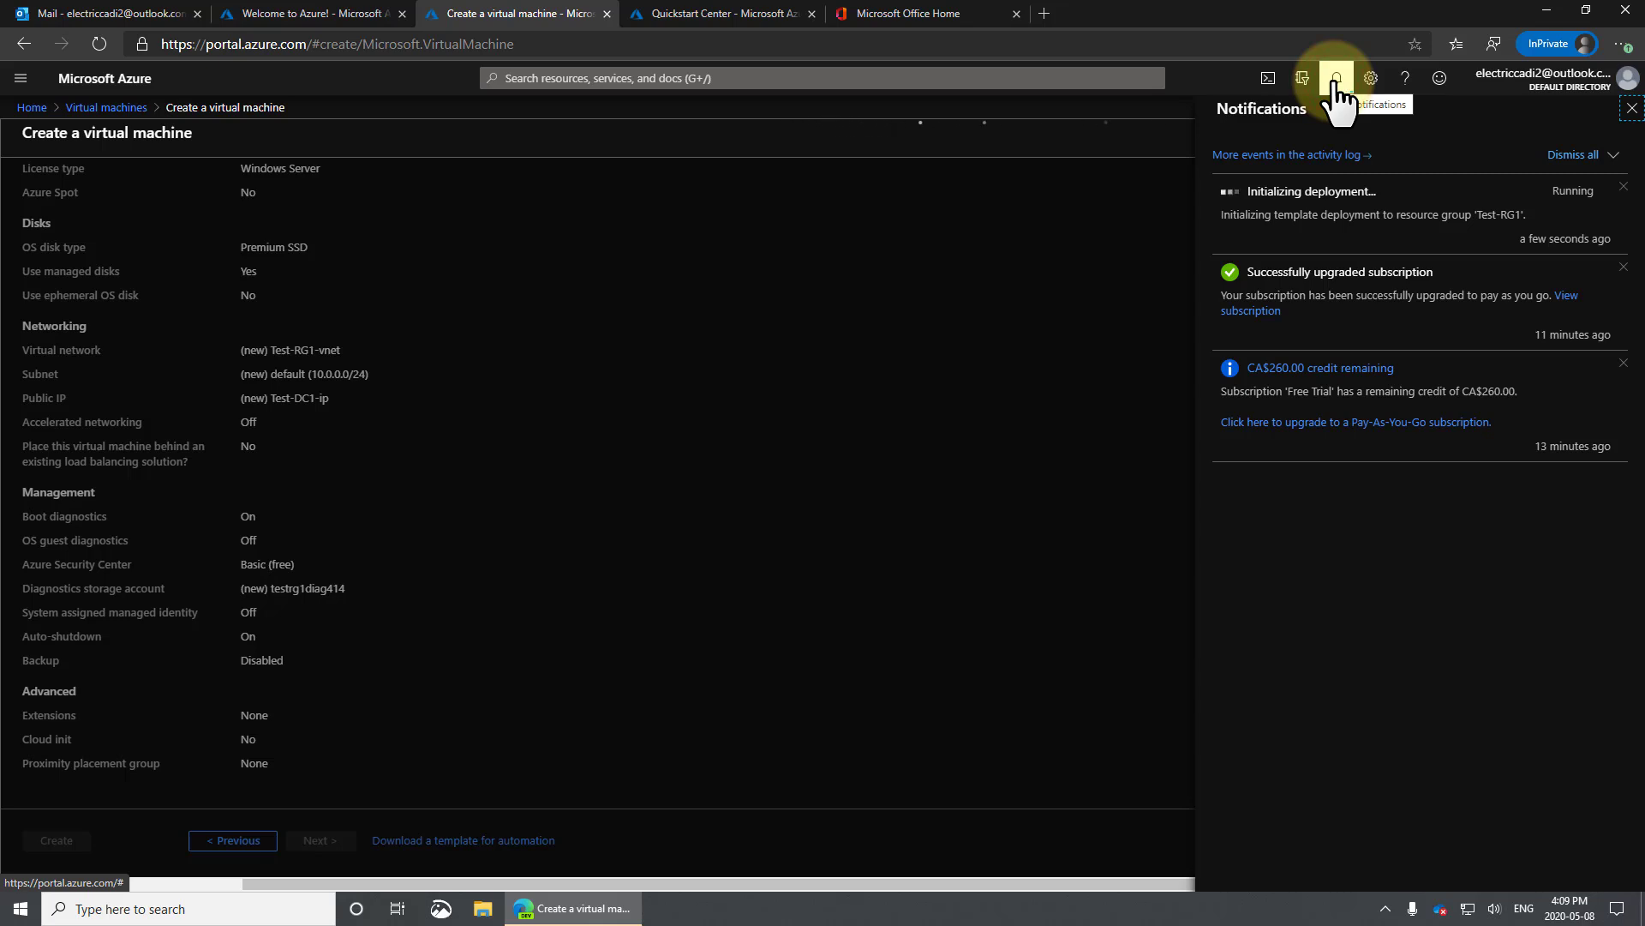
click(1338, 85)
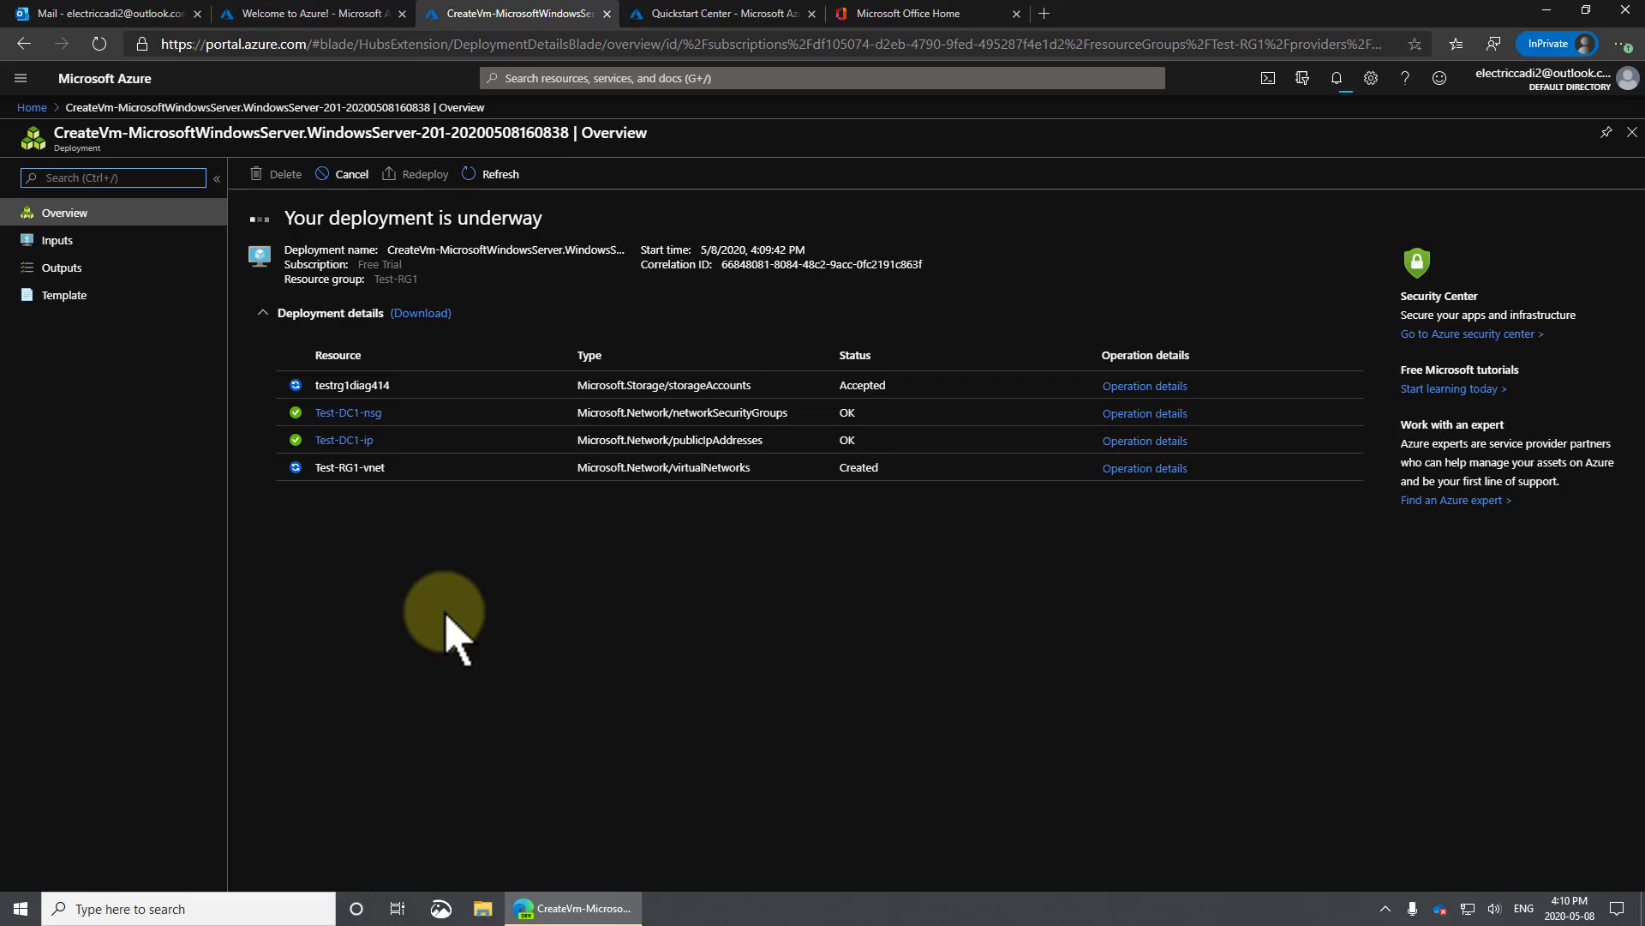
click(619, 468)
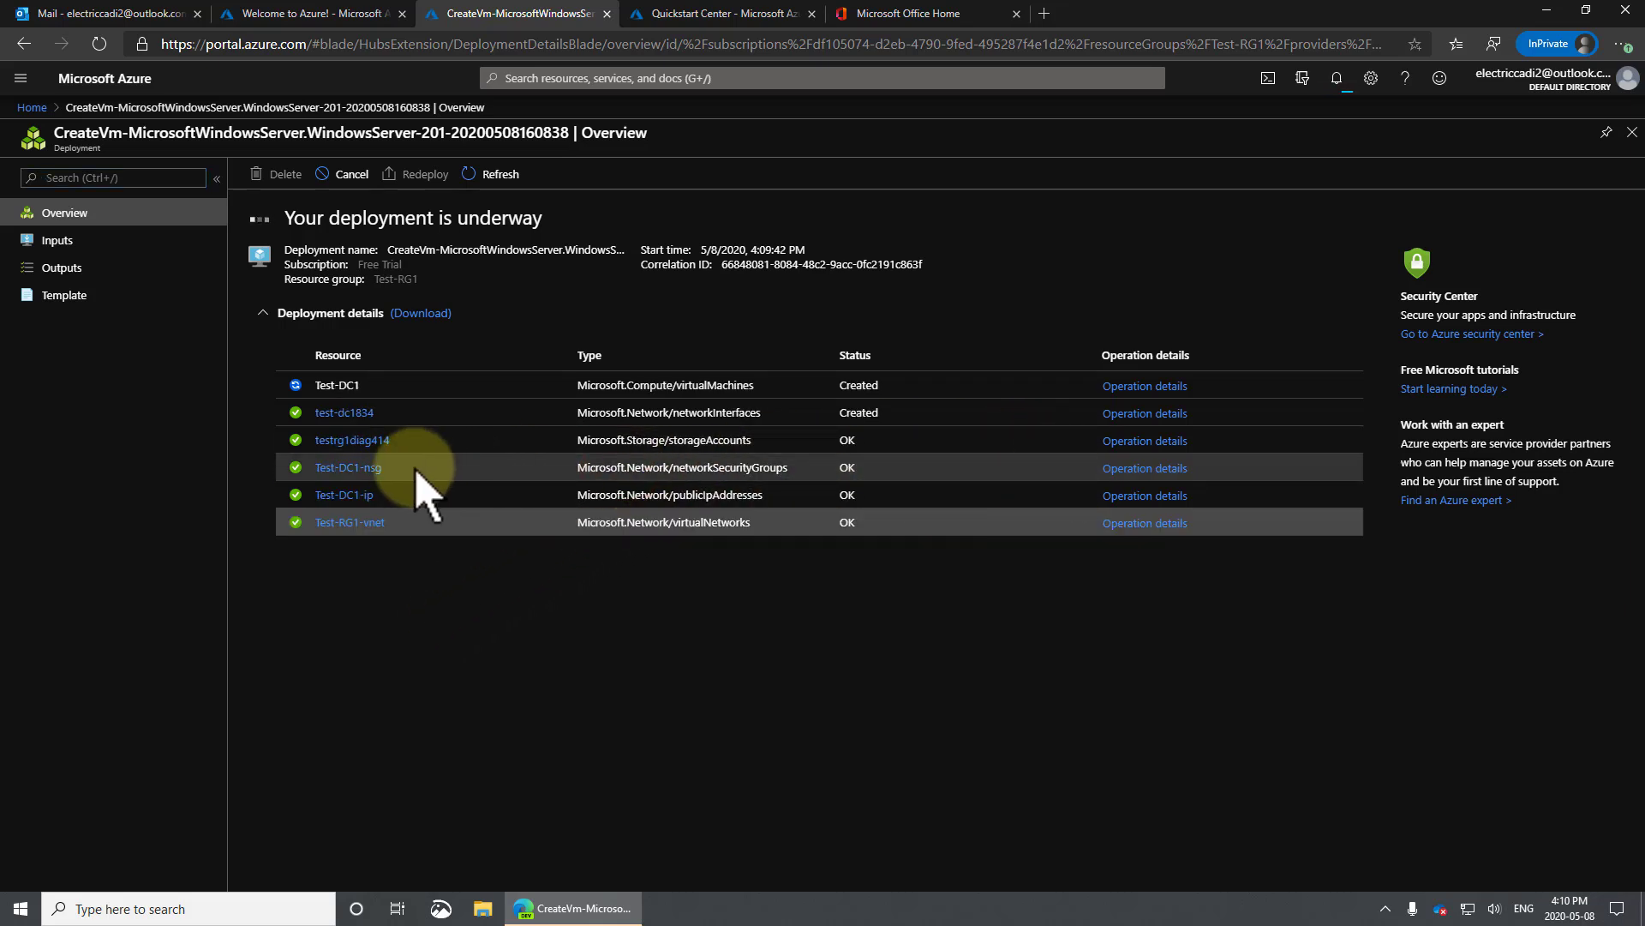
click(368, 480)
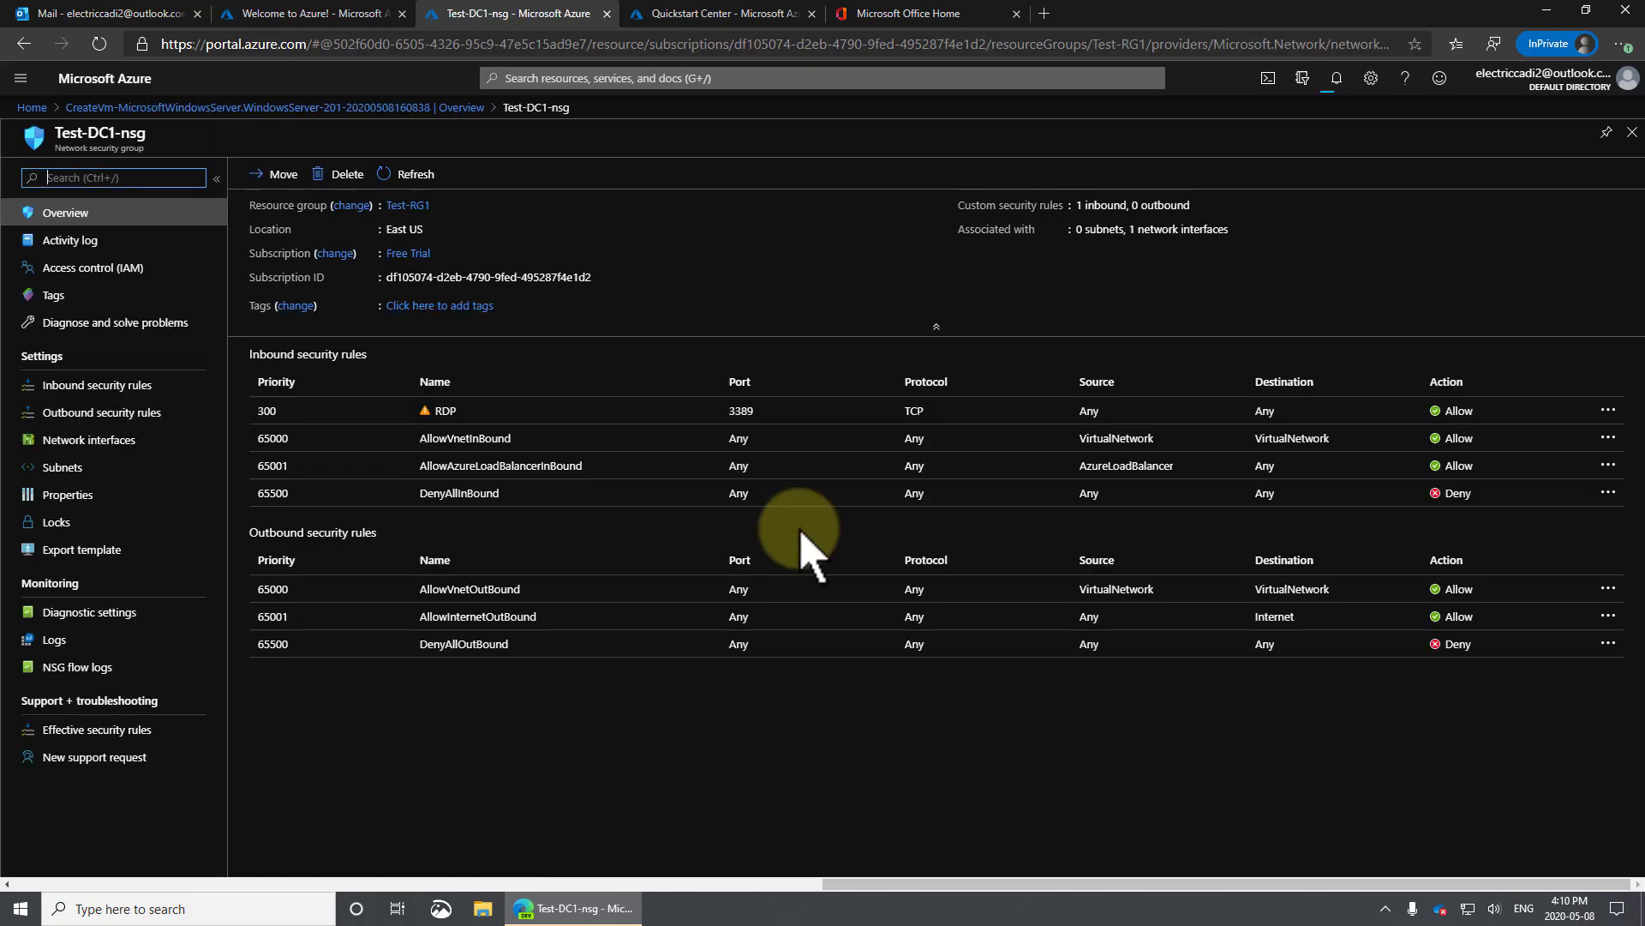
click(23, 44)
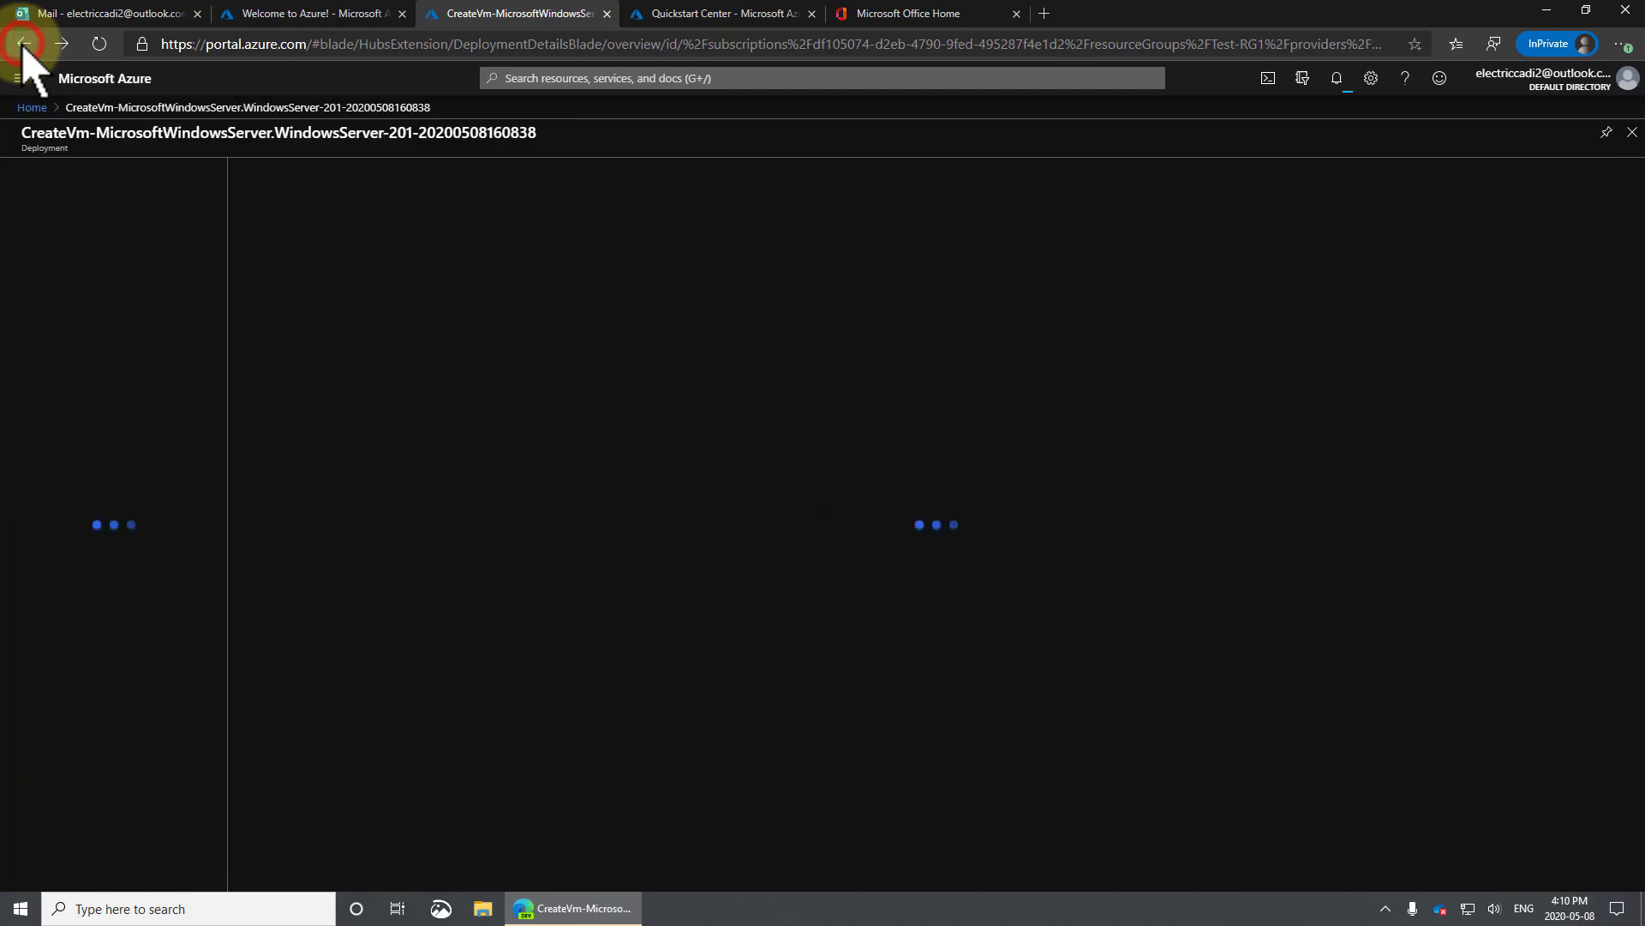
Inspect operation details for Test-DC1, test-dc1834 and testrg1diag414 until deployment completes.
click(1123, 386)
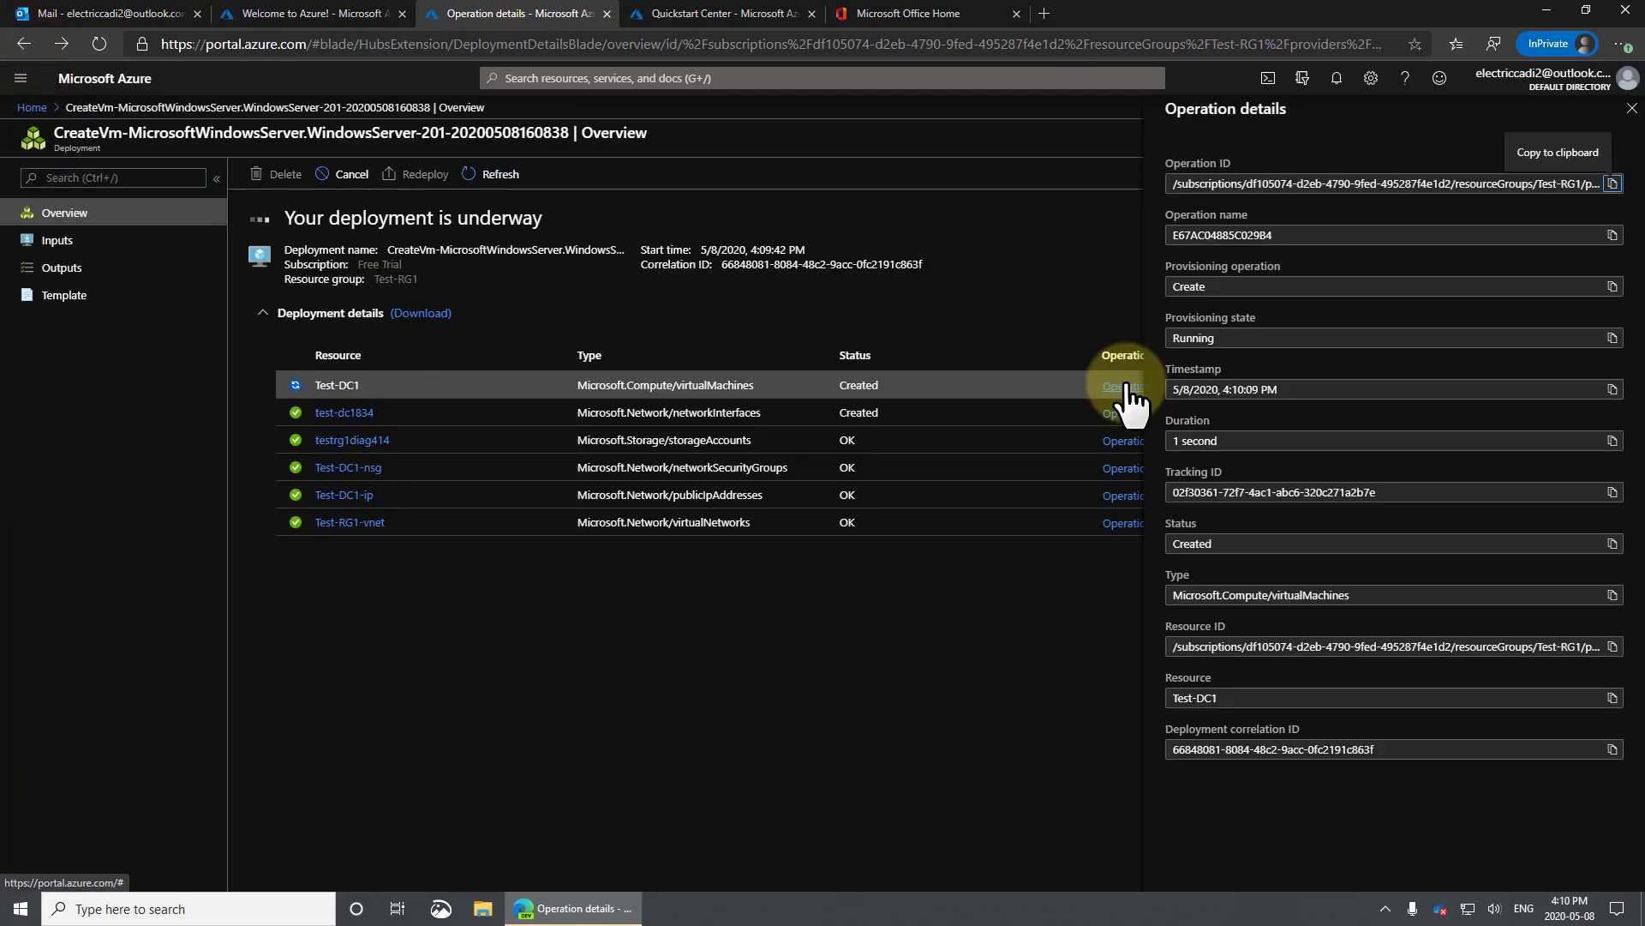
click(1122, 414)
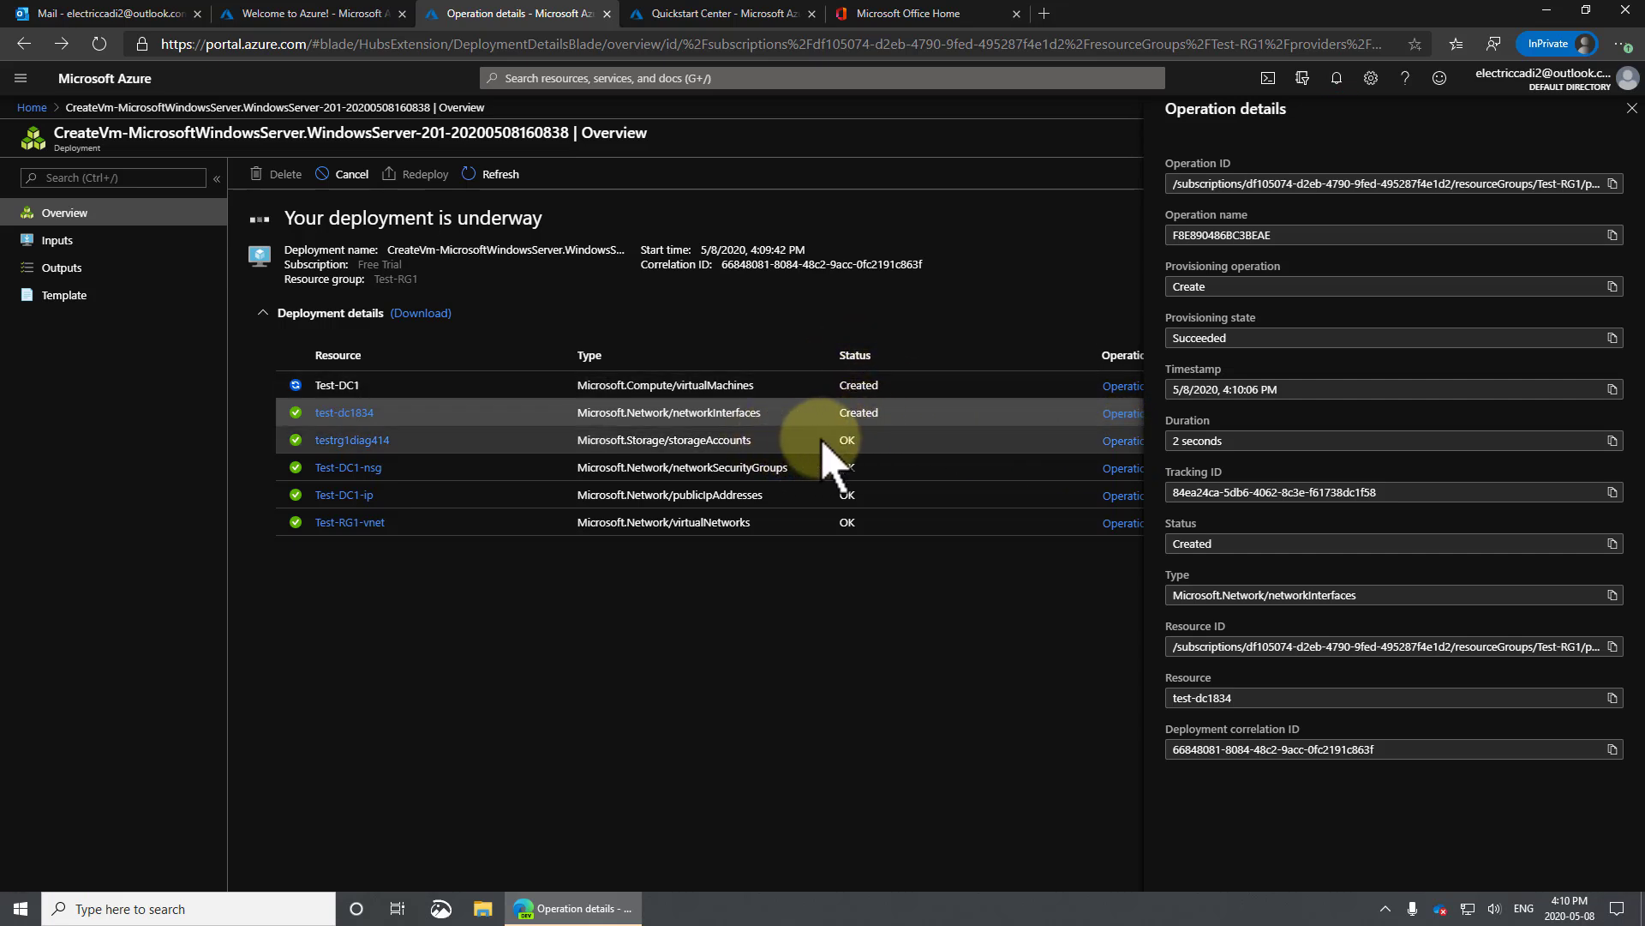
click(1118, 442)
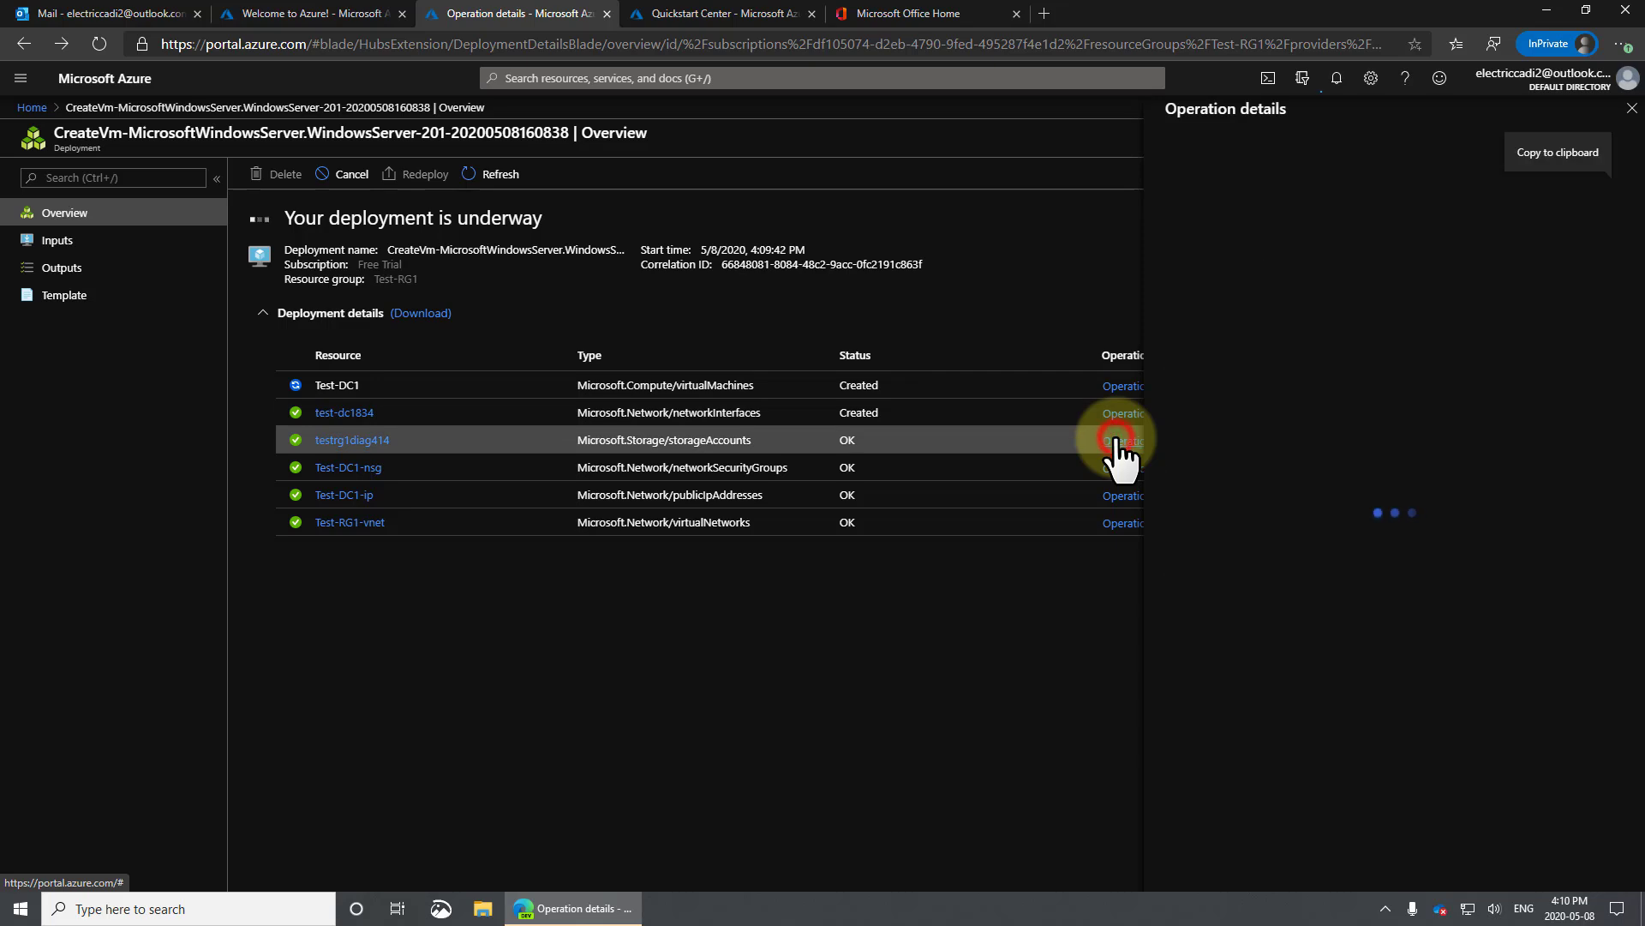
click(1123, 388)
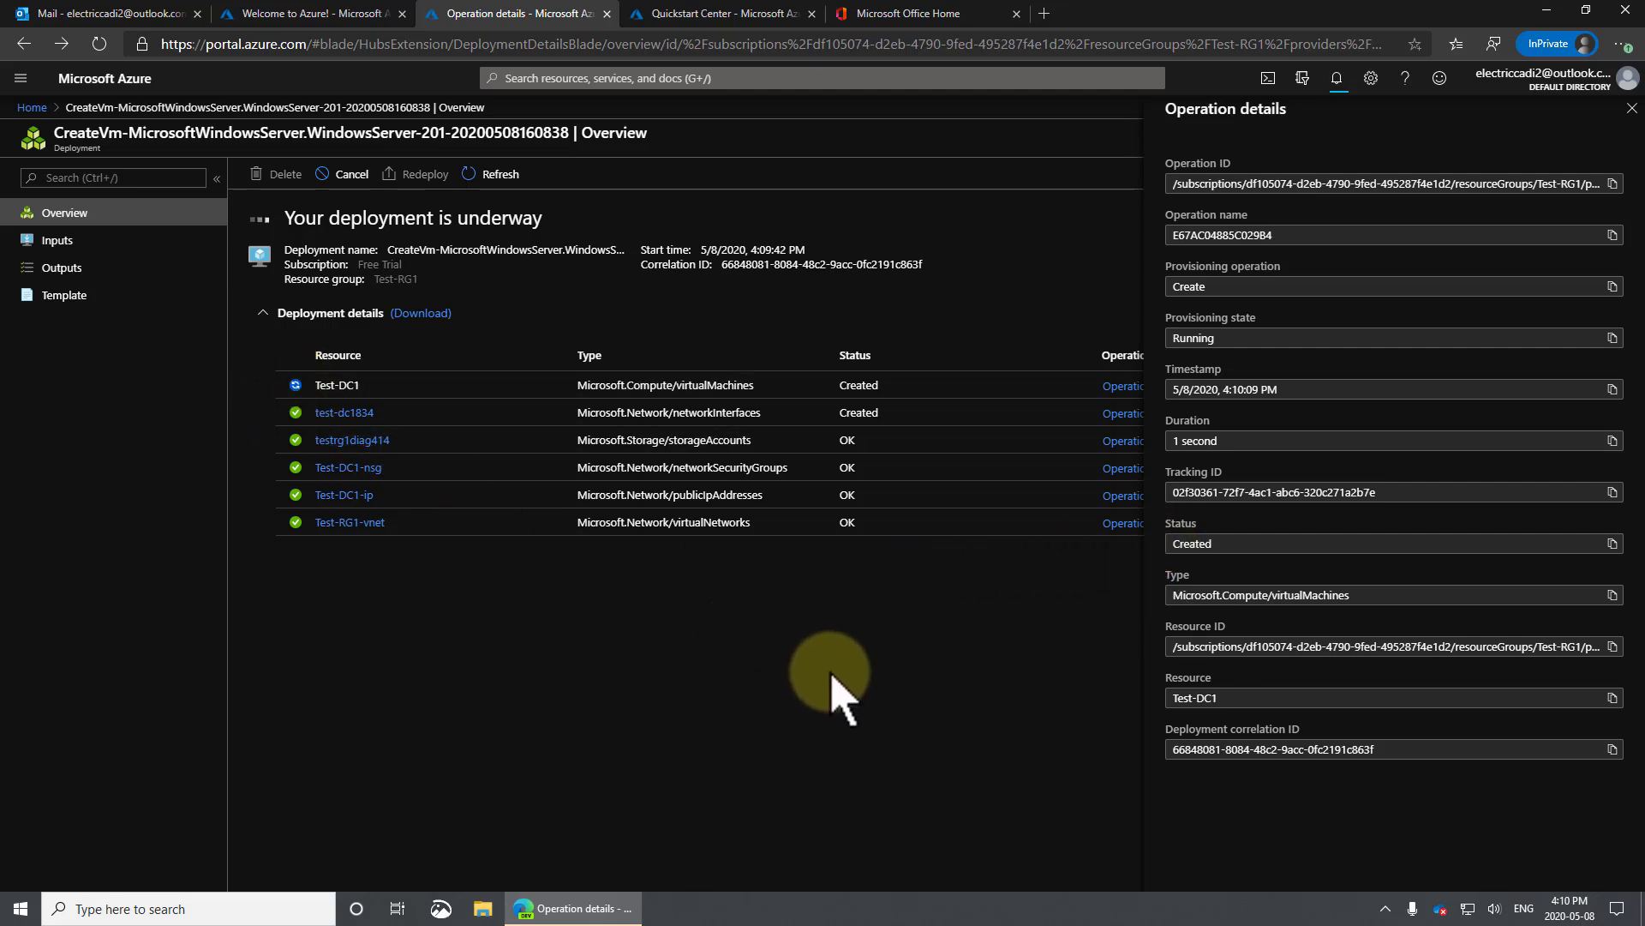
click(818, 641)
click(1630, 108)
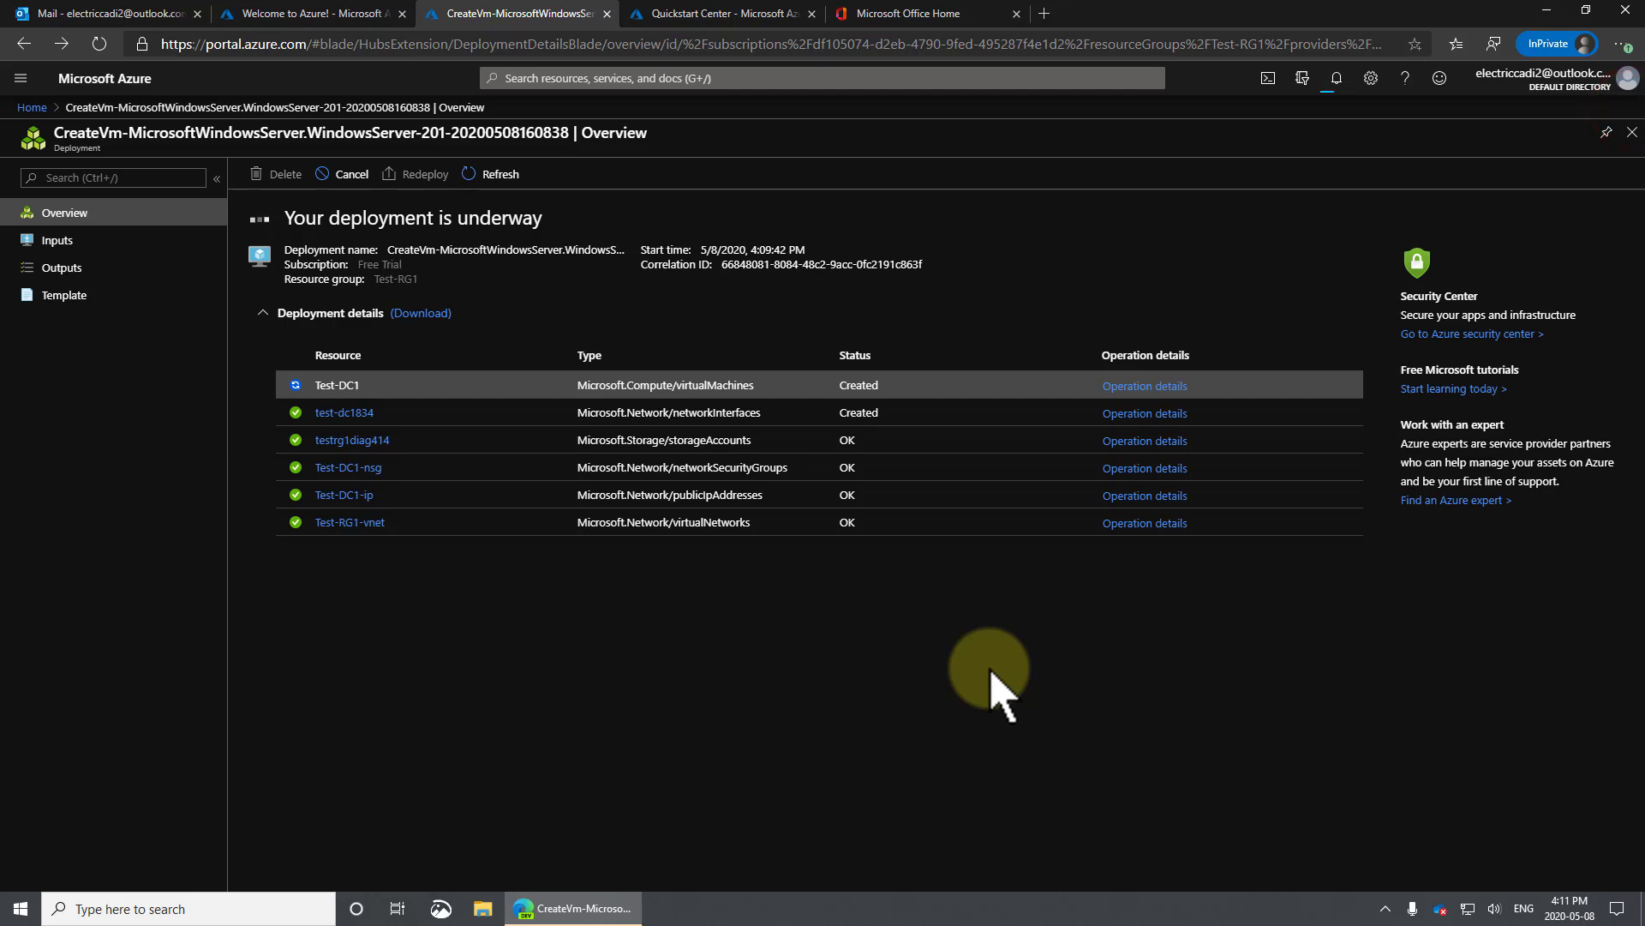
click(775, 673)
click(1140, 387)
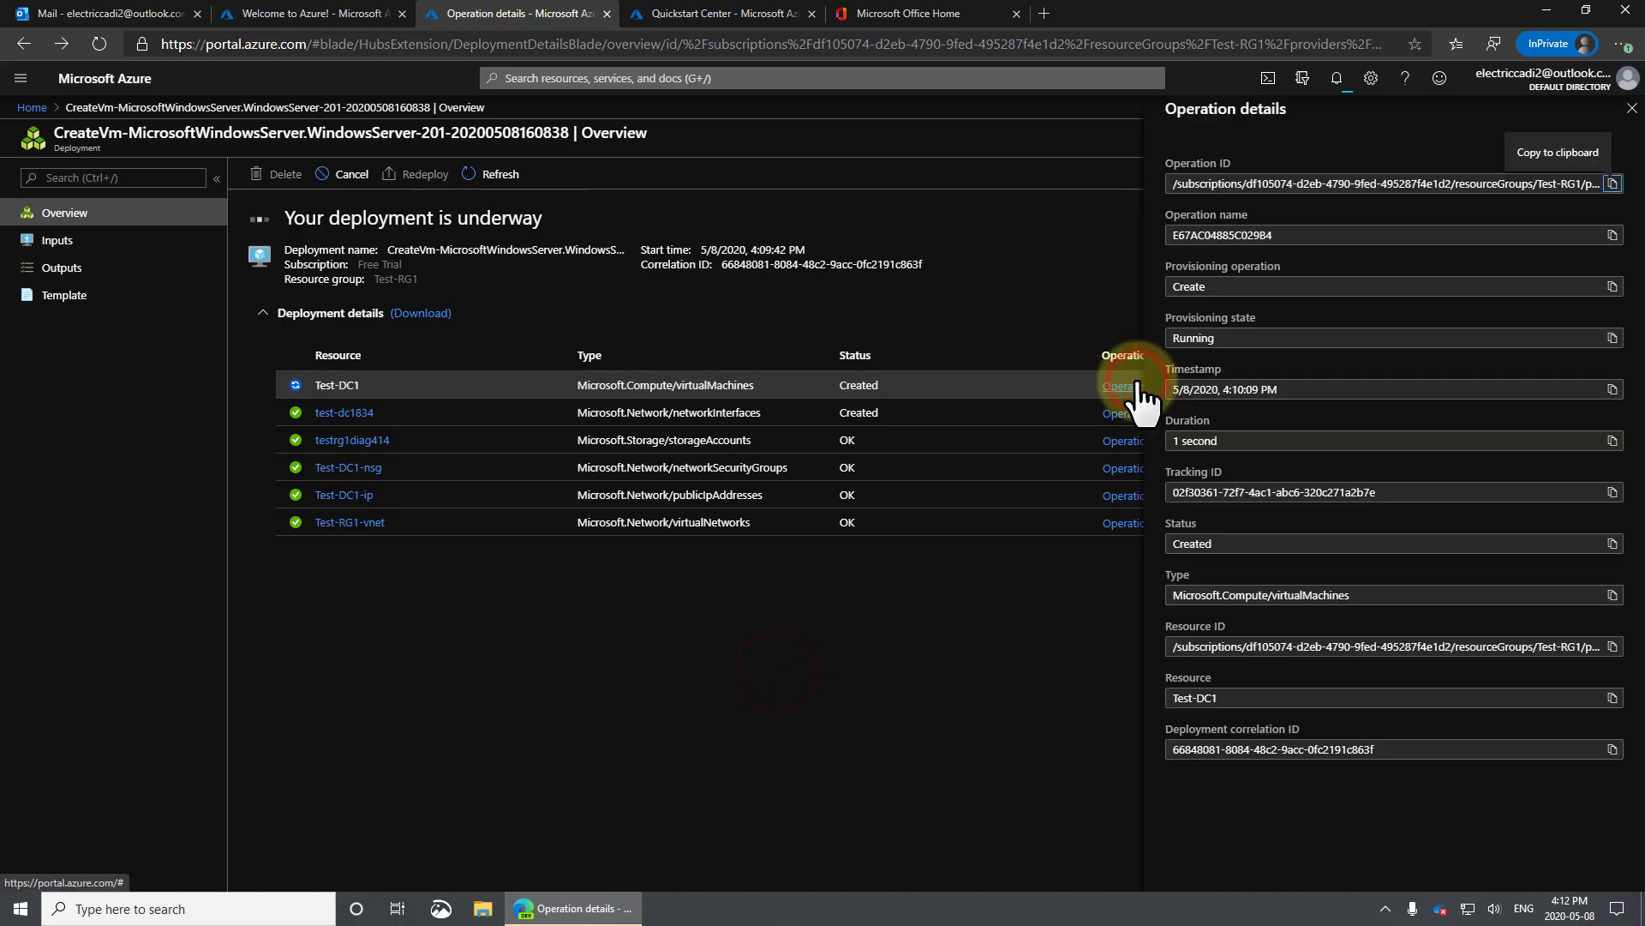
click(1071, 390)
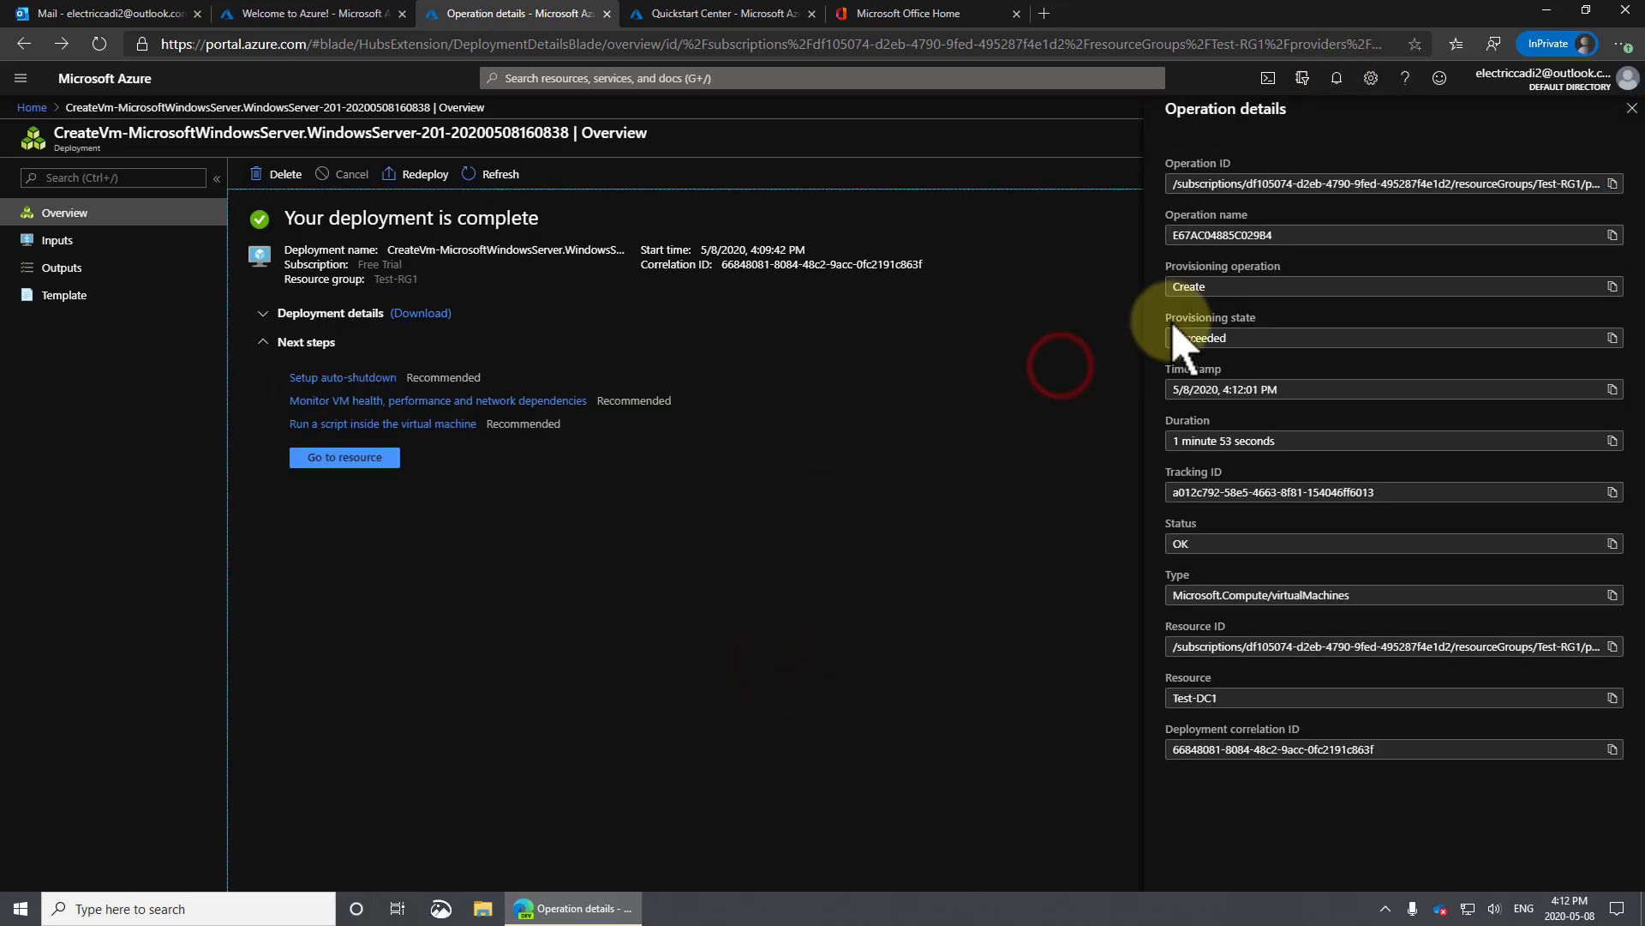
click(1630, 109)
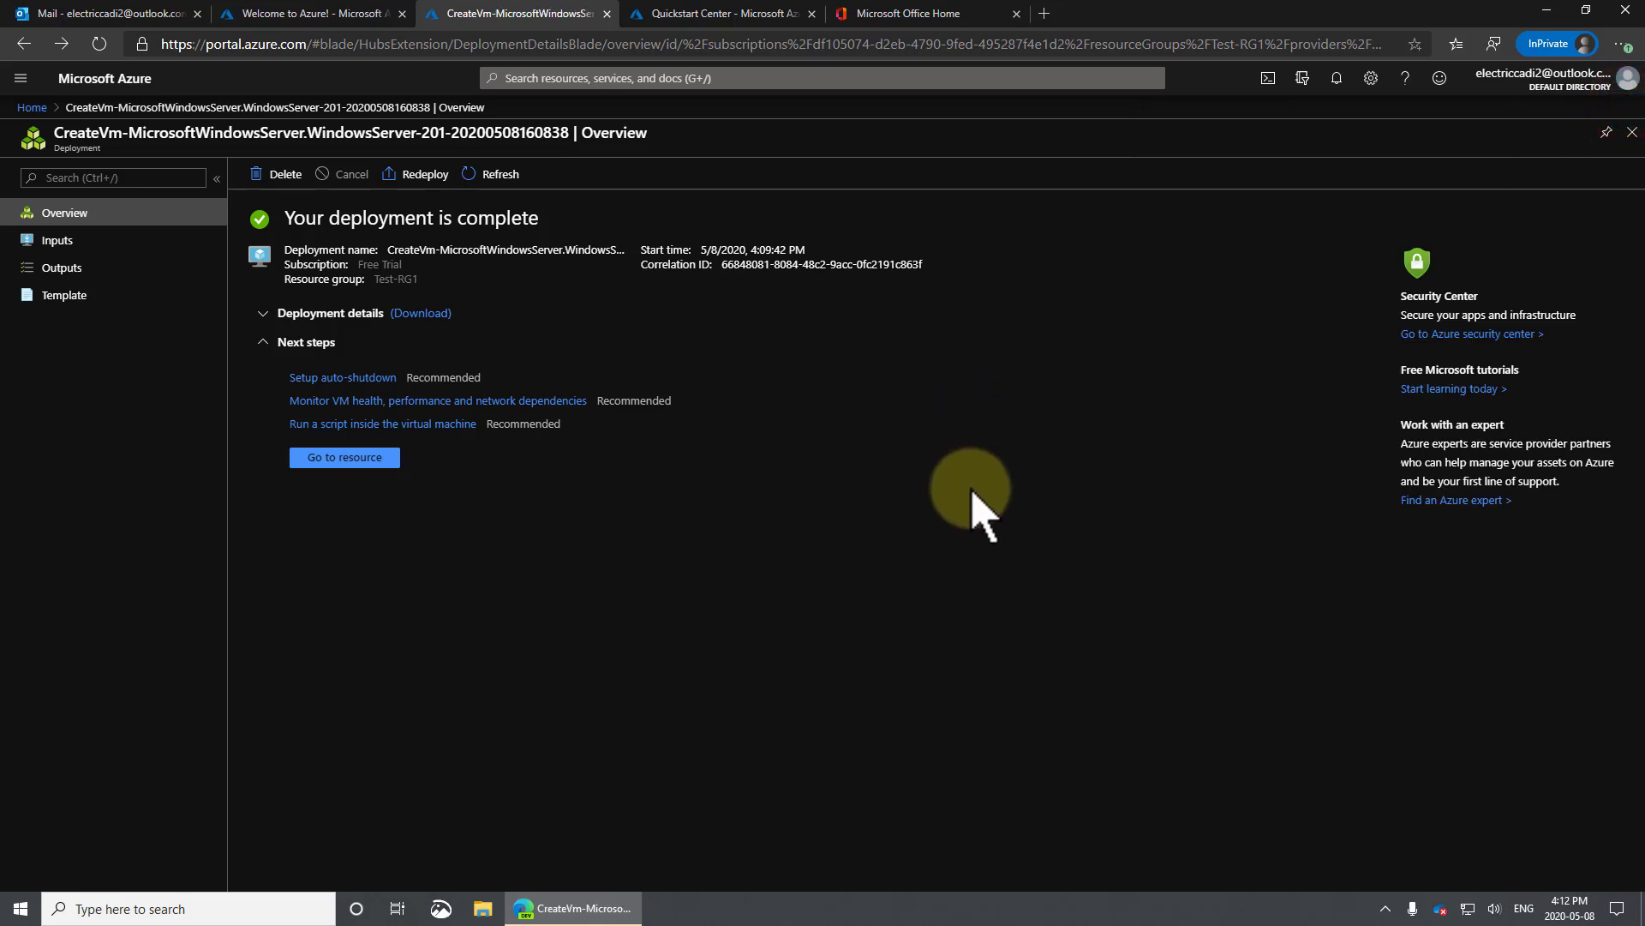
Reach Test-DC1's overview through Home and the Virtual machines list.
click(336, 458)
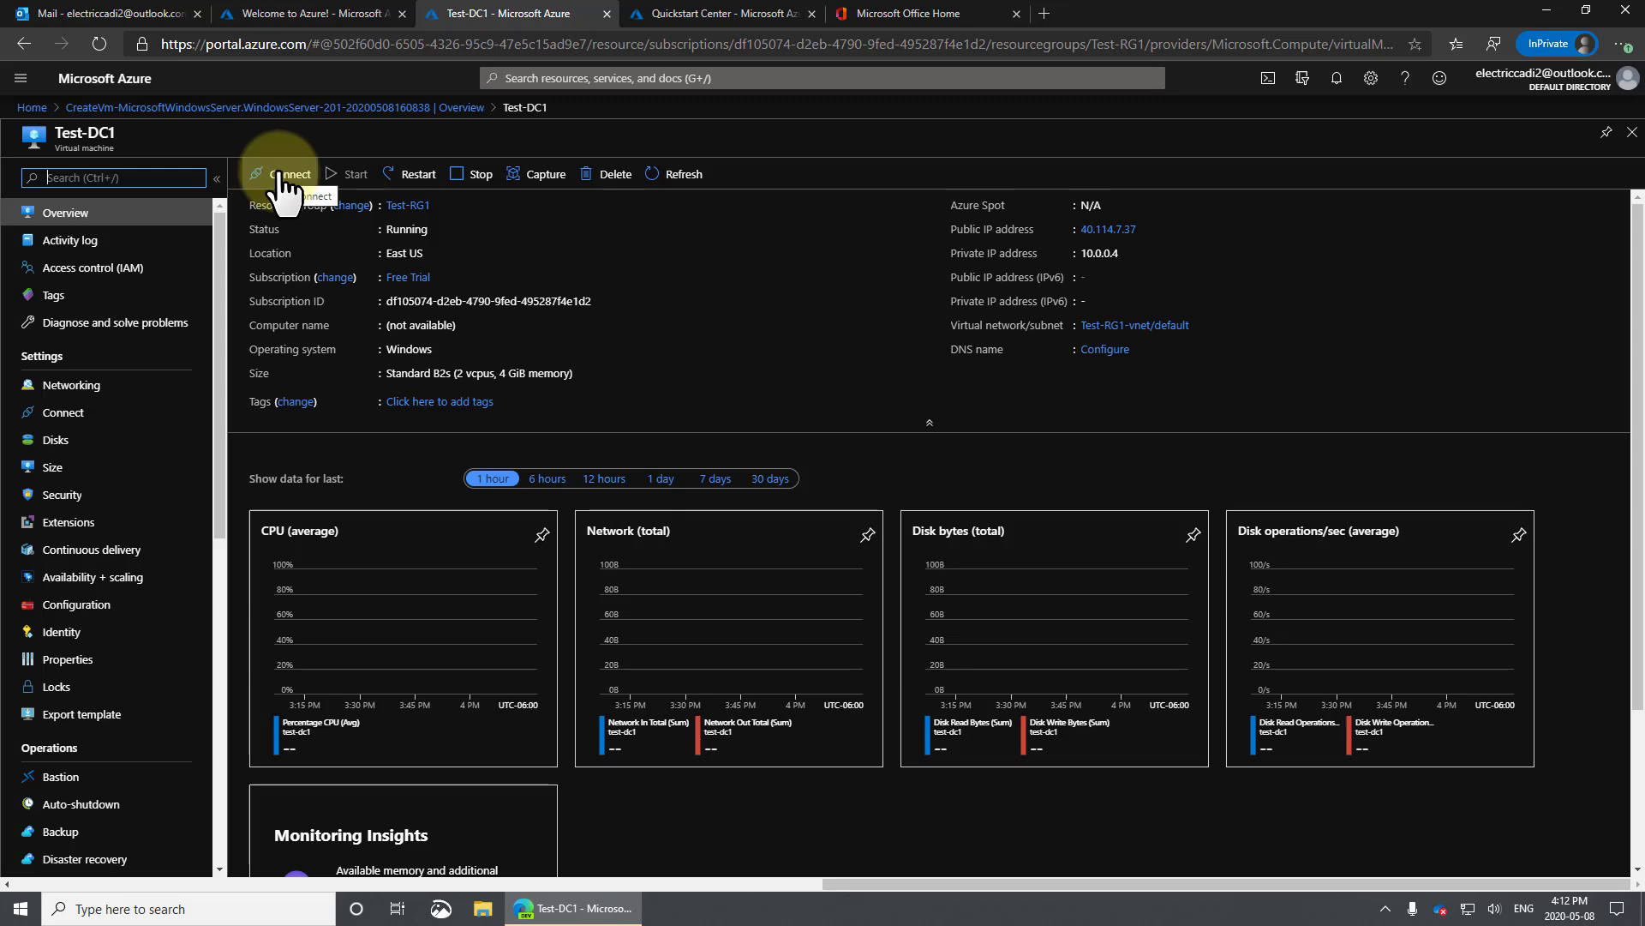
click(100, 83)
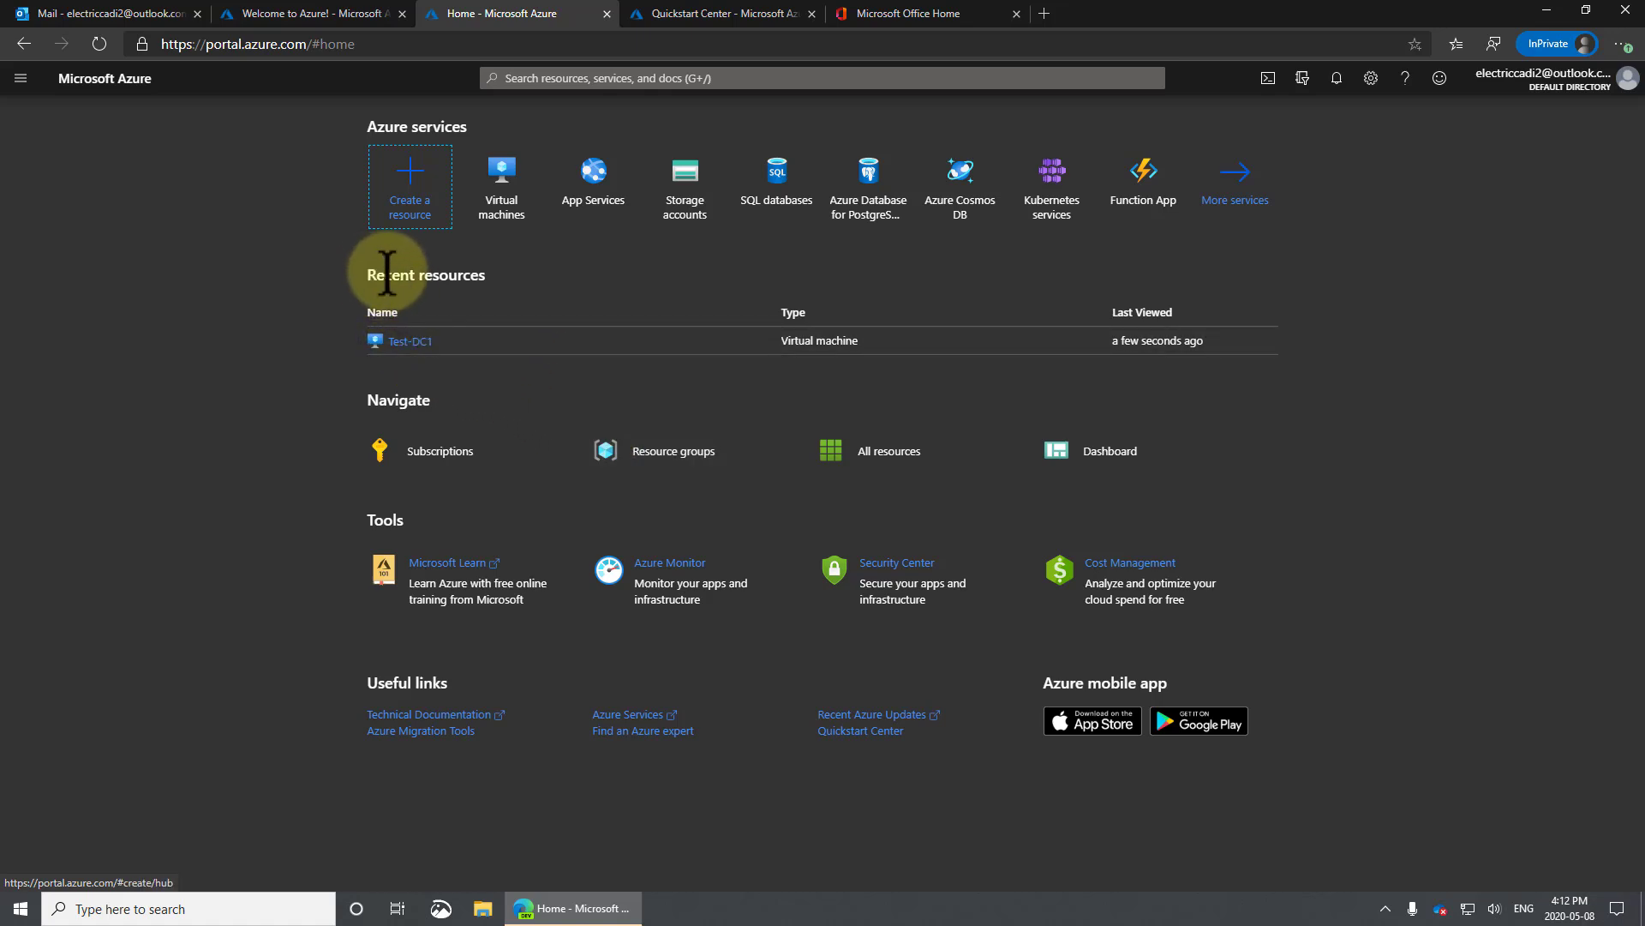
drag(387, 274, 625, 414)
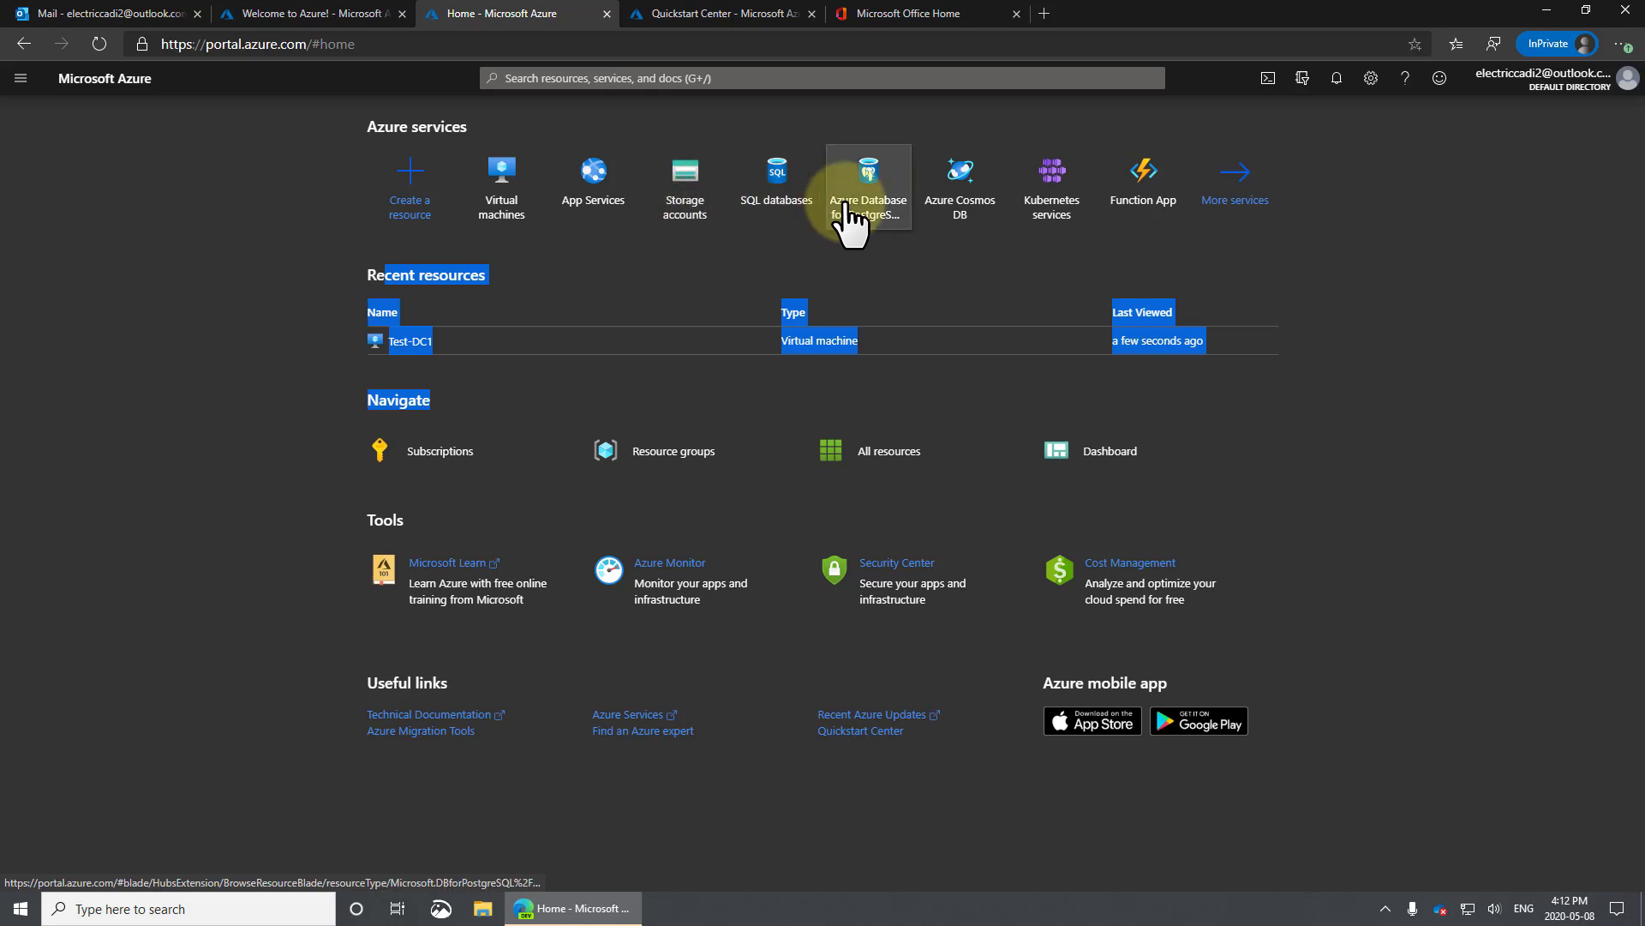
click(505, 181)
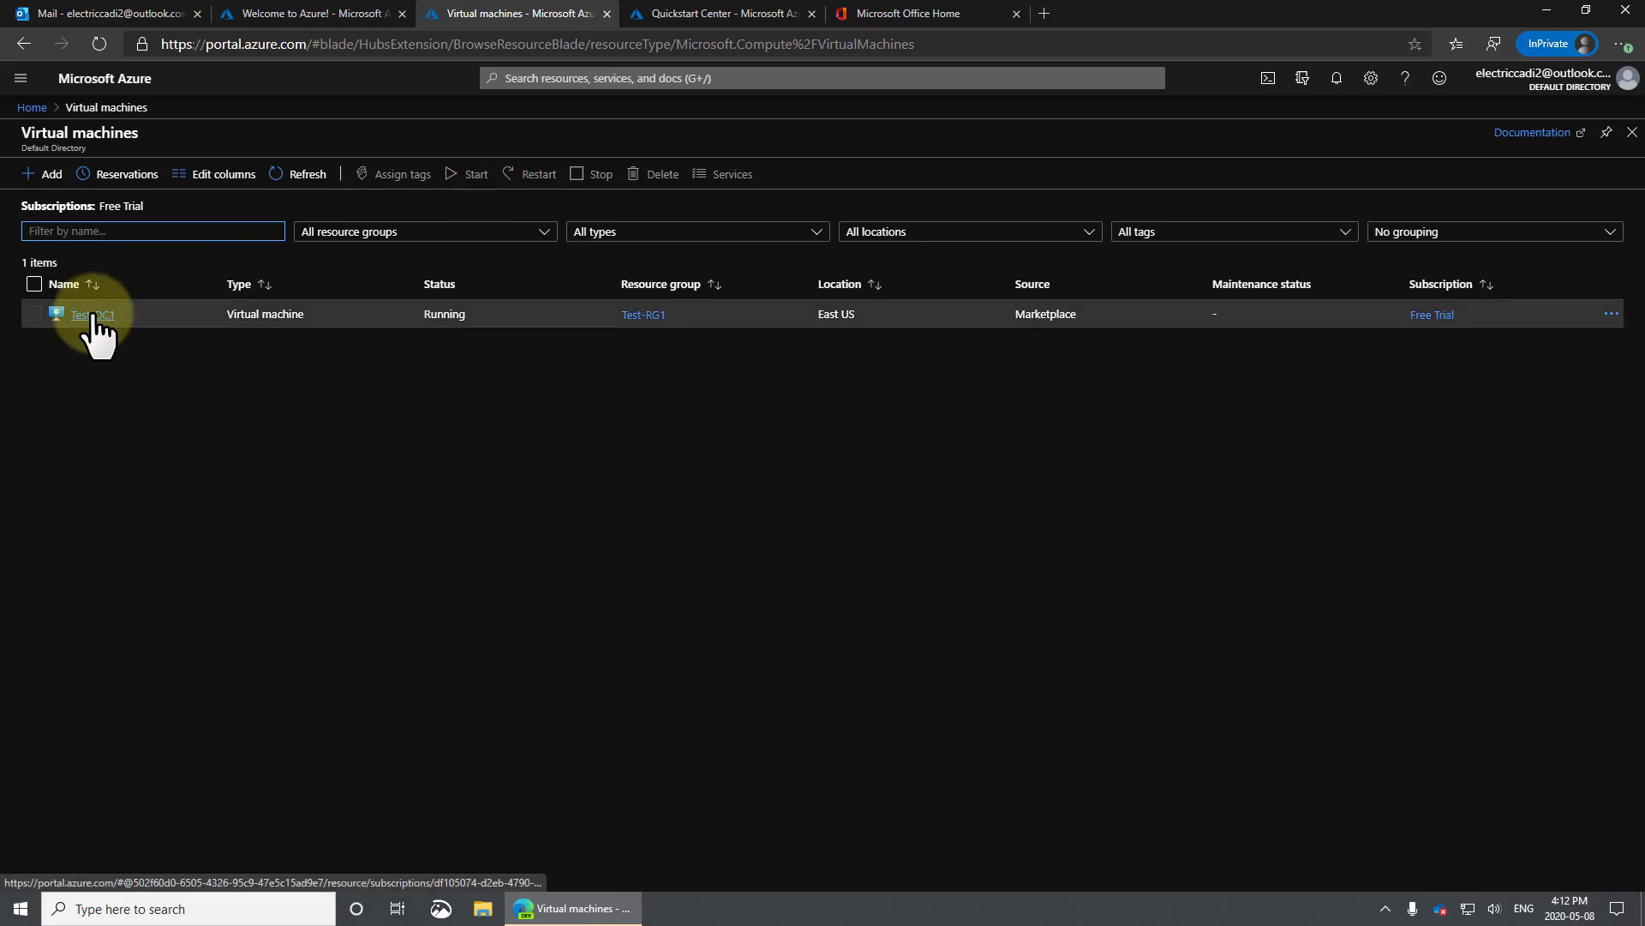
click(95, 315)
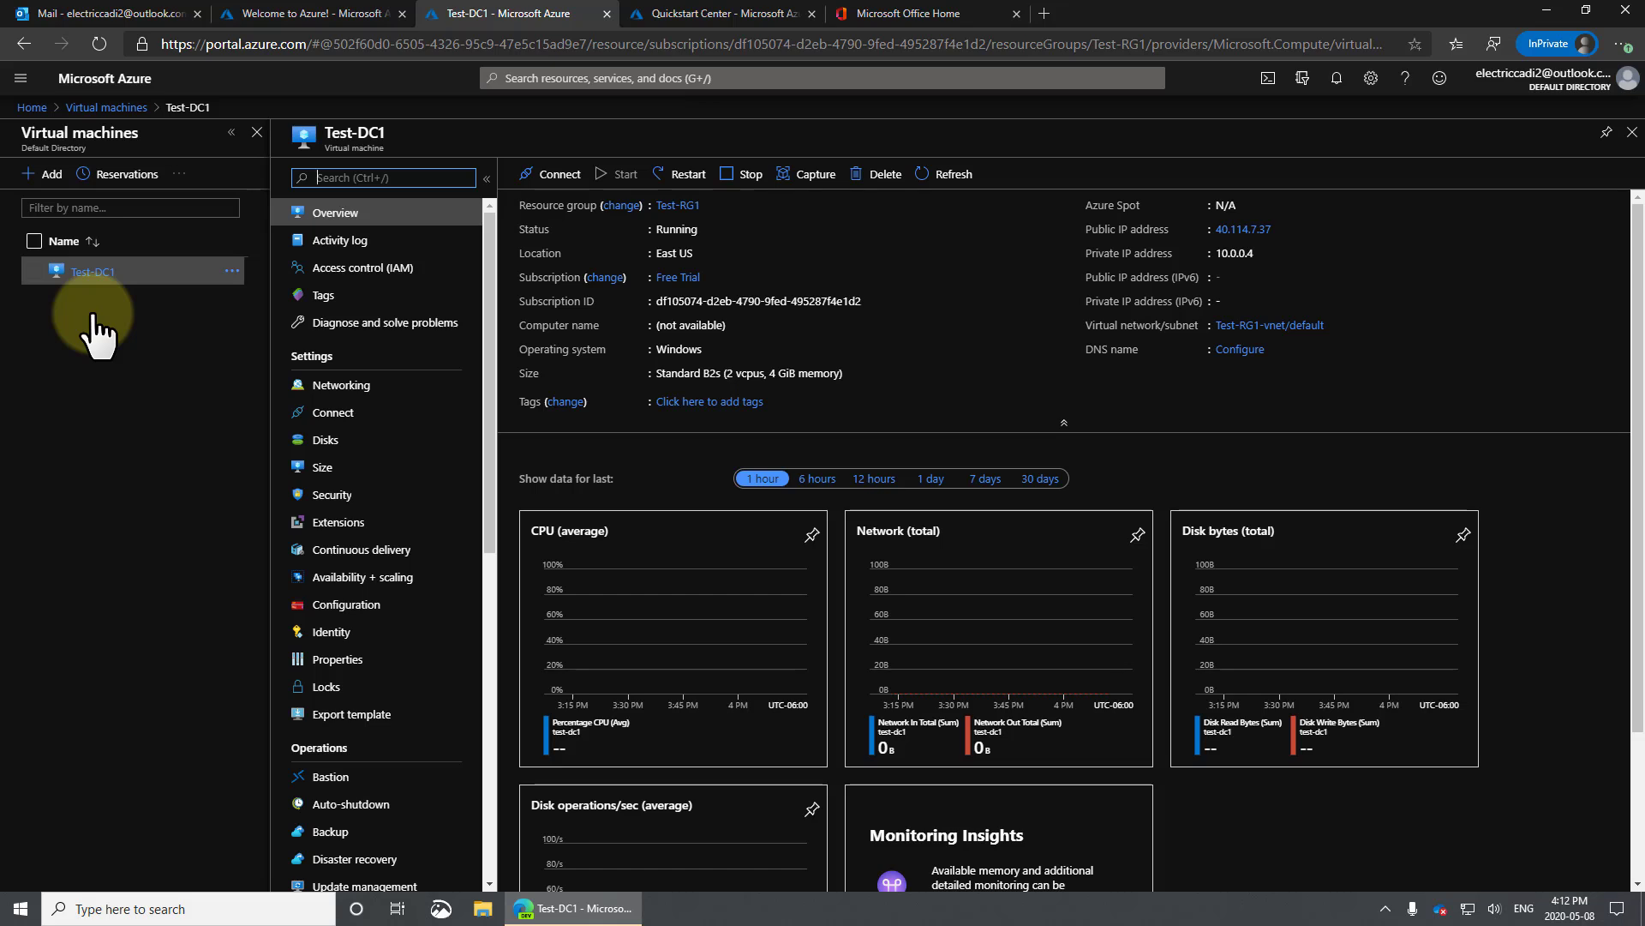
Download Test-DC1's RDP file for public IP 40.114.7.37 on port 3389.
click(557, 174)
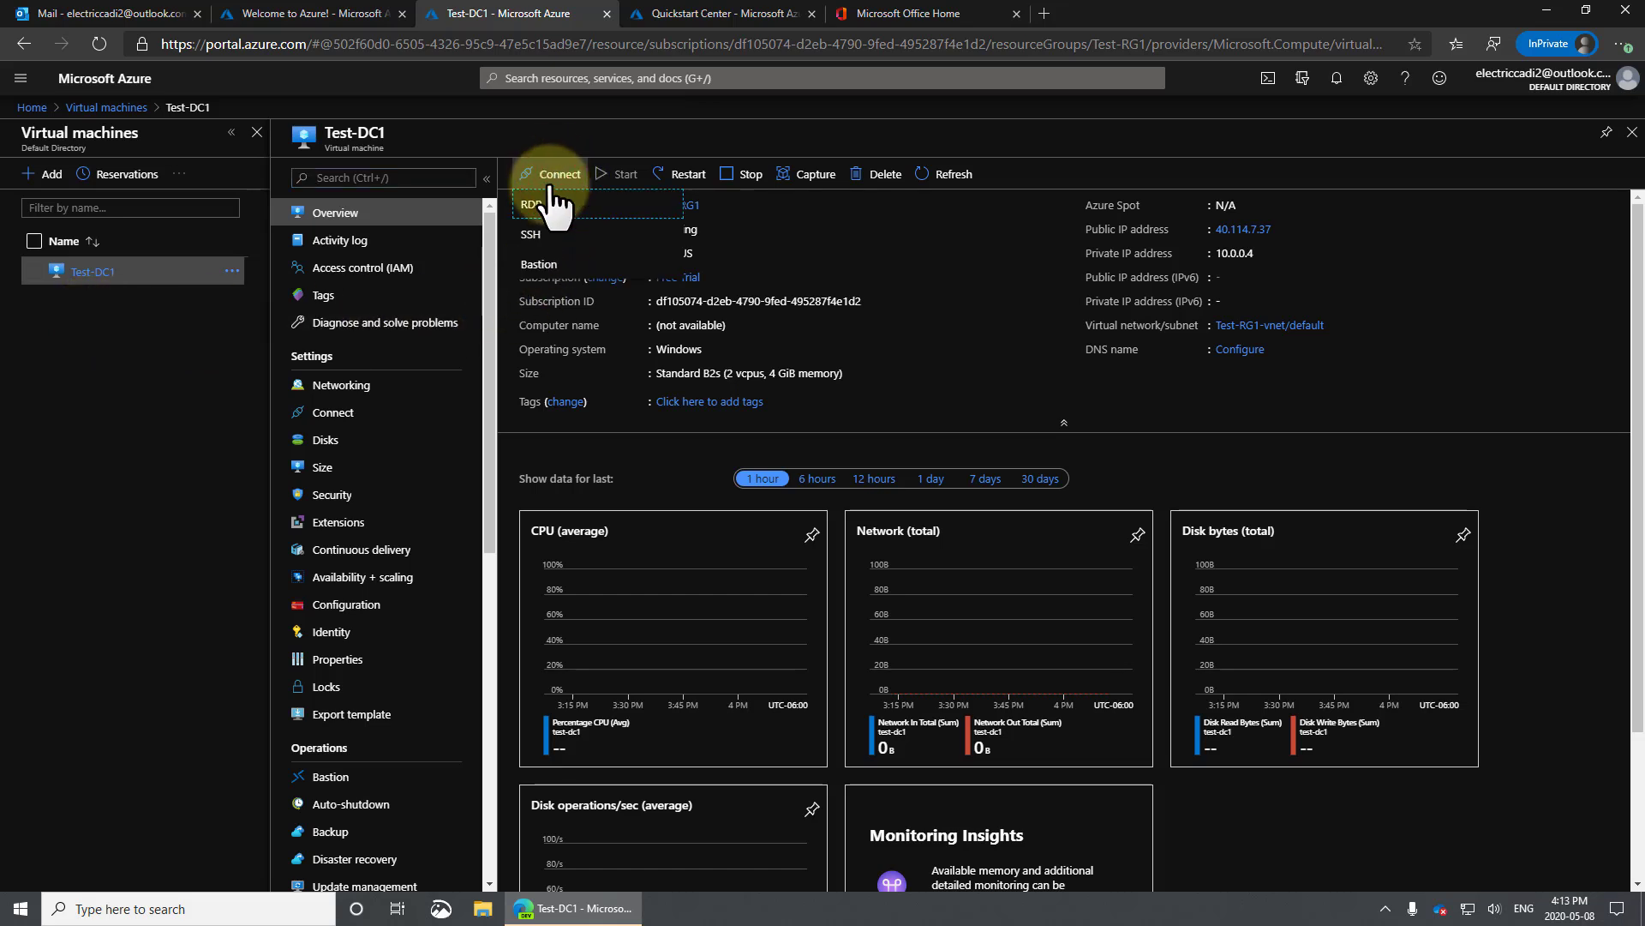
click(535, 220)
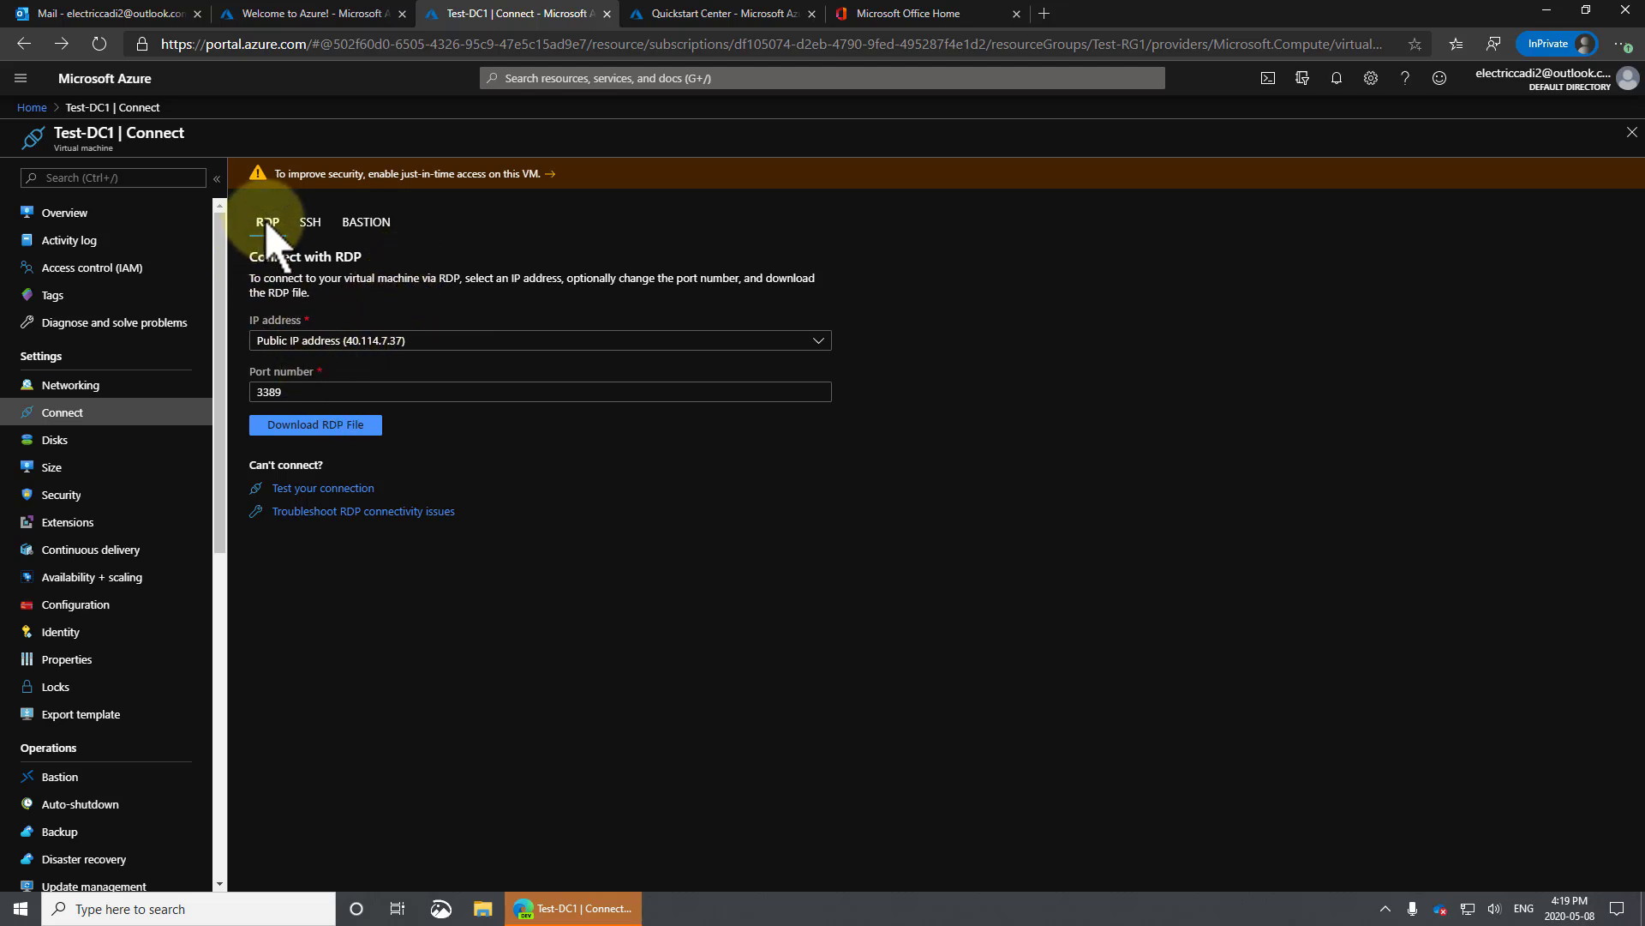
click(306, 426)
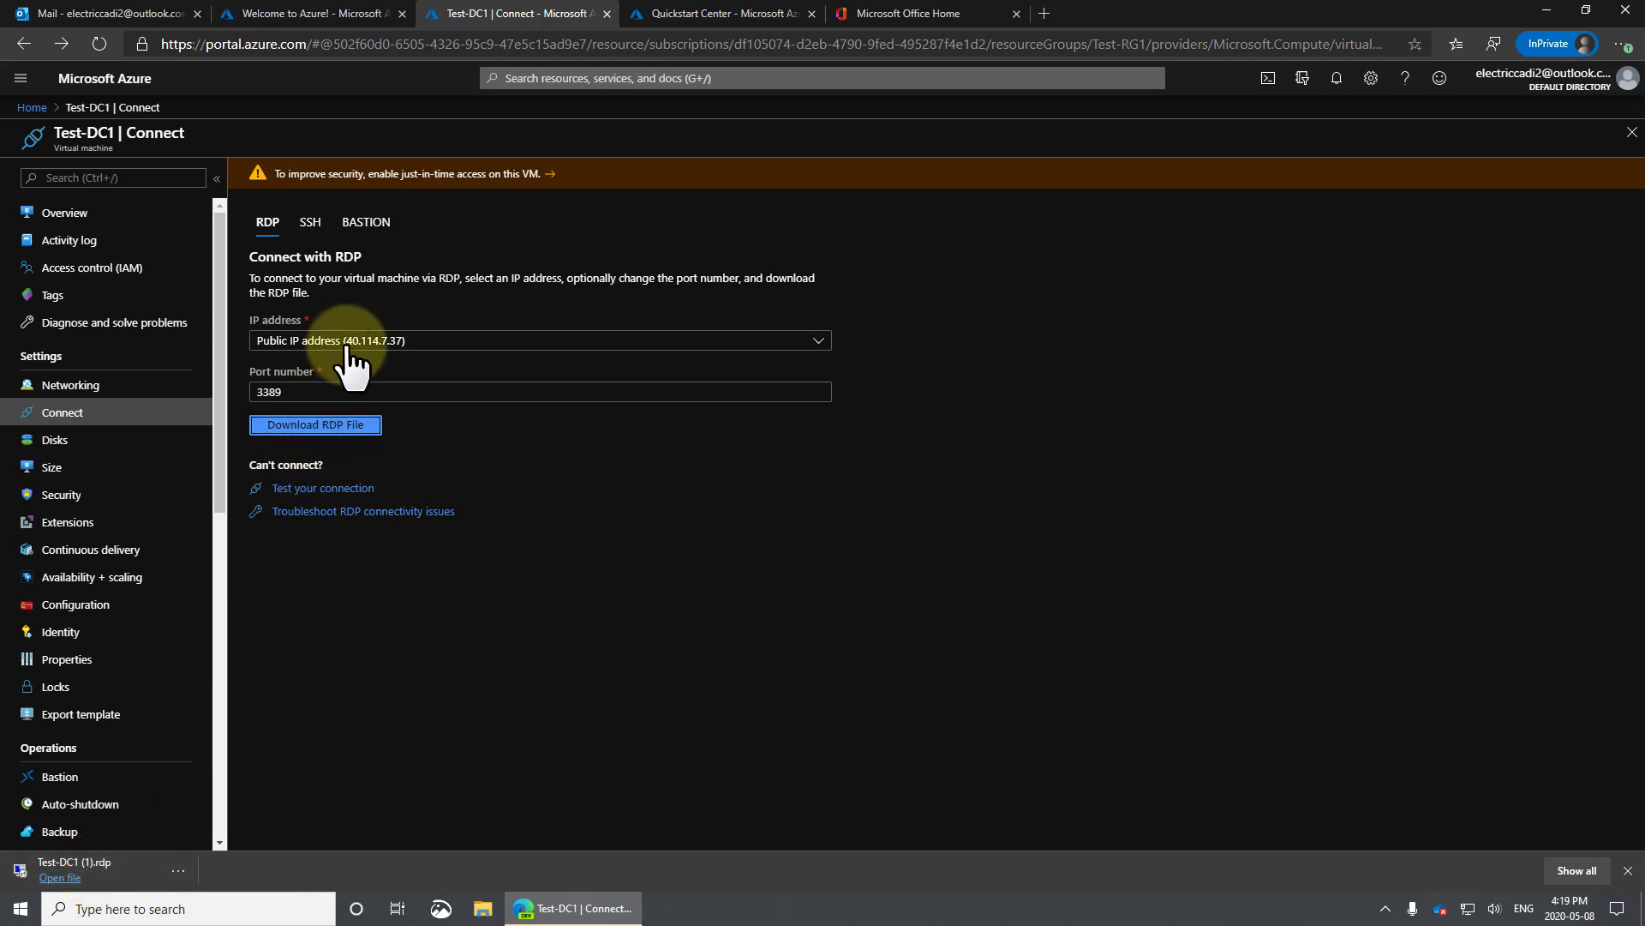
Launch the downloaded RDP file and connect, suppressing the unknown-publisher warning.
click(109, 868)
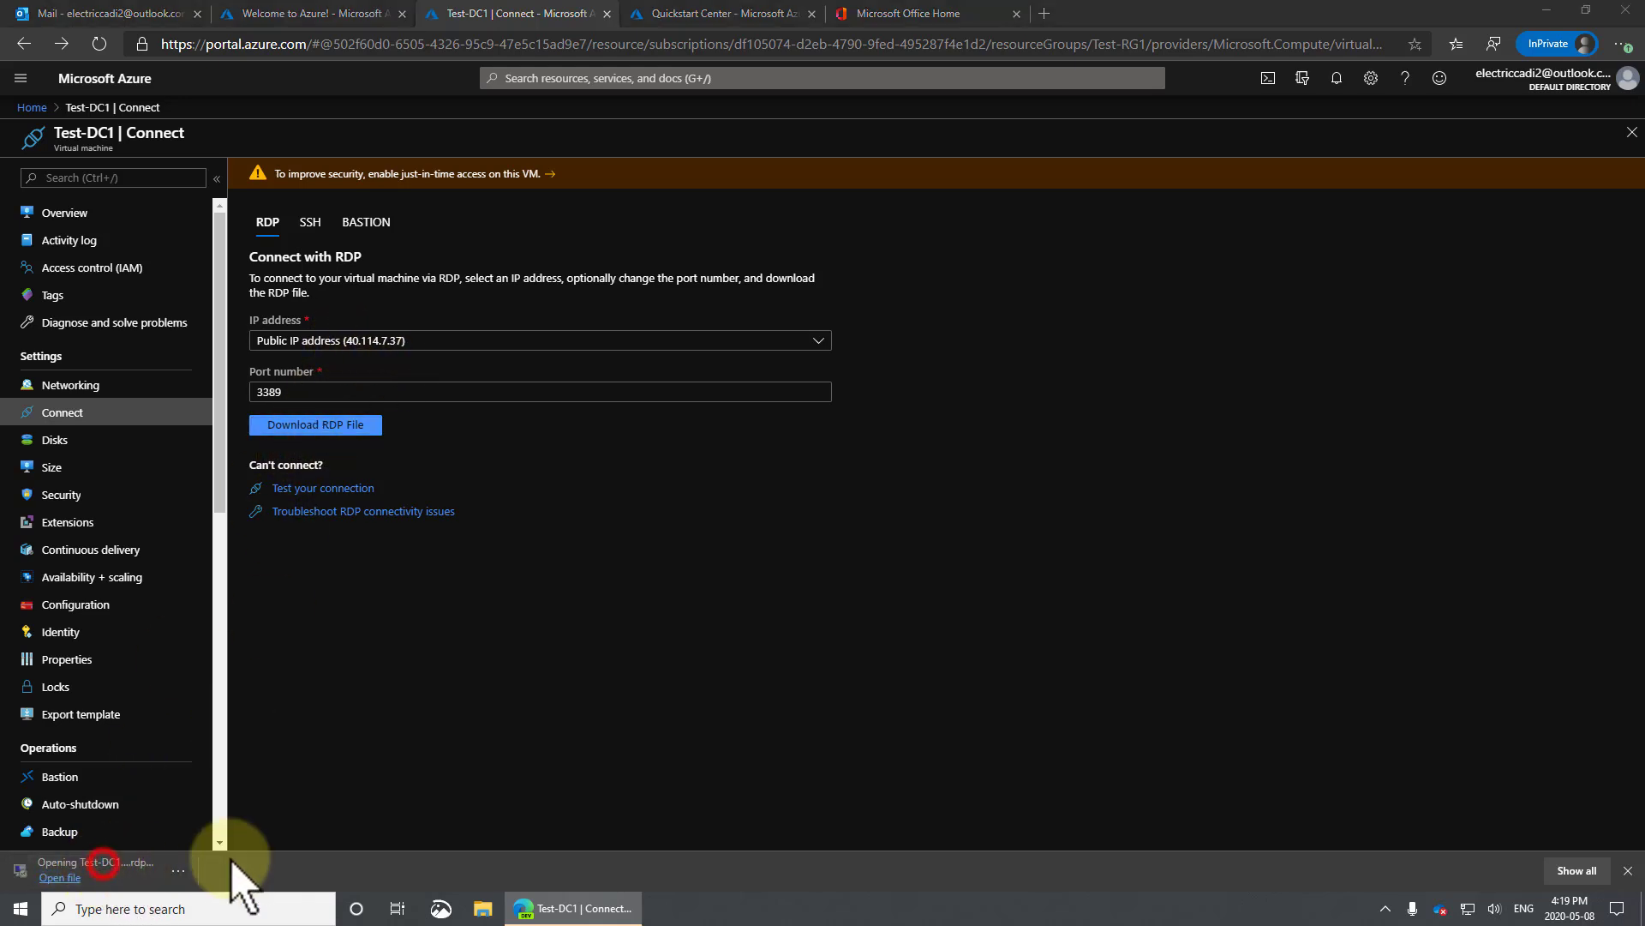
click(660, 517)
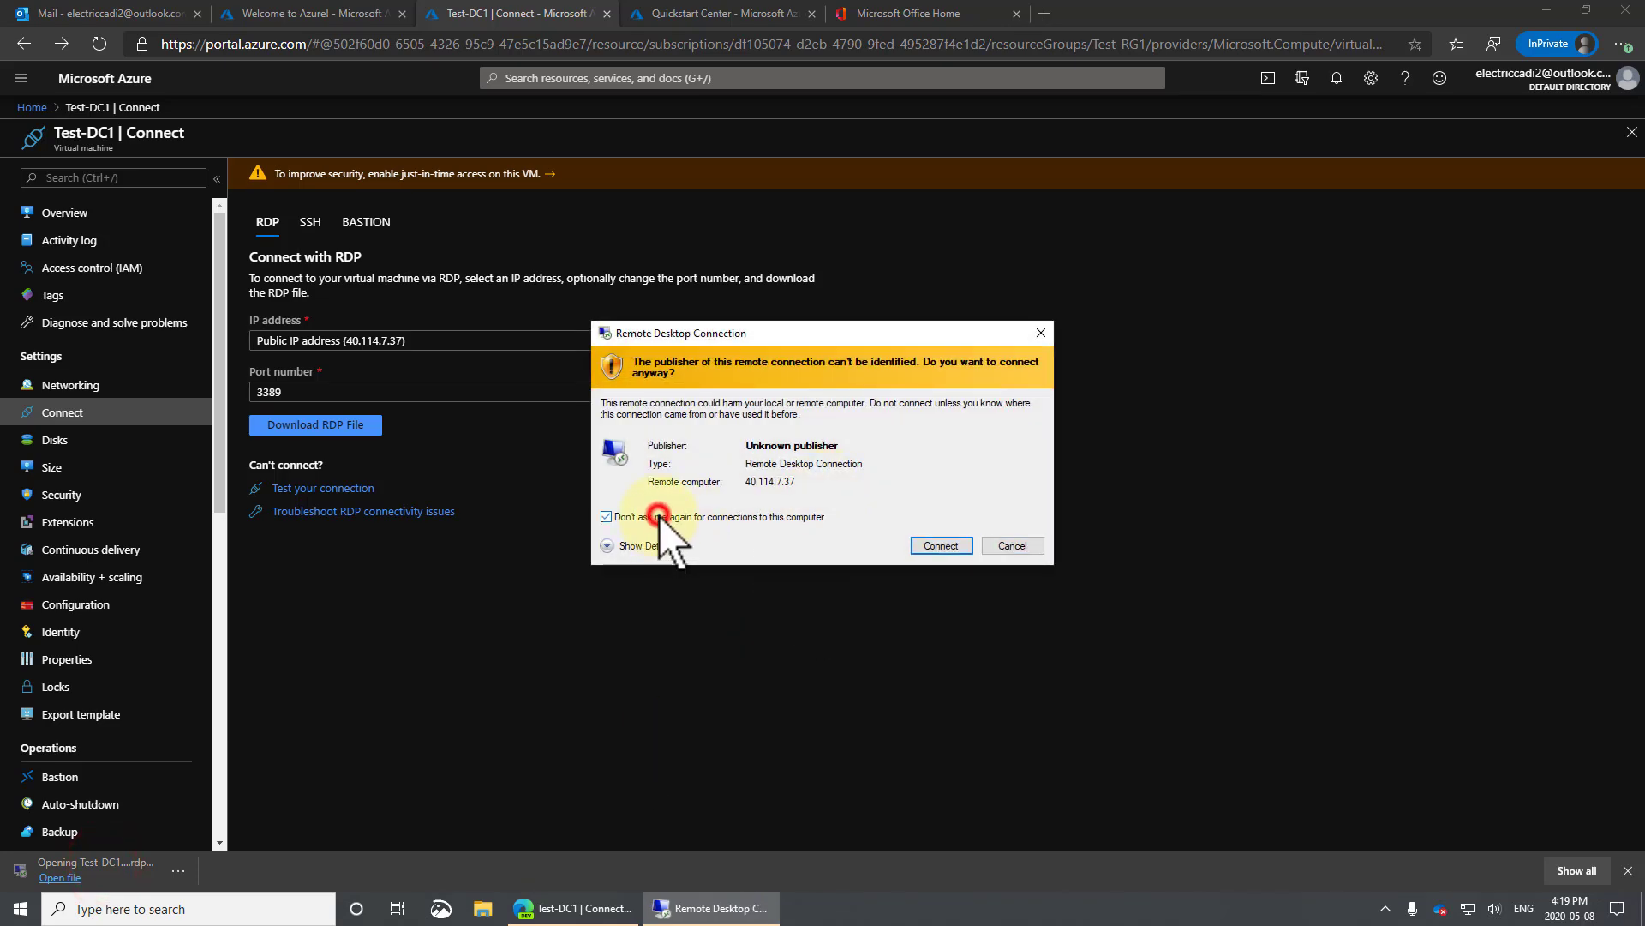
click(940, 545)
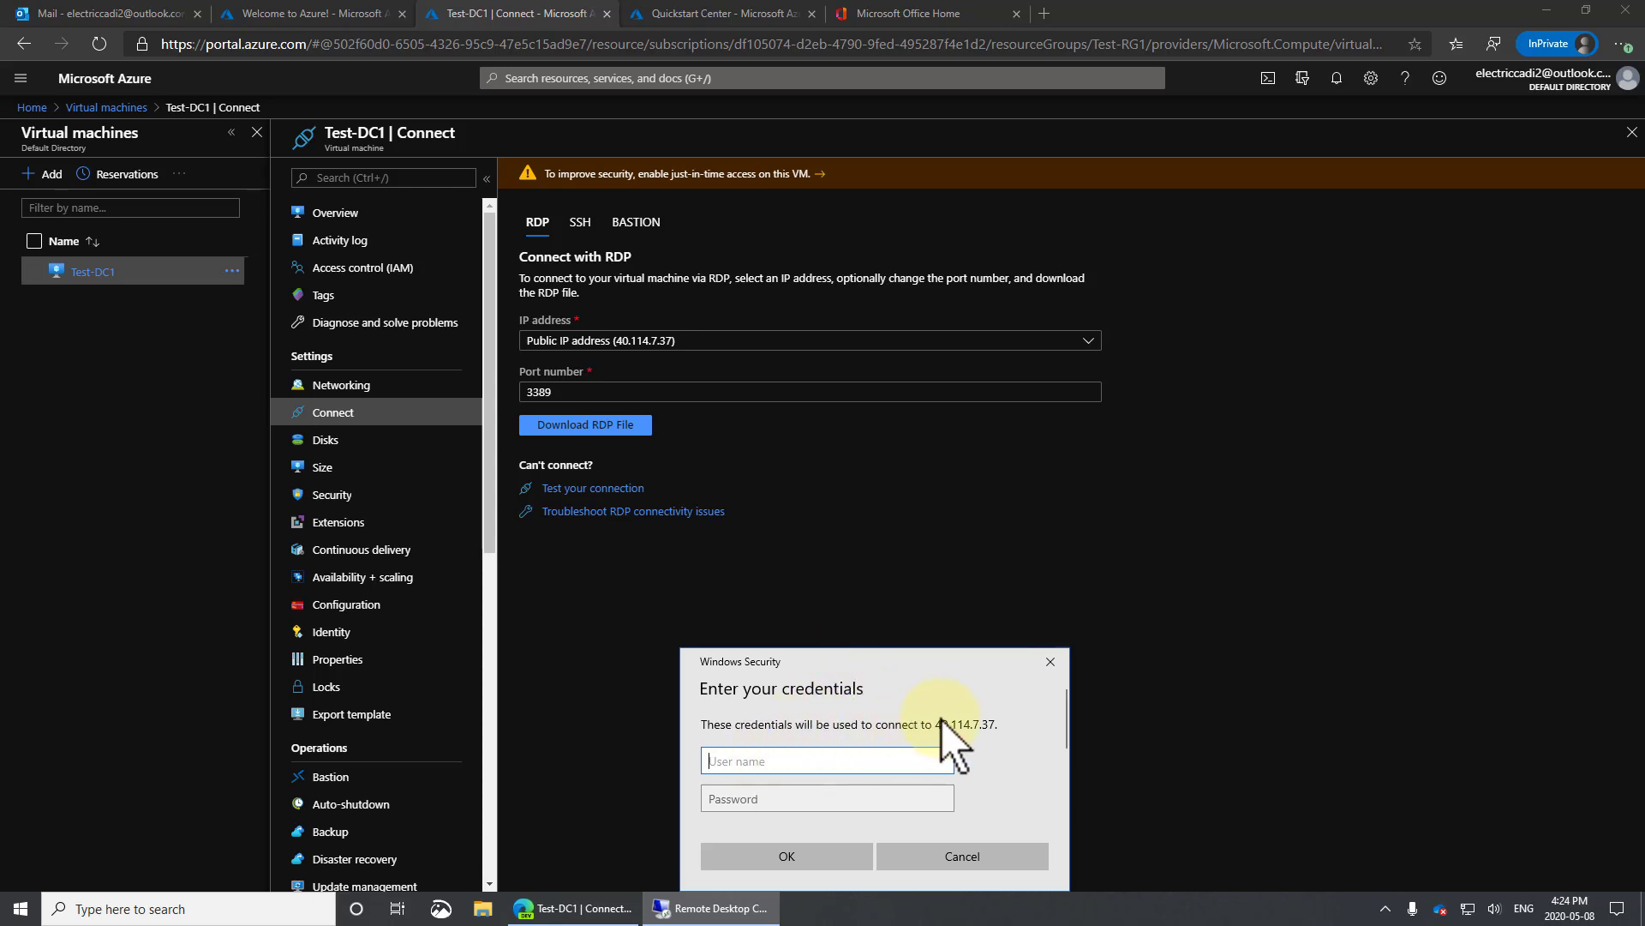
Sign in with the administrator user name and password and accept the server certificate.
click(985, 725)
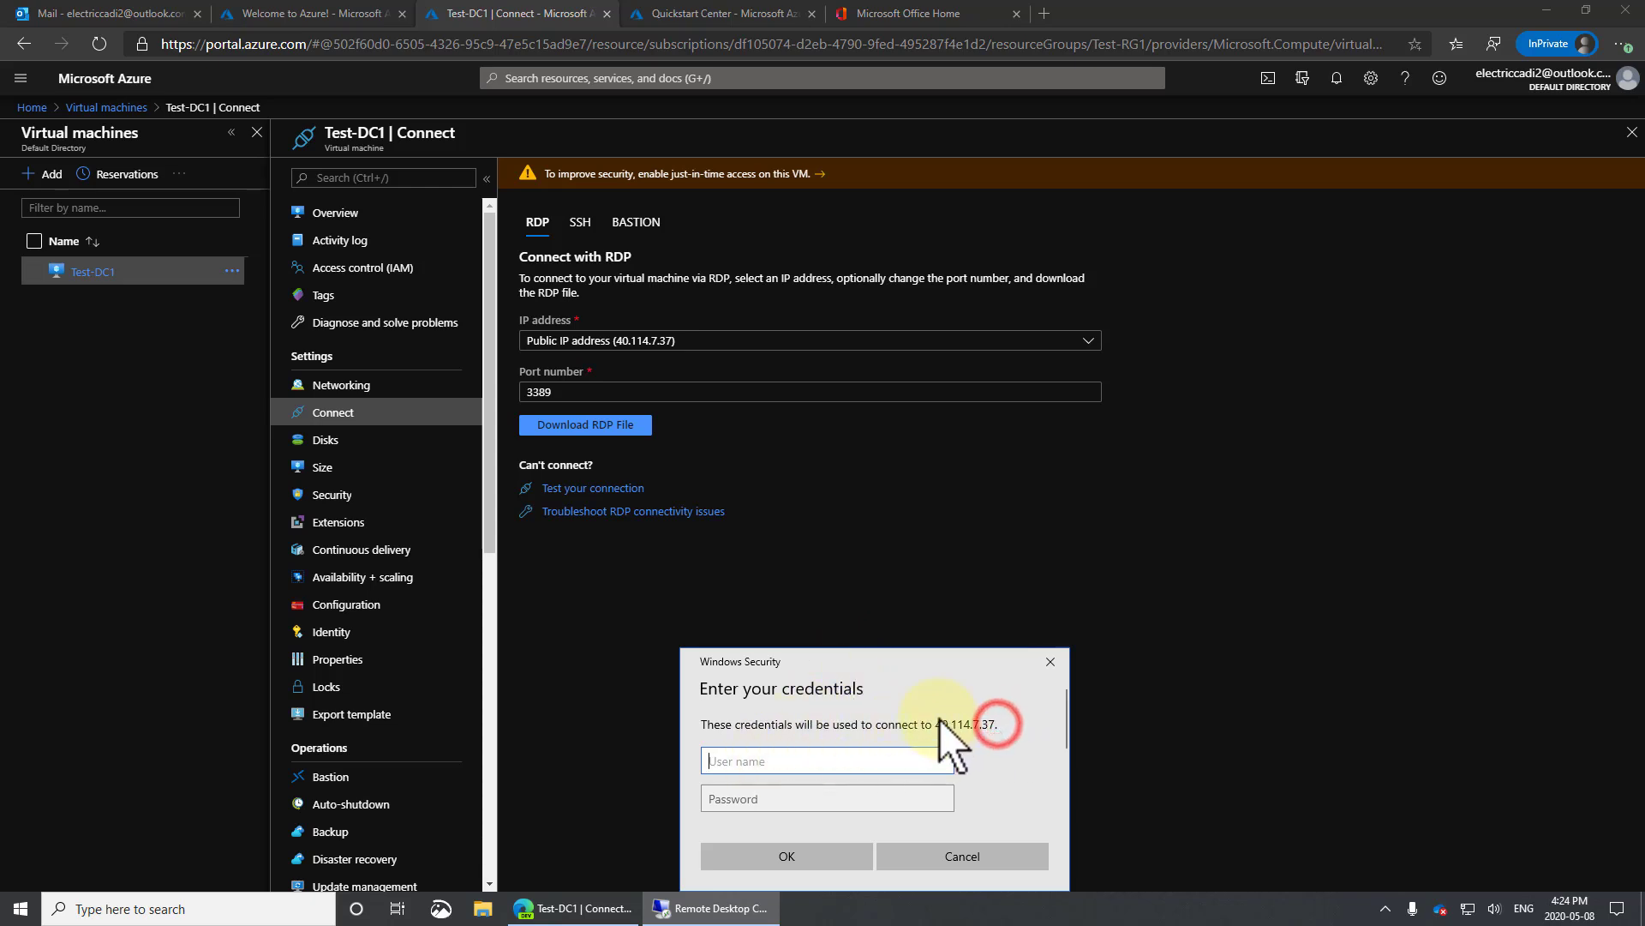
click(786, 761)
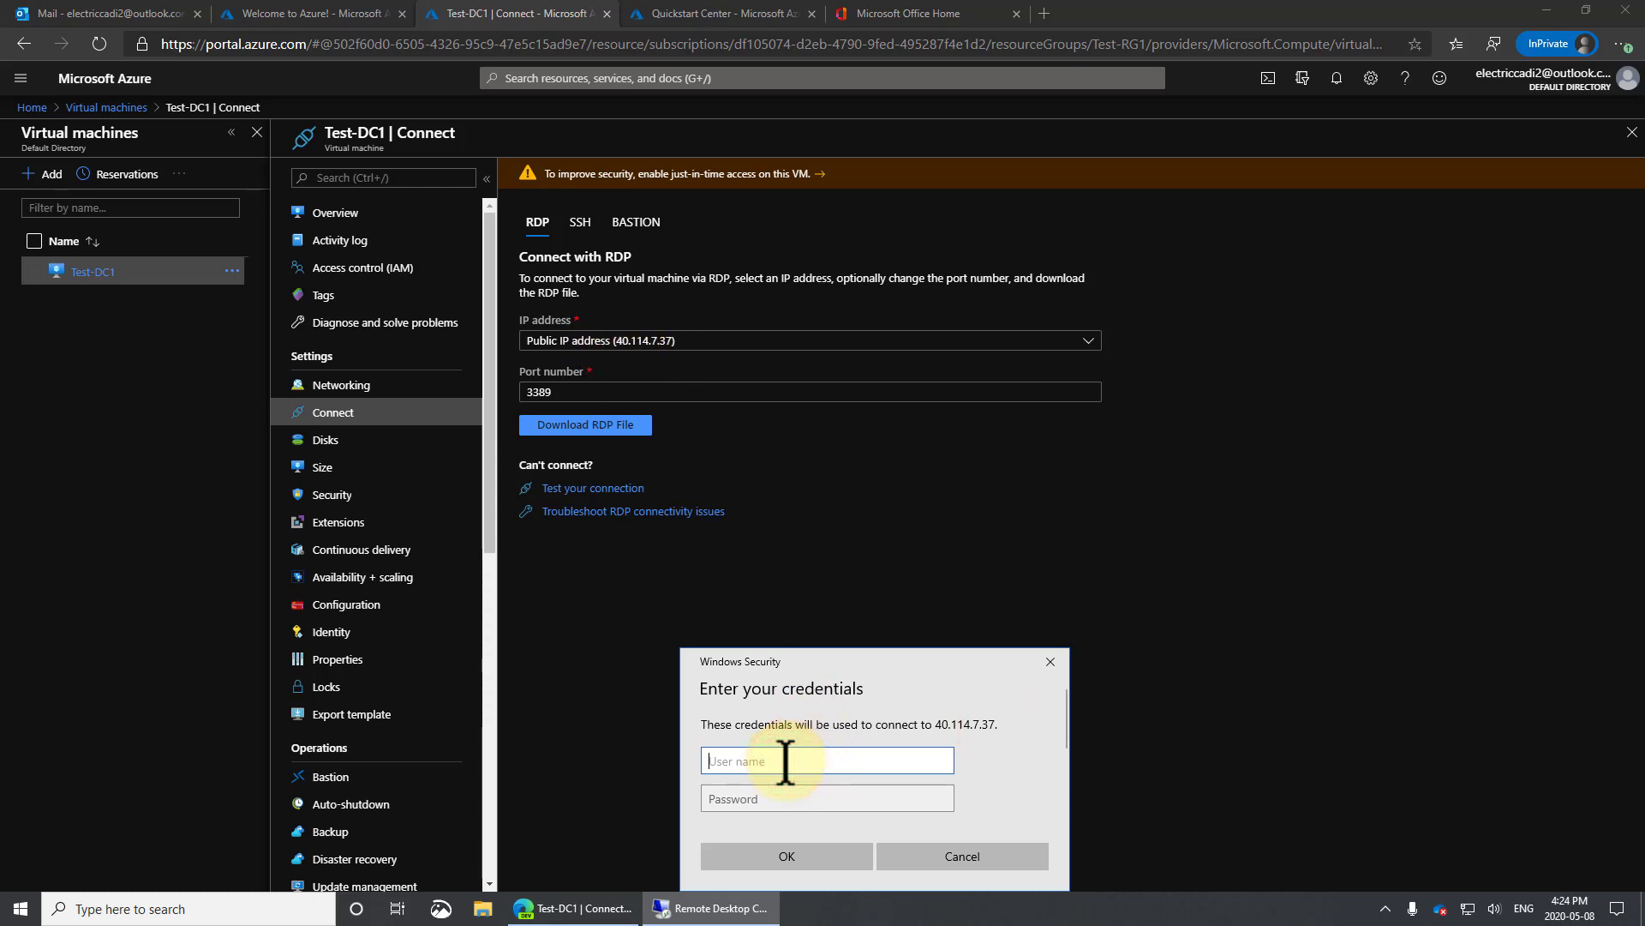
text(testadmin)
key(Tab)
text(P)
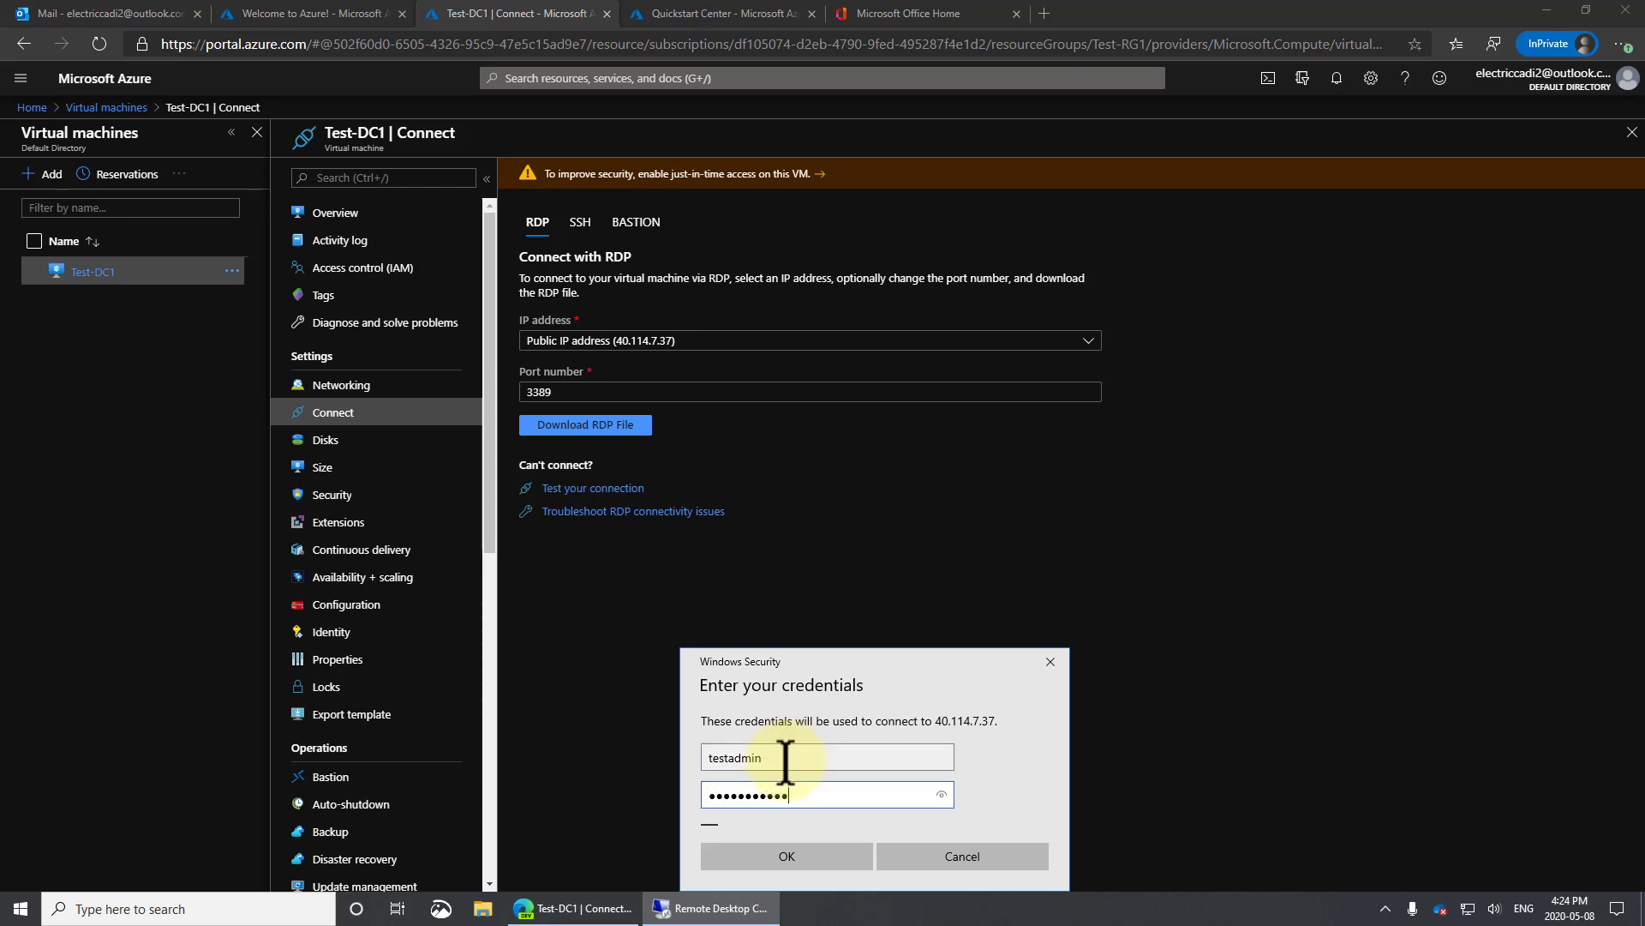
key(Return)
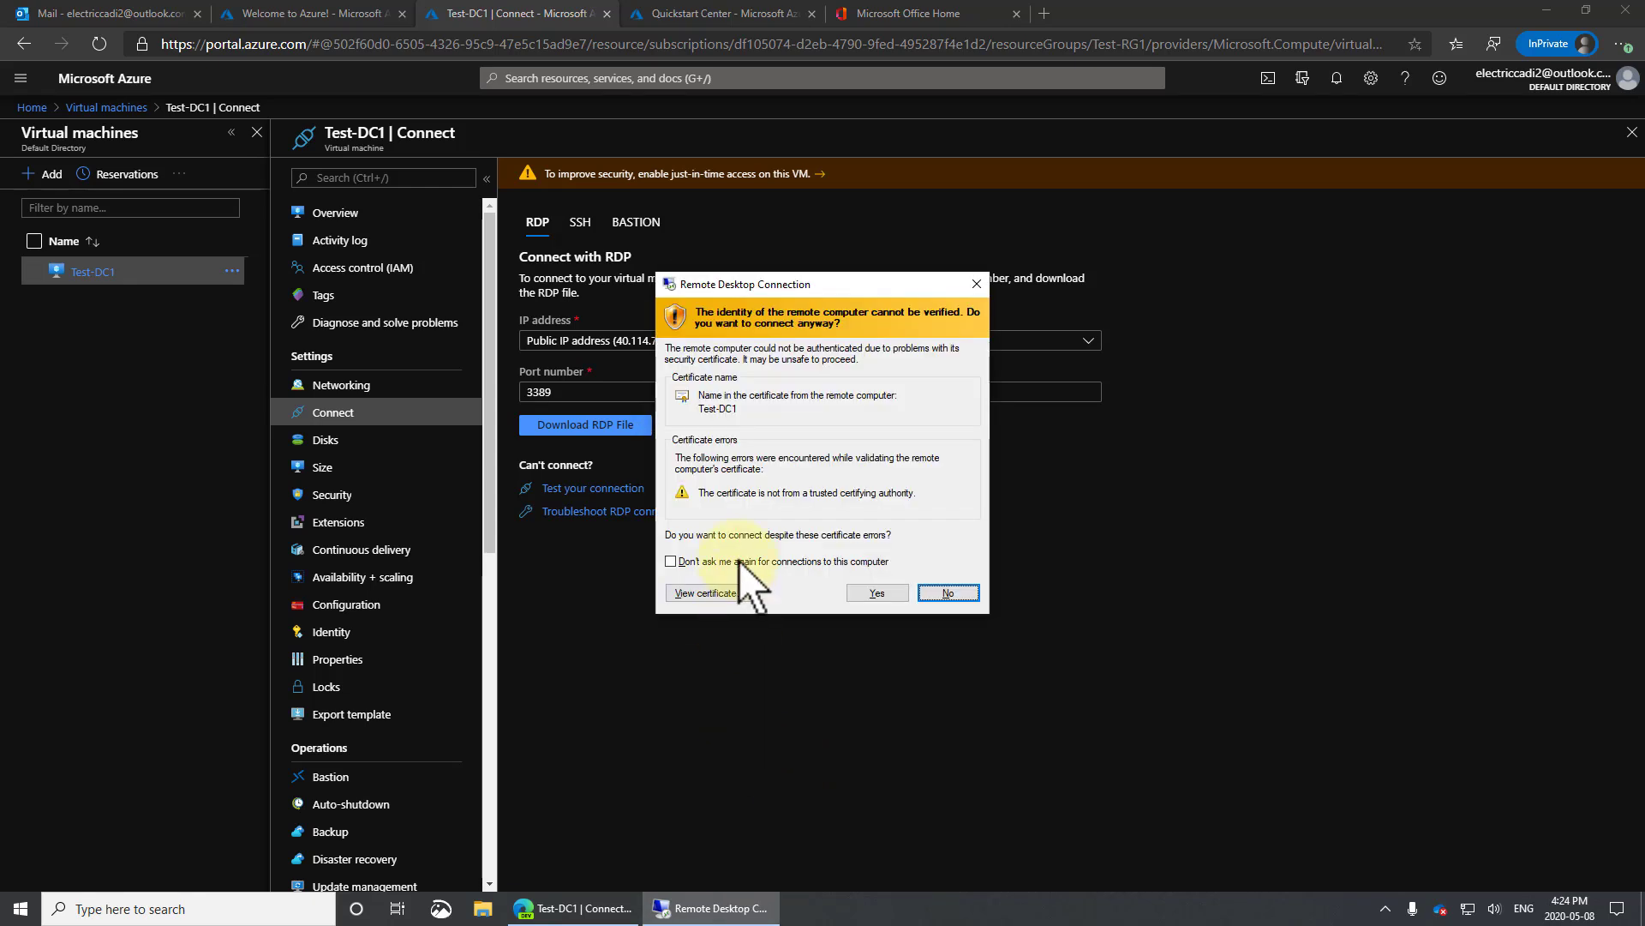
click(736, 560)
click(877, 592)
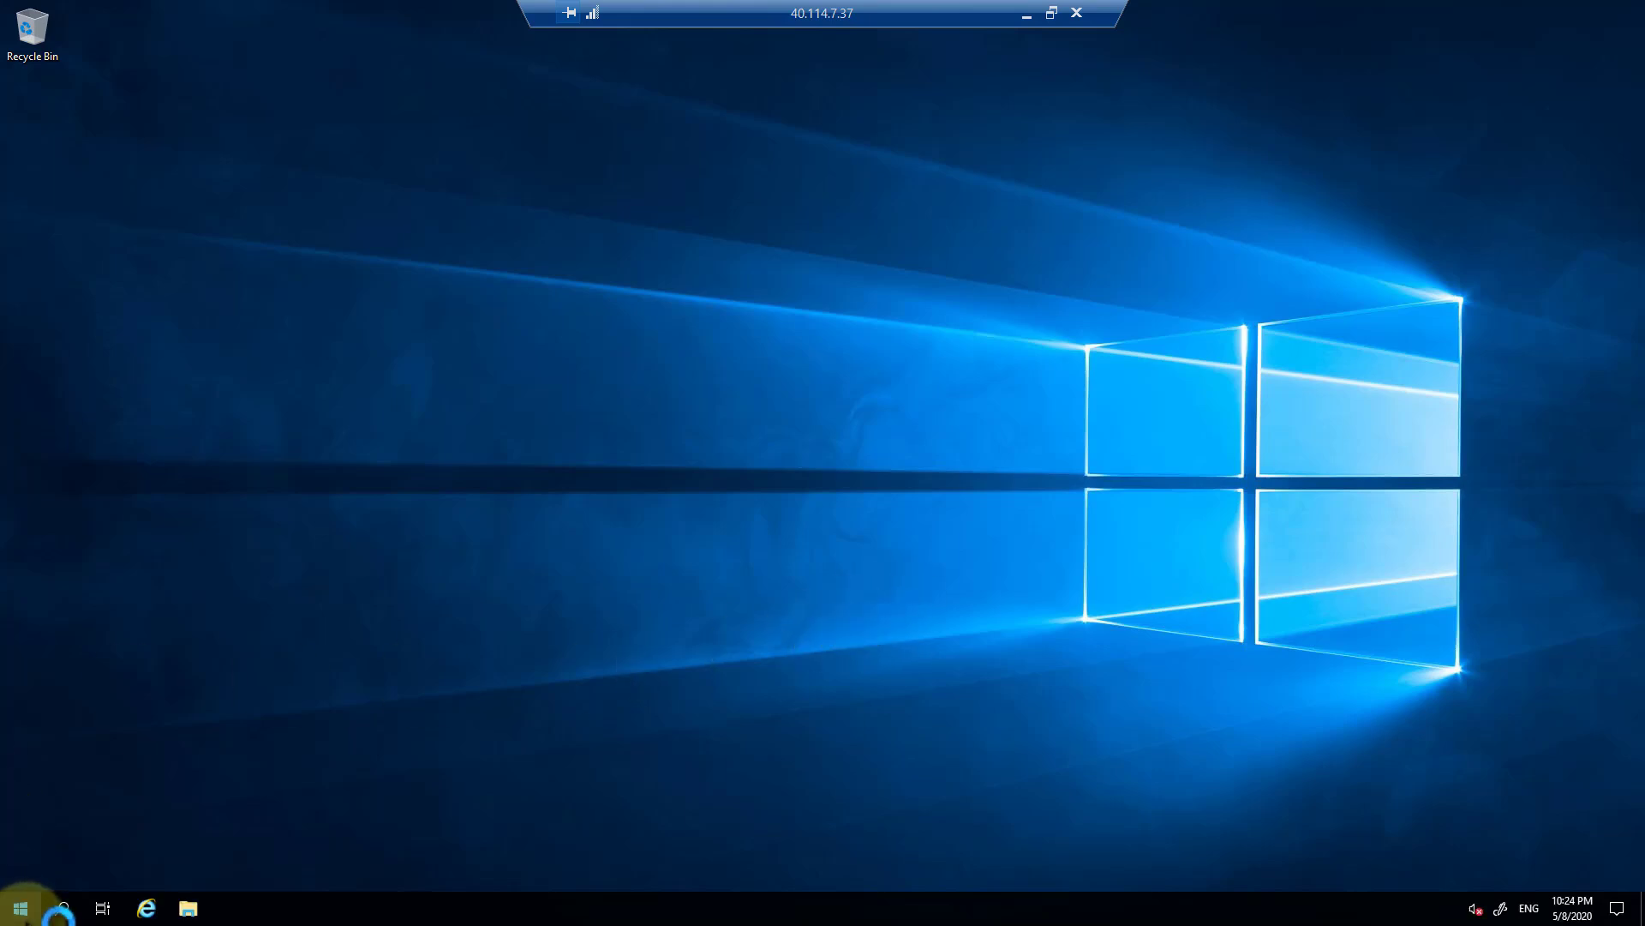
Start installing the pending Windows updates from Update & Security.
click(22, 911)
click(22, 831)
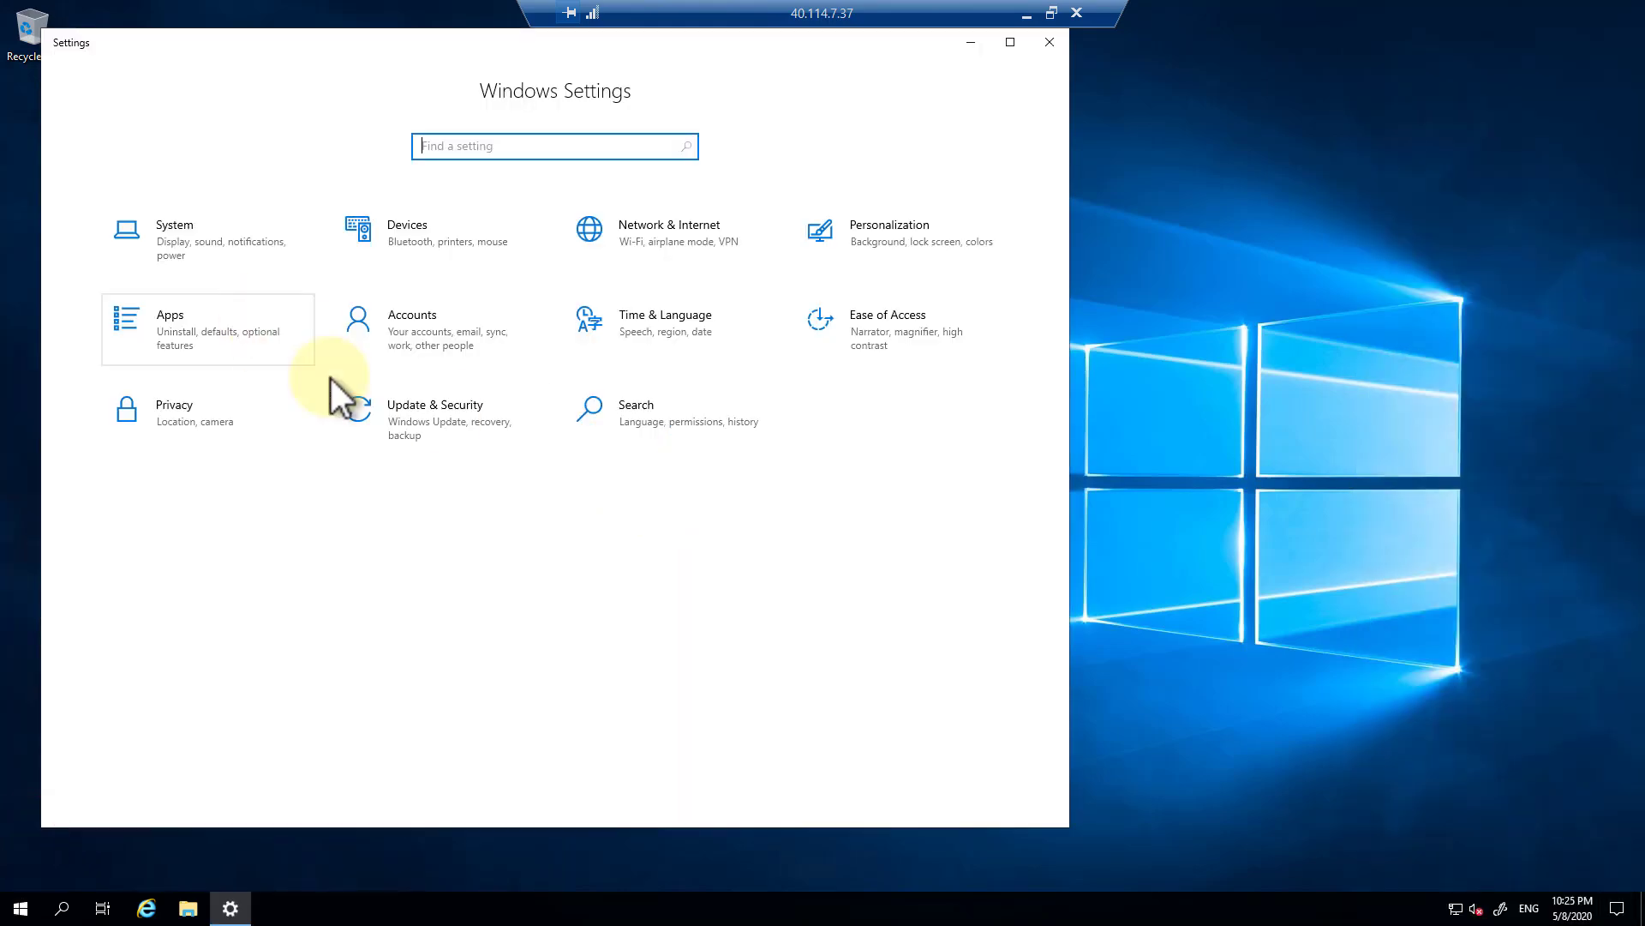
click(454, 424)
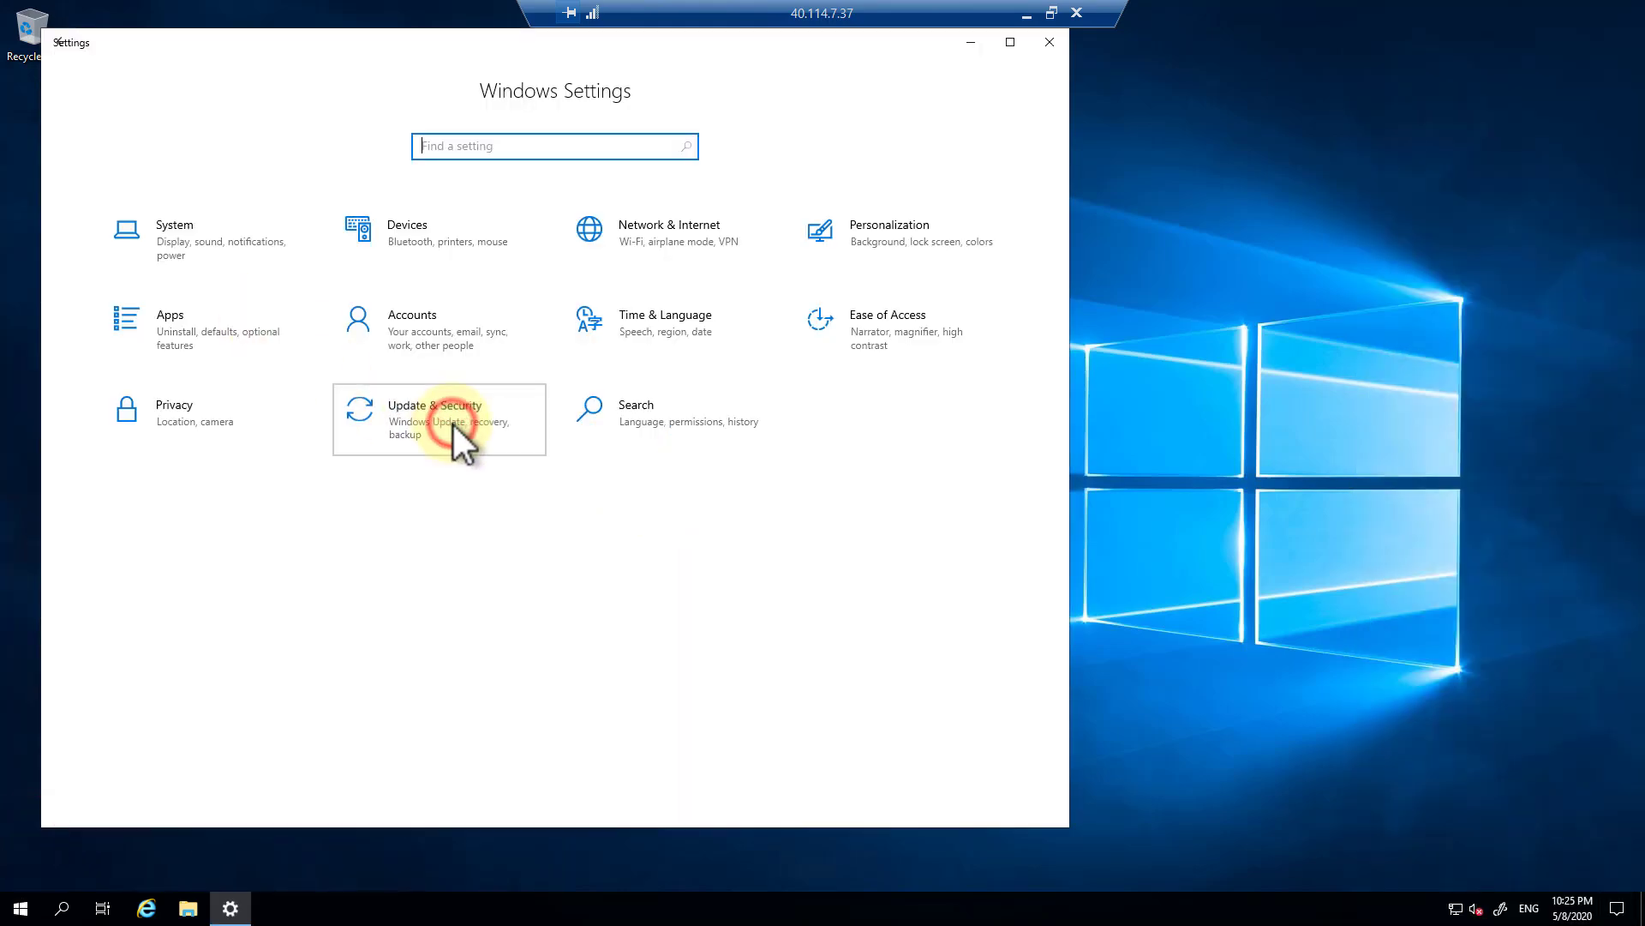
click(389, 590)
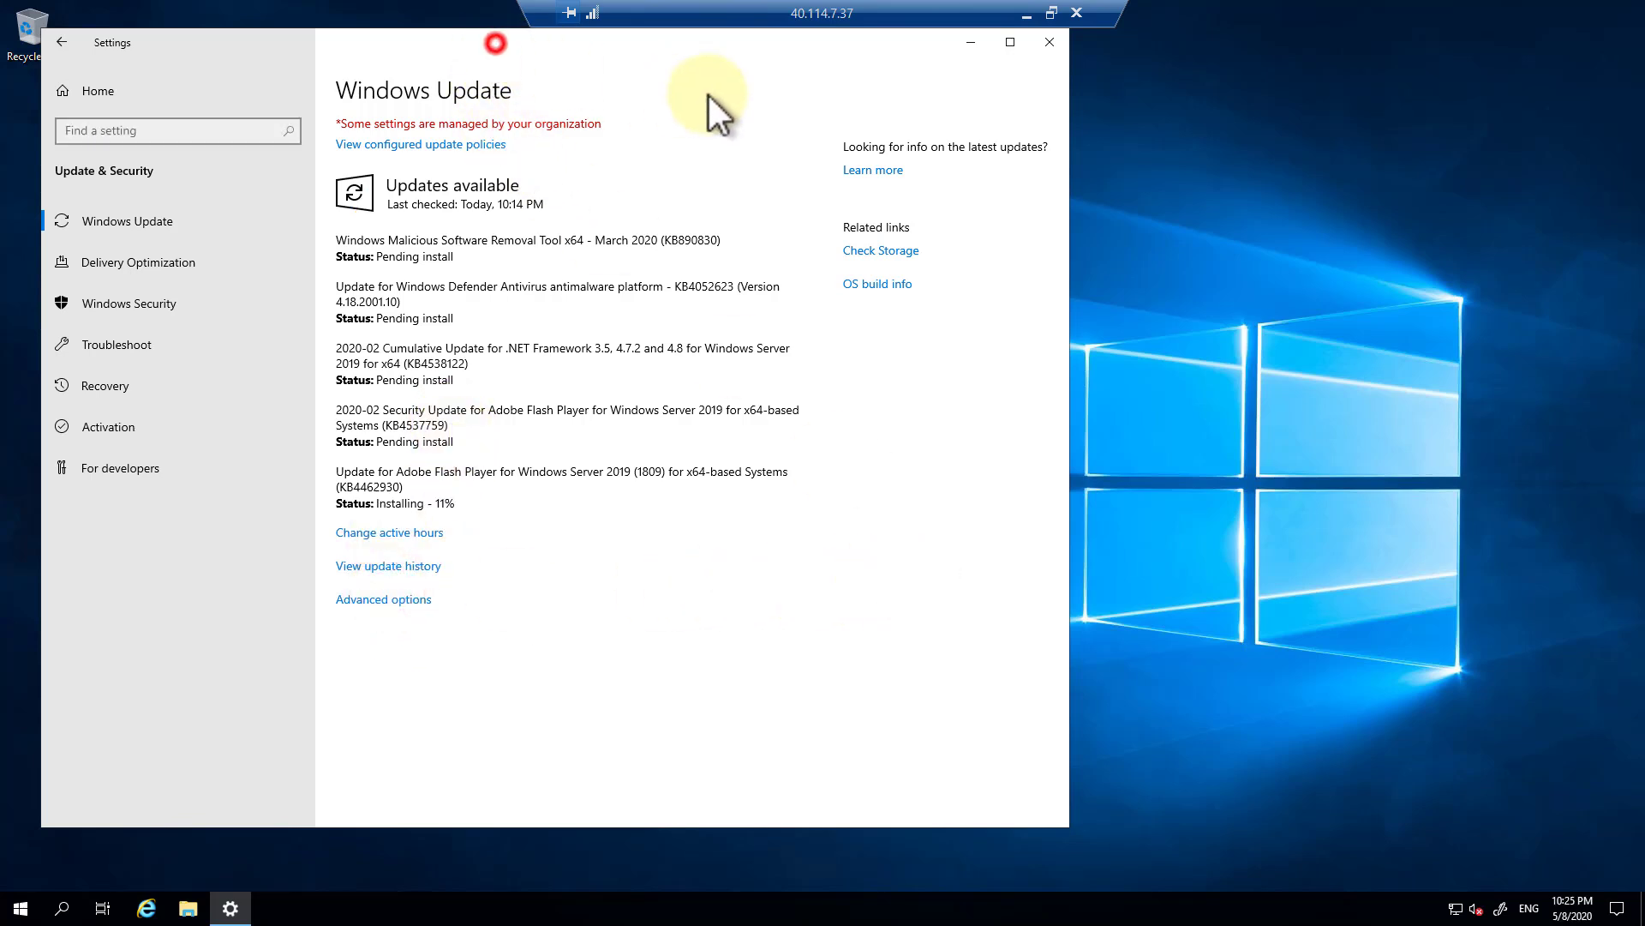
drag(496, 43, 713, 93)
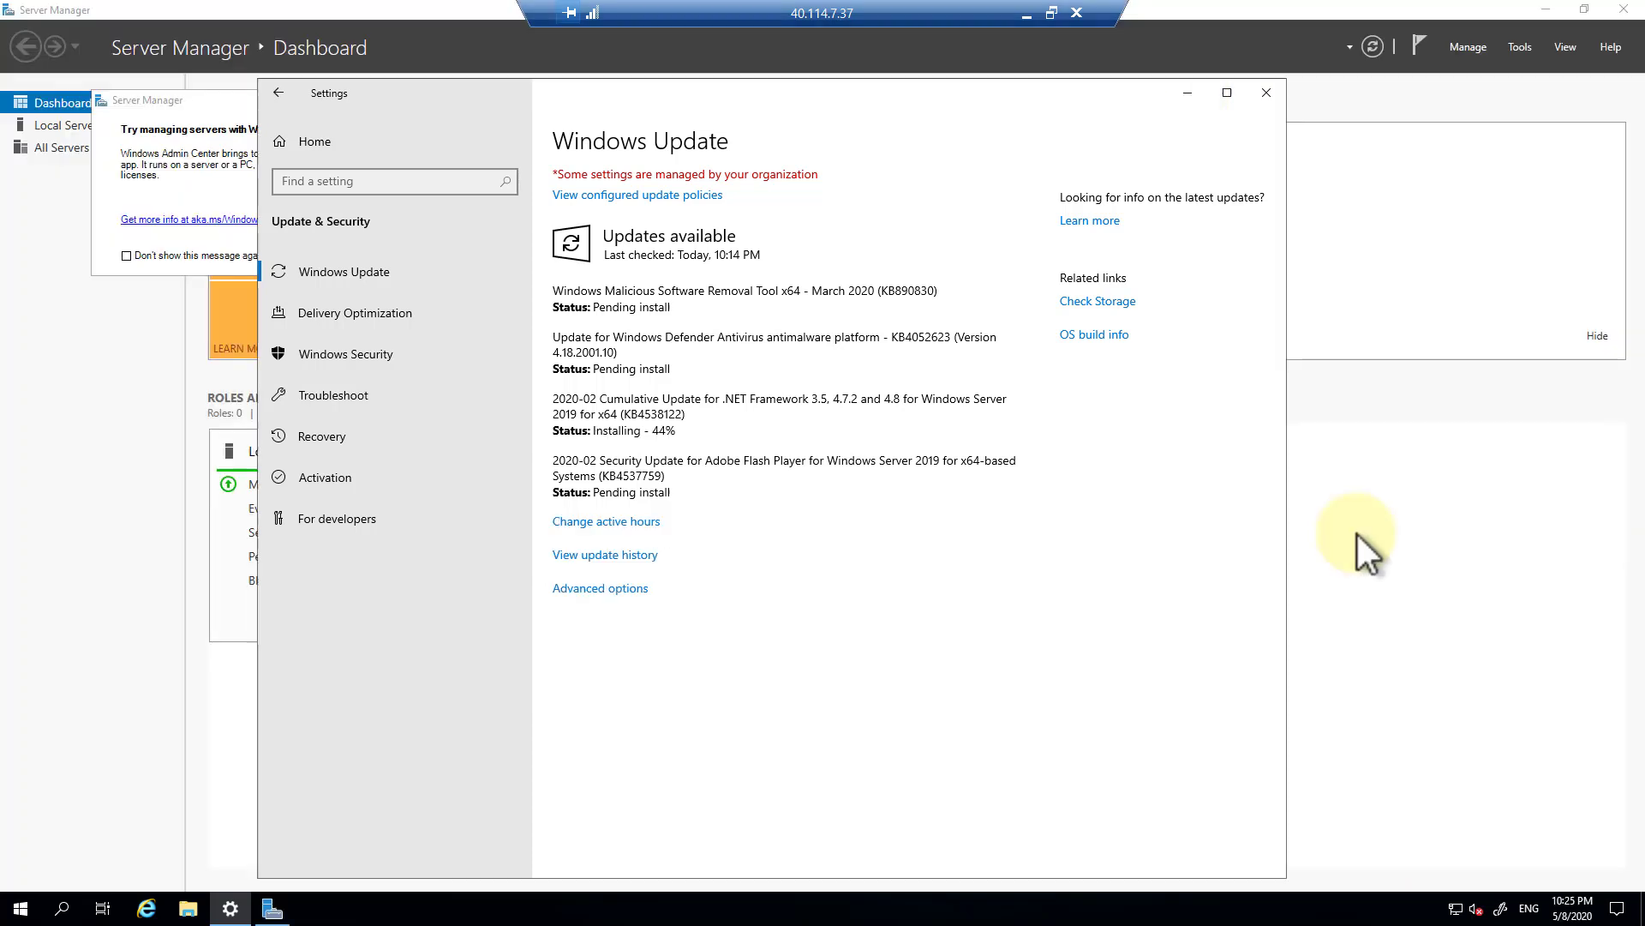
Permanently dismiss the Windows Admin Center pop-up and show Local Server properties.
click(171, 97)
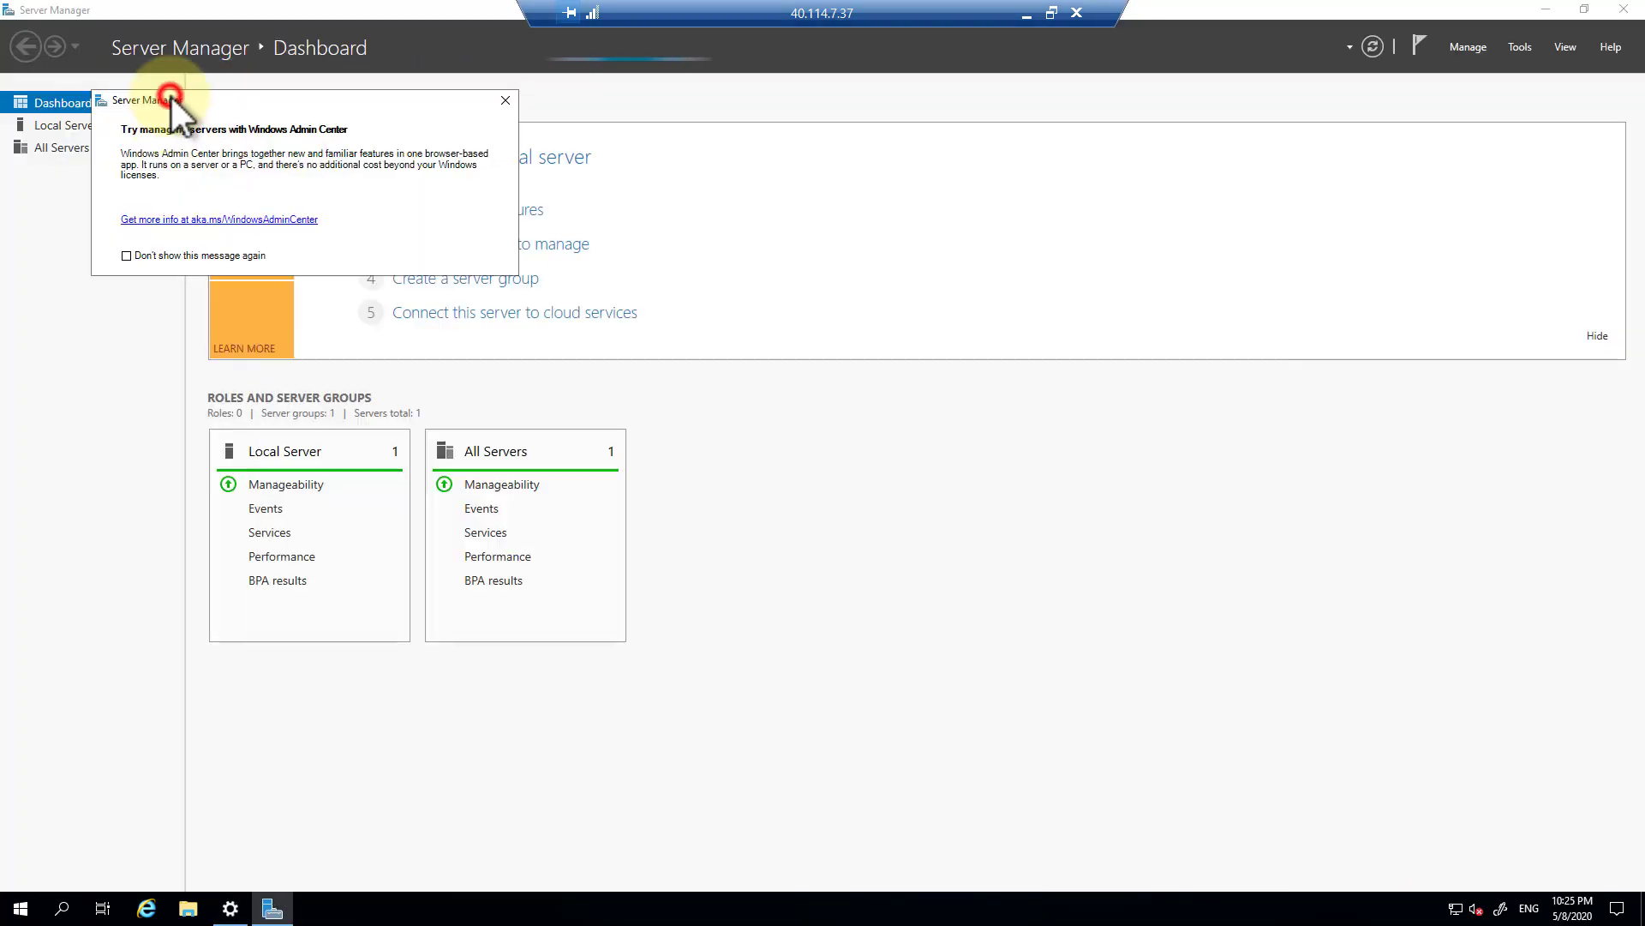
click(127, 256)
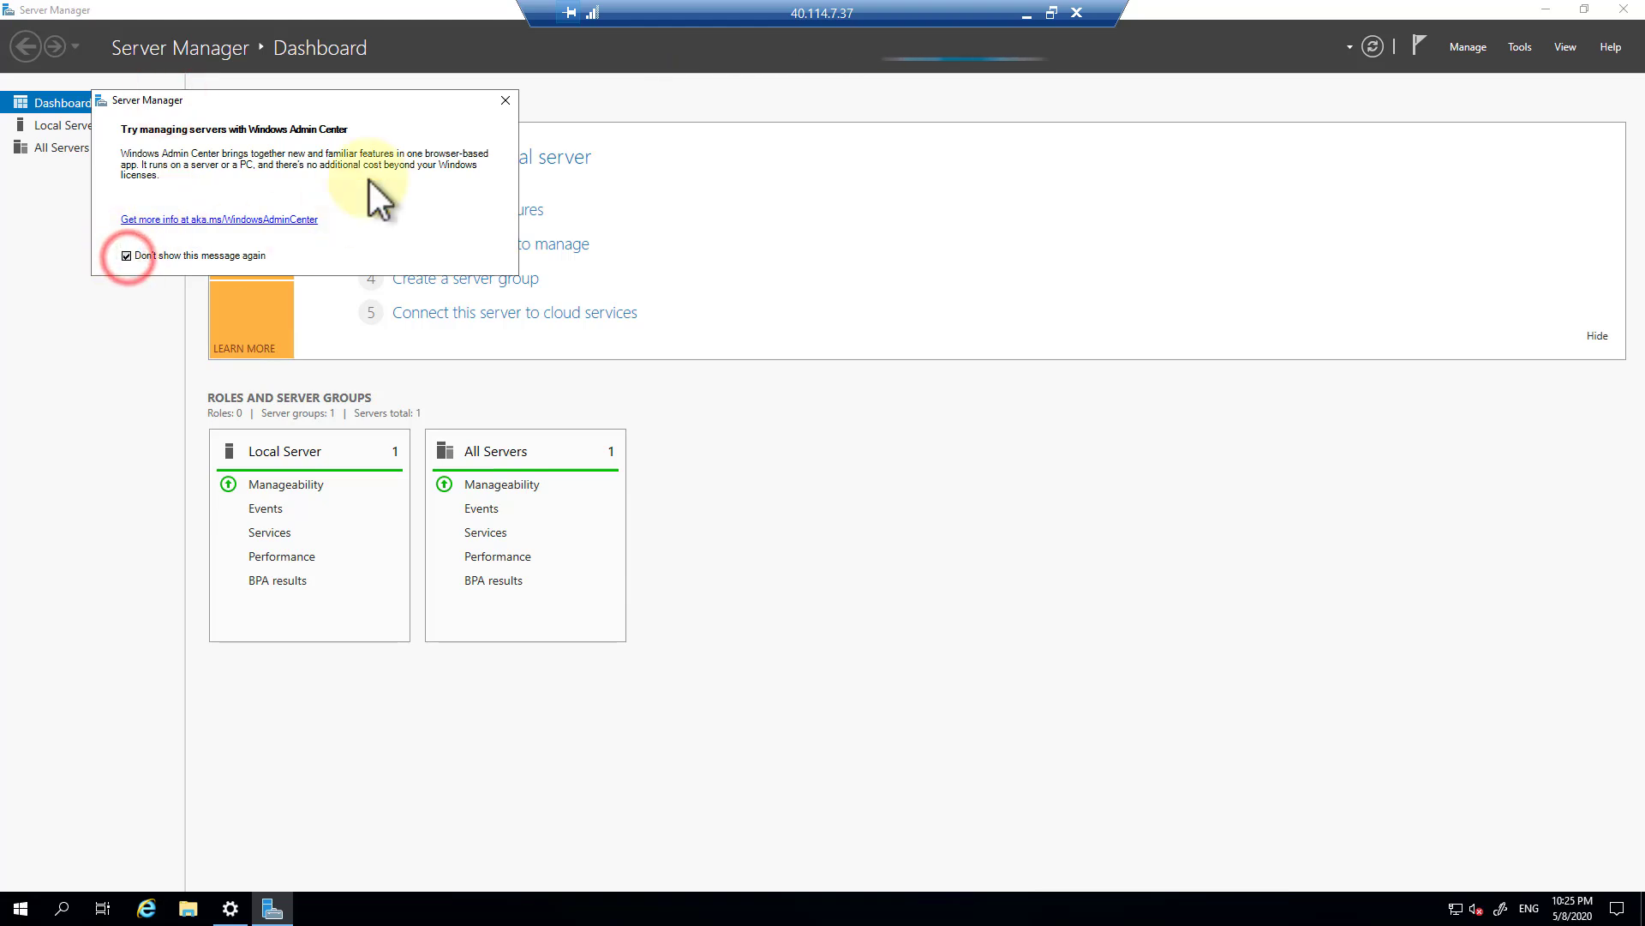
click(510, 102)
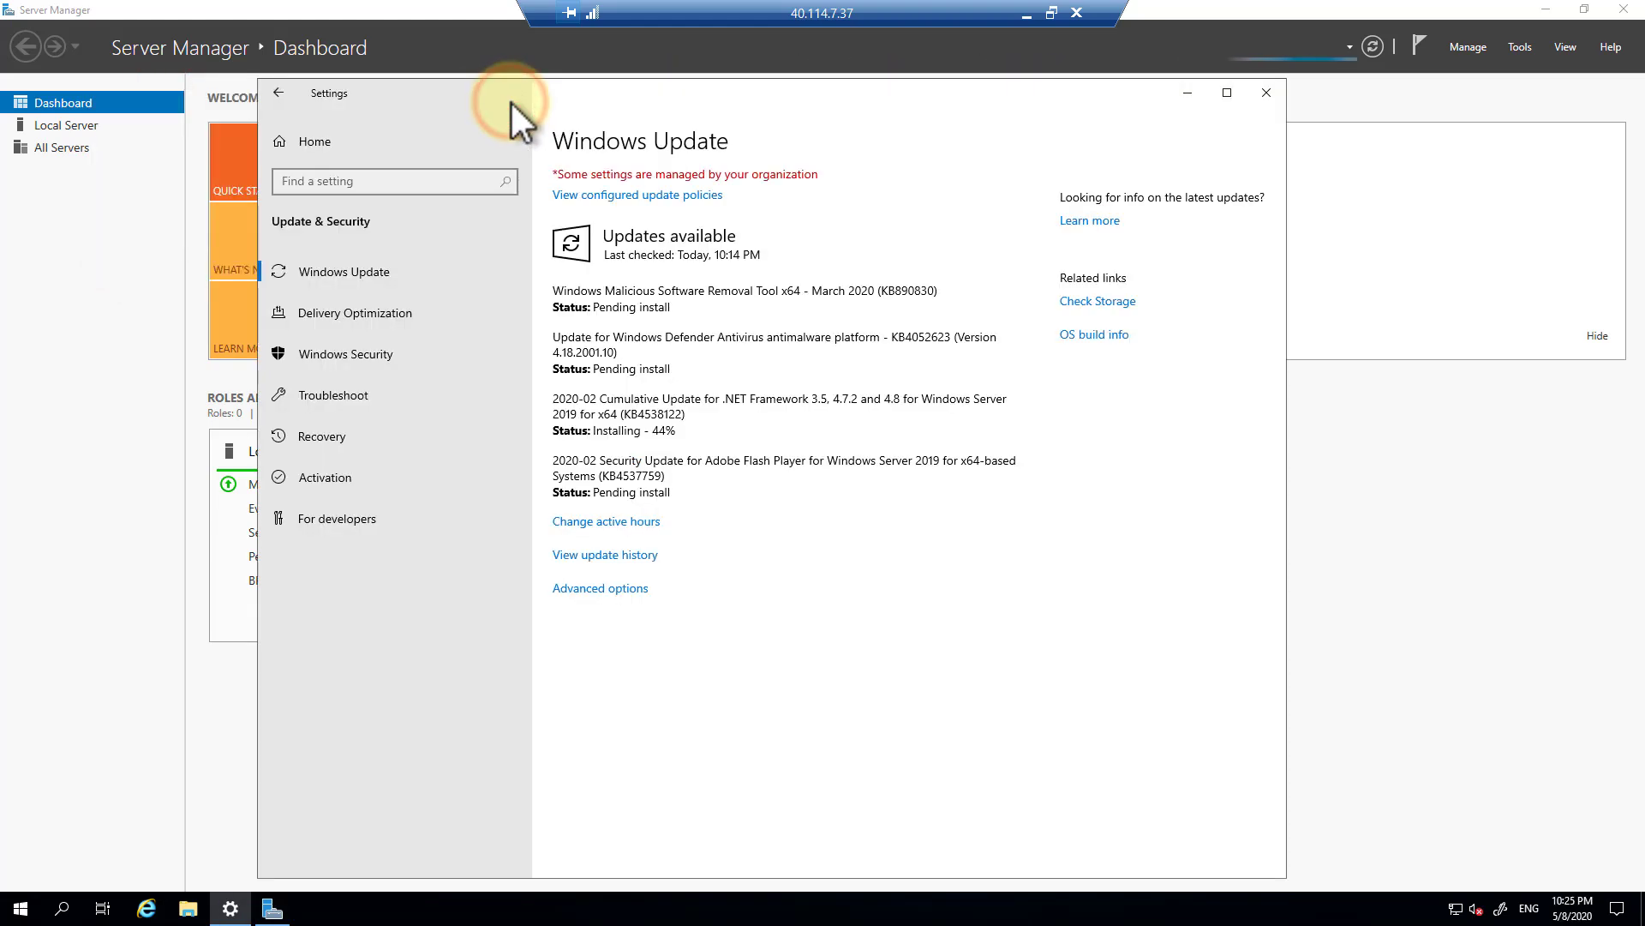
click(76, 127)
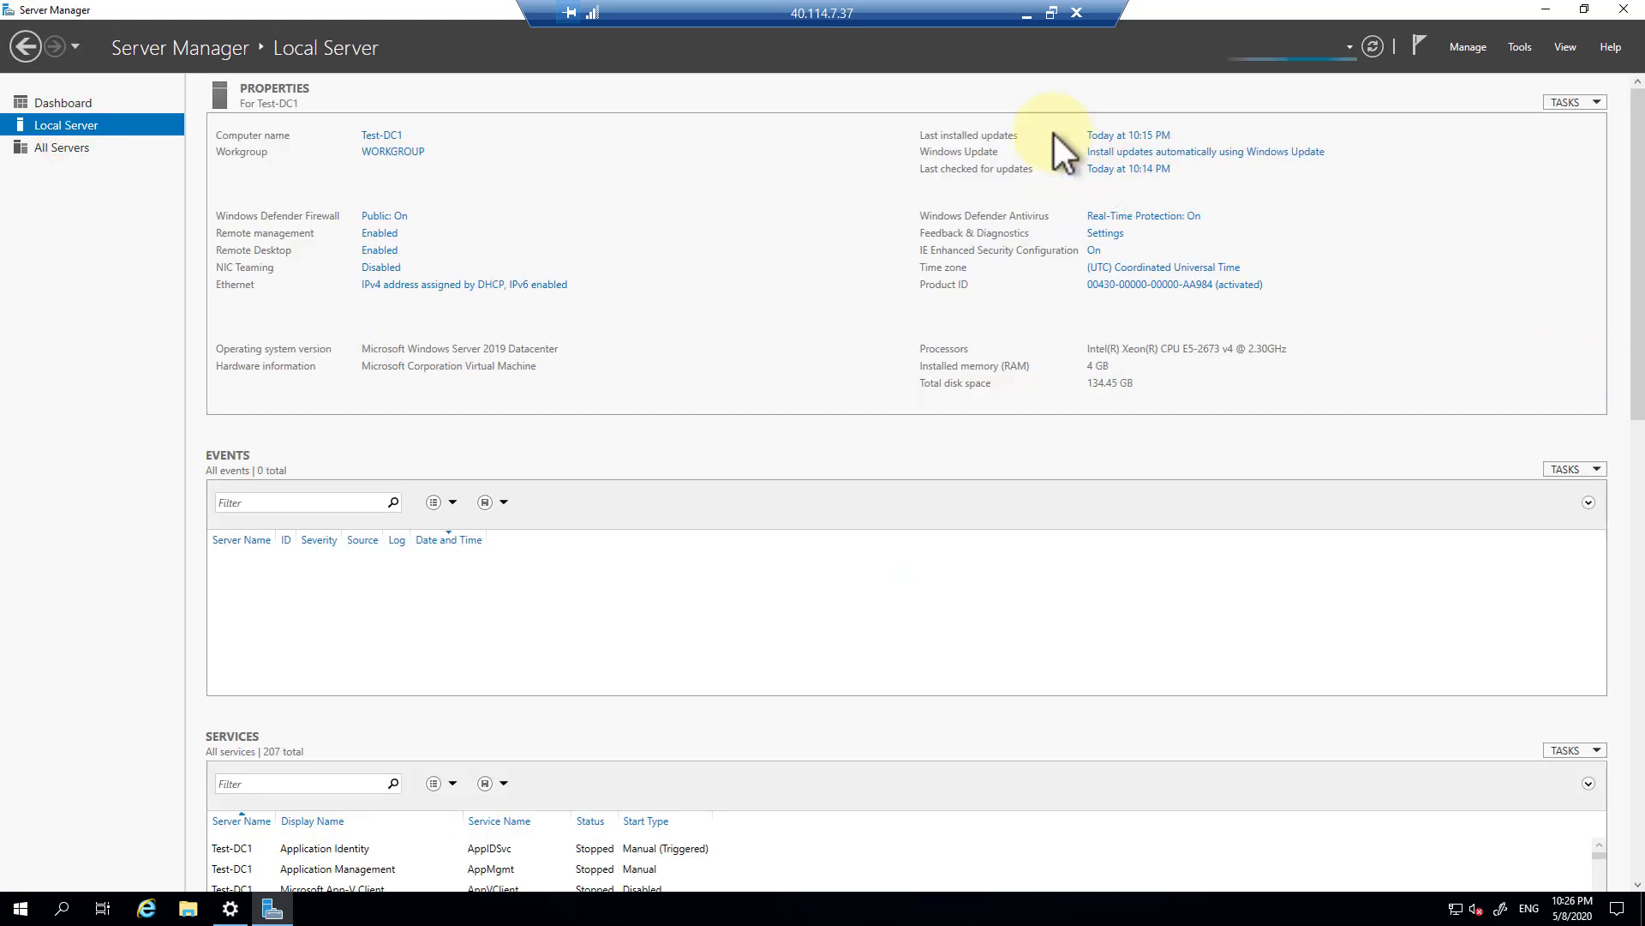
Switch diagnostic data to Full and turn IE Enhanced Security off for administrators.
click(1112, 235)
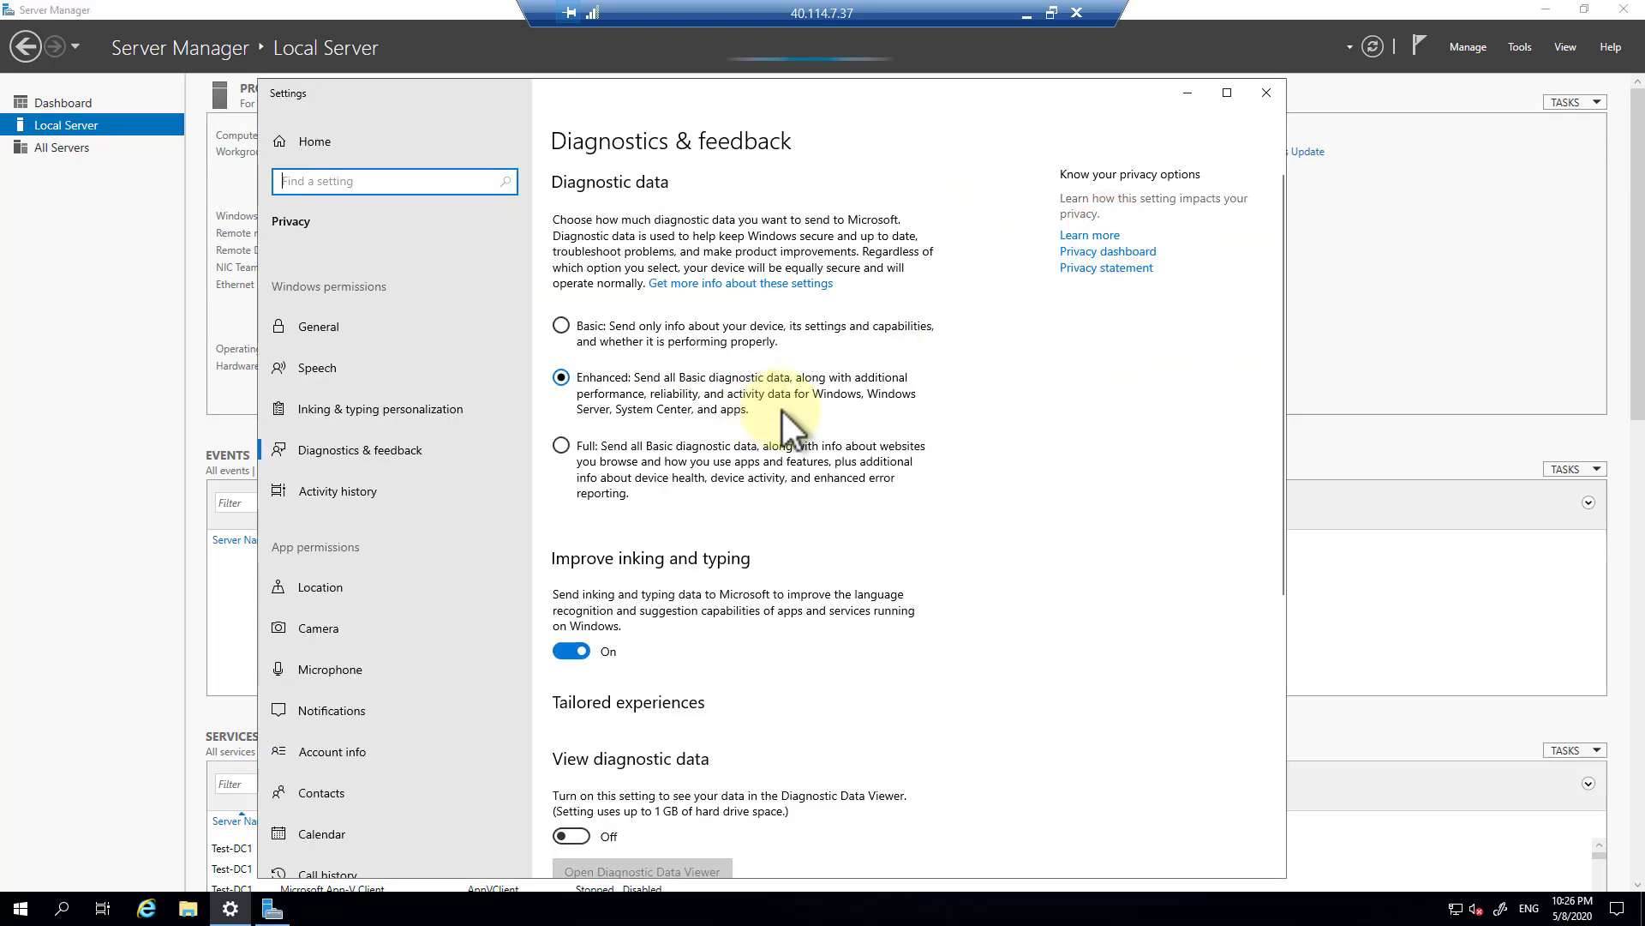
click(562, 445)
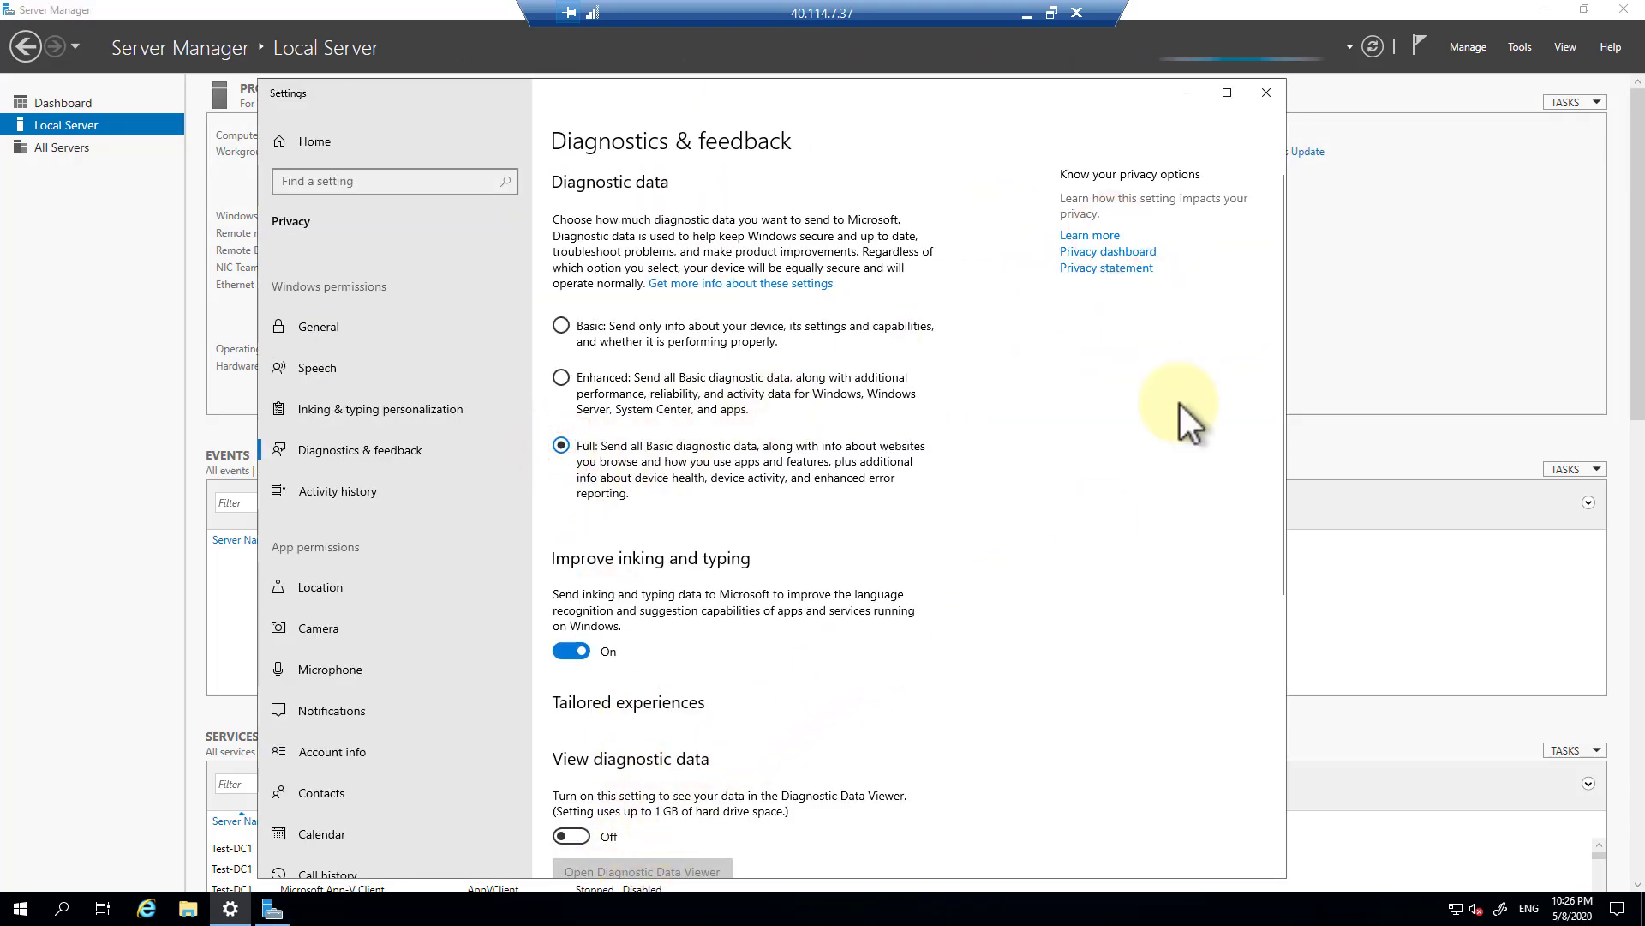
click(1268, 92)
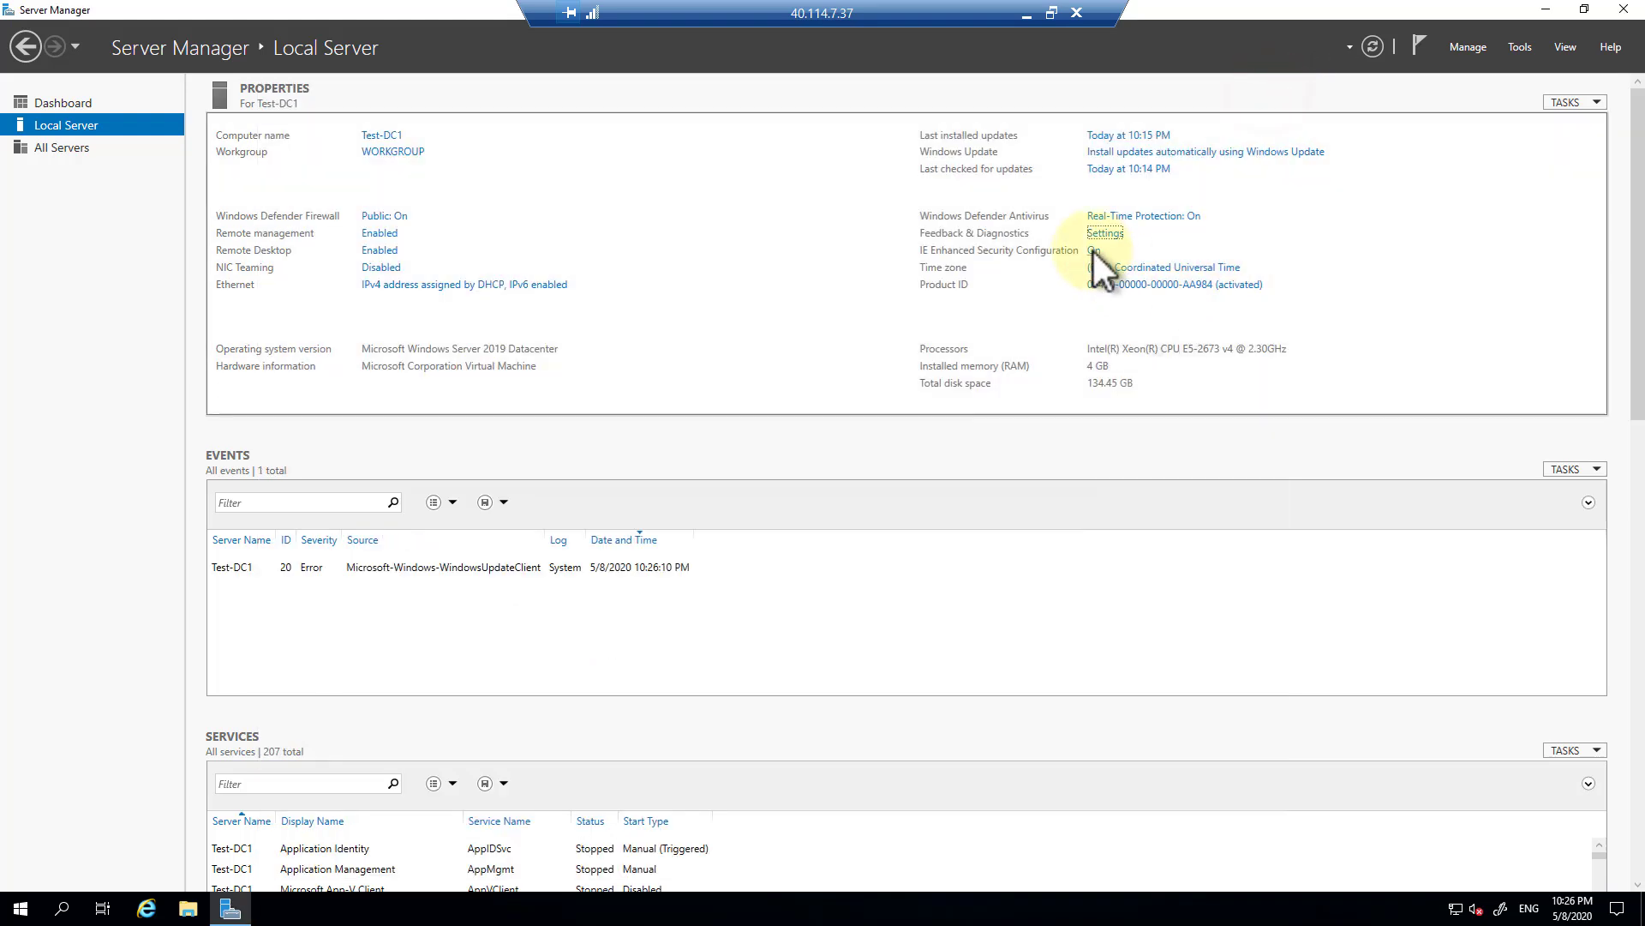
click(1094, 250)
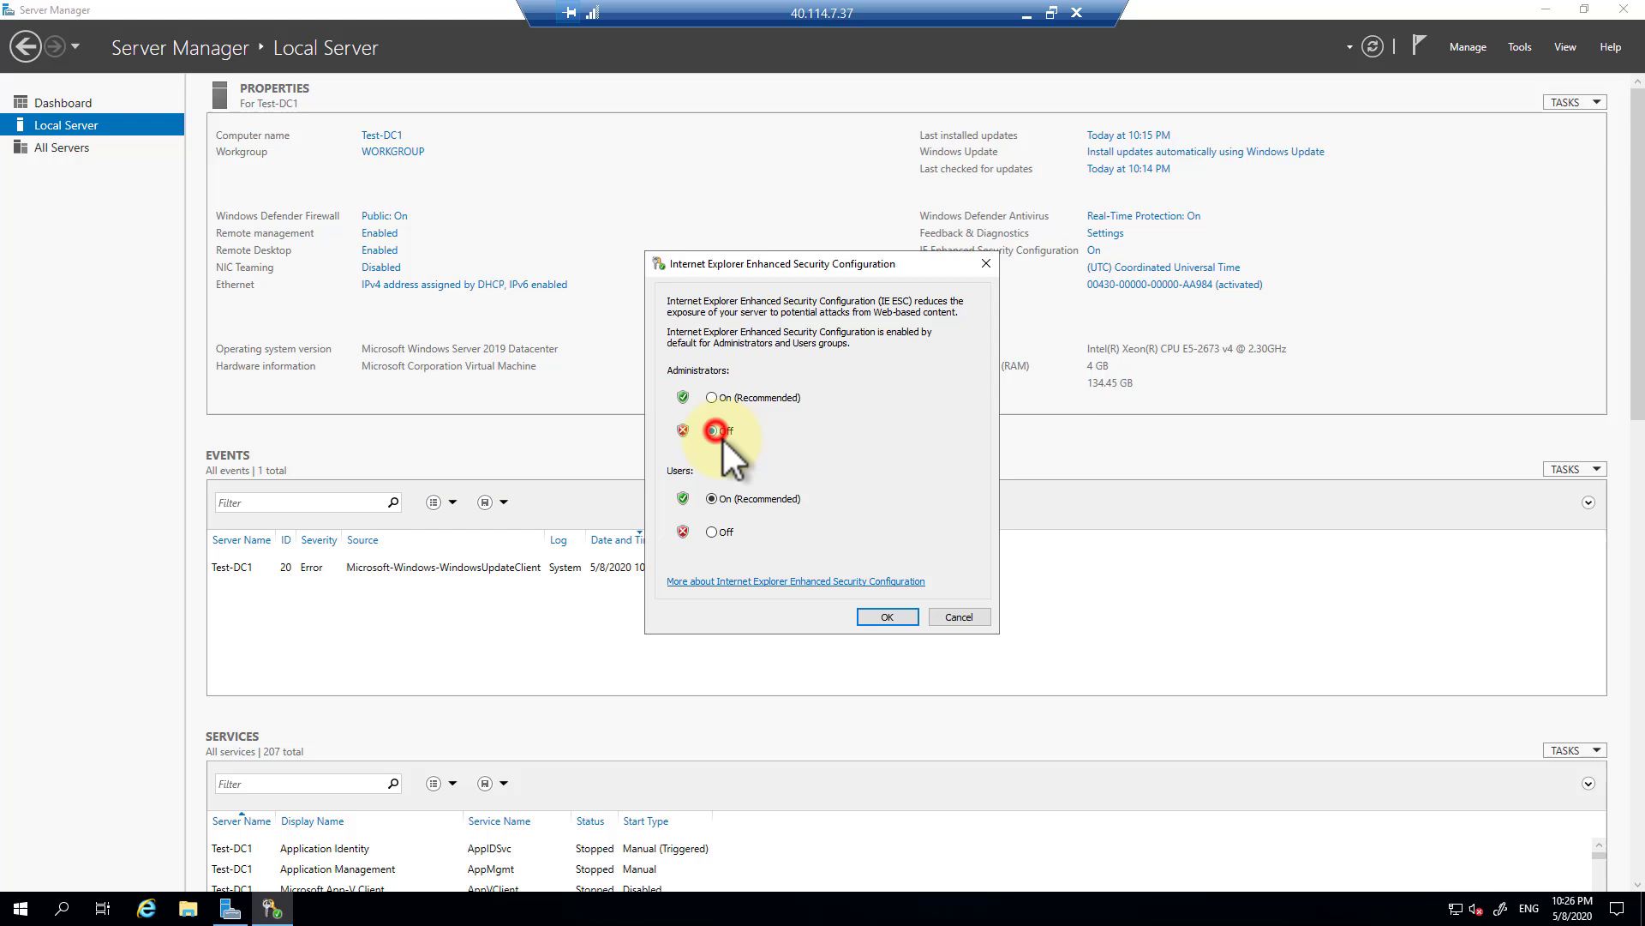
click(888, 617)
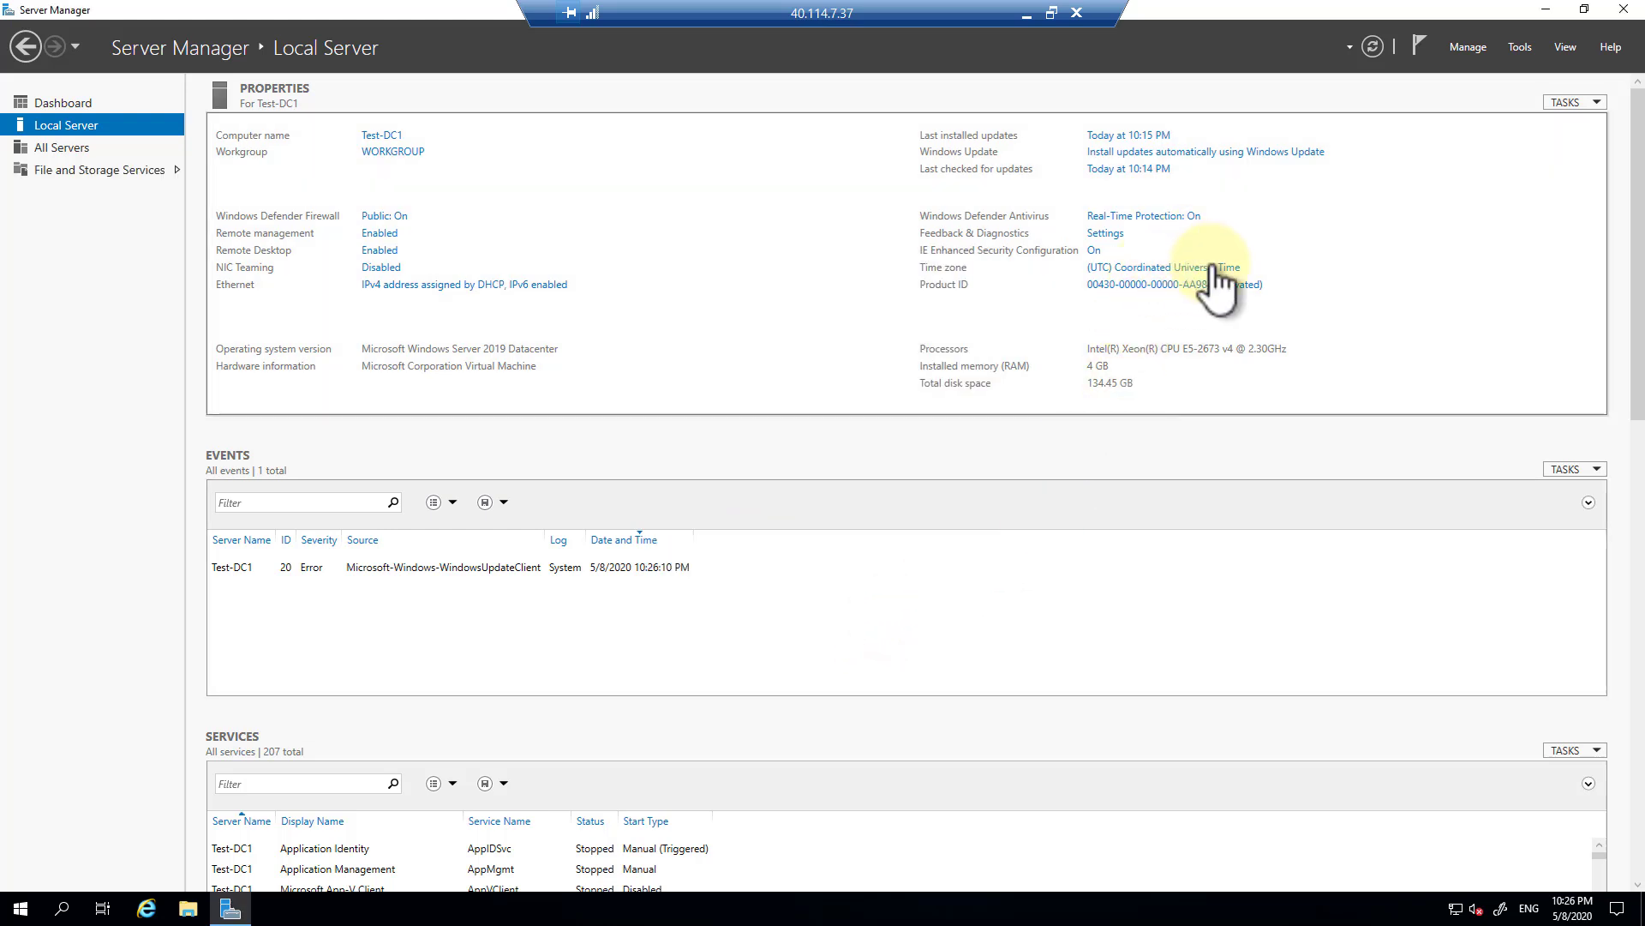
Set the server's time zone to (UTC-07:00) Mountain Time (US & Canada).
click(1183, 269)
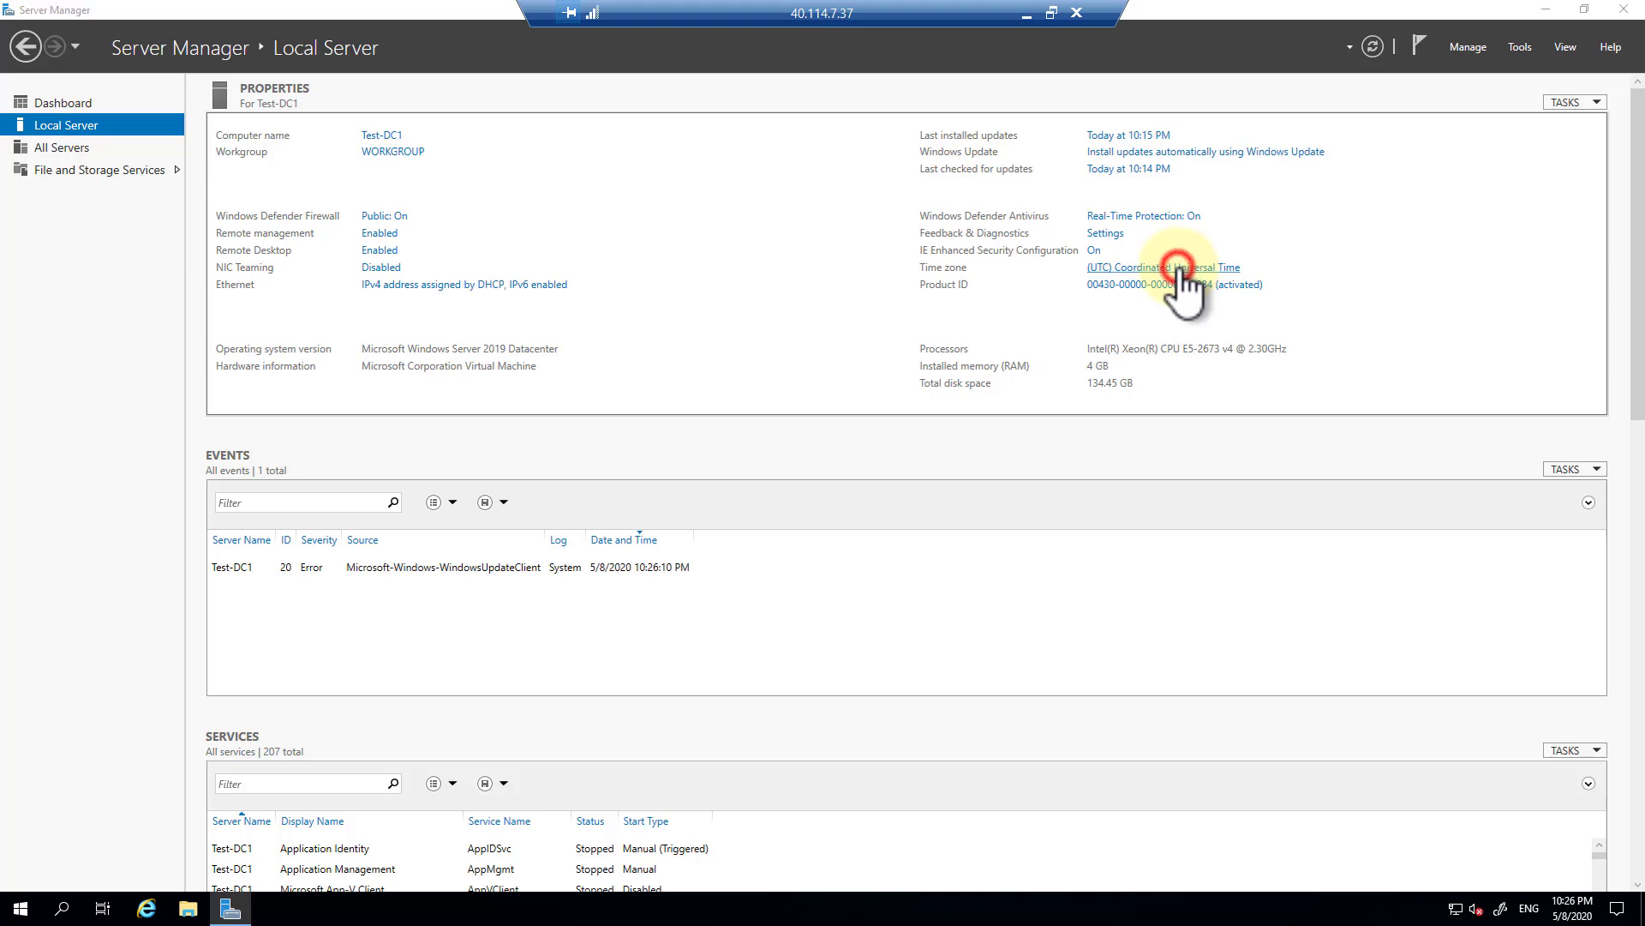
click(503, 333)
key(Escape)
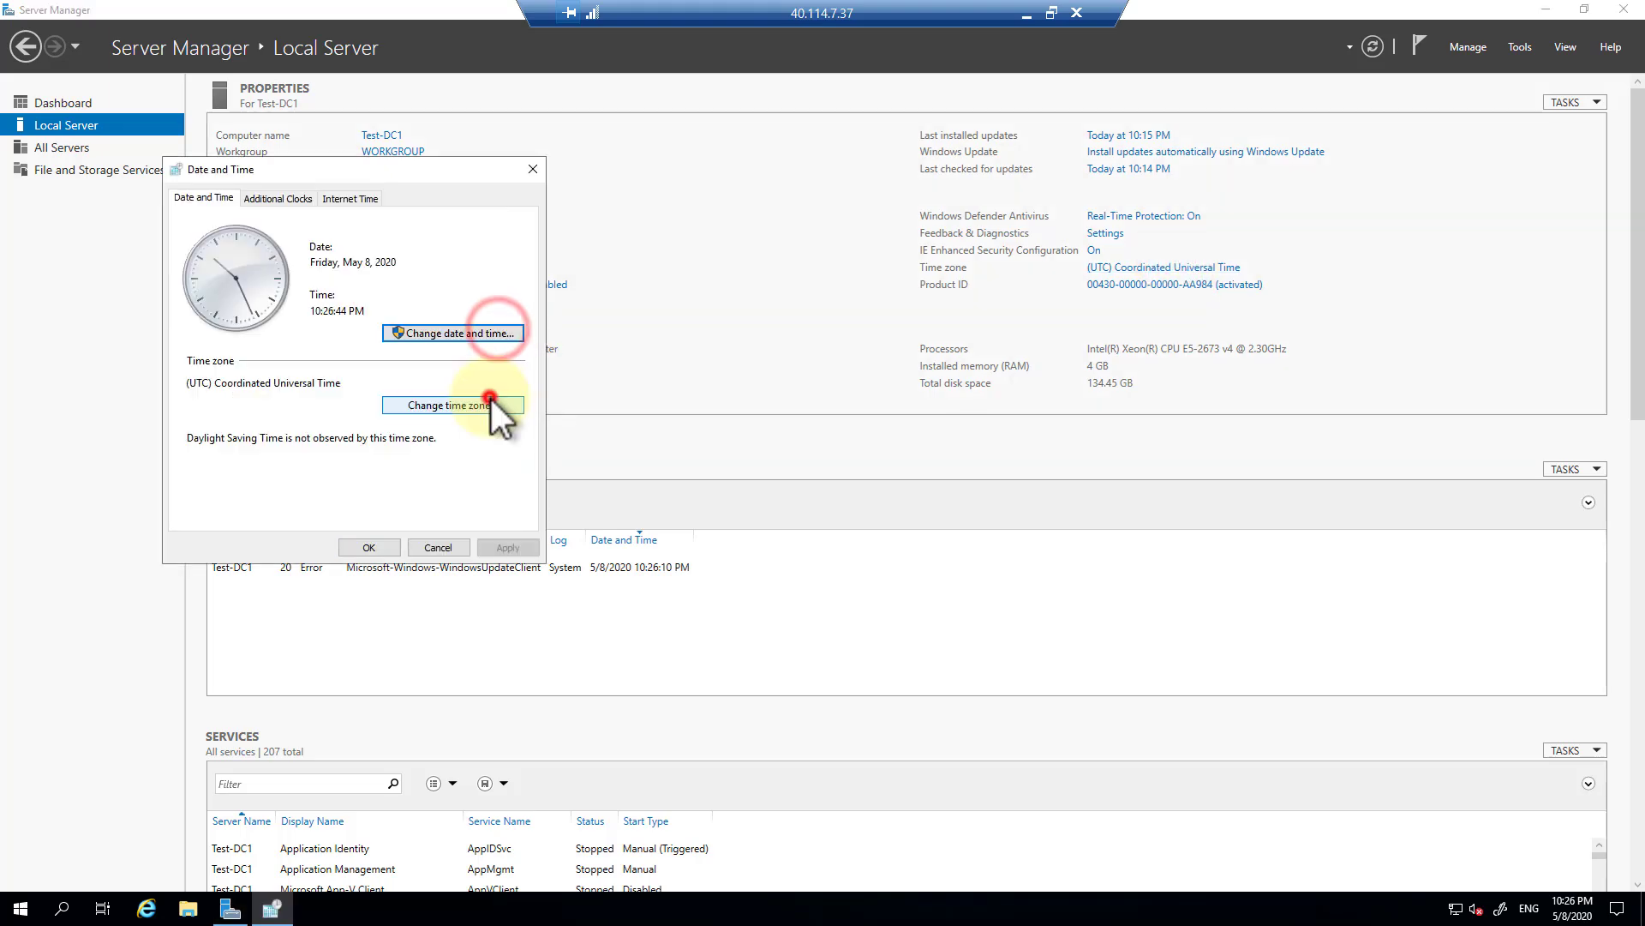
click(485, 405)
click(512, 271)
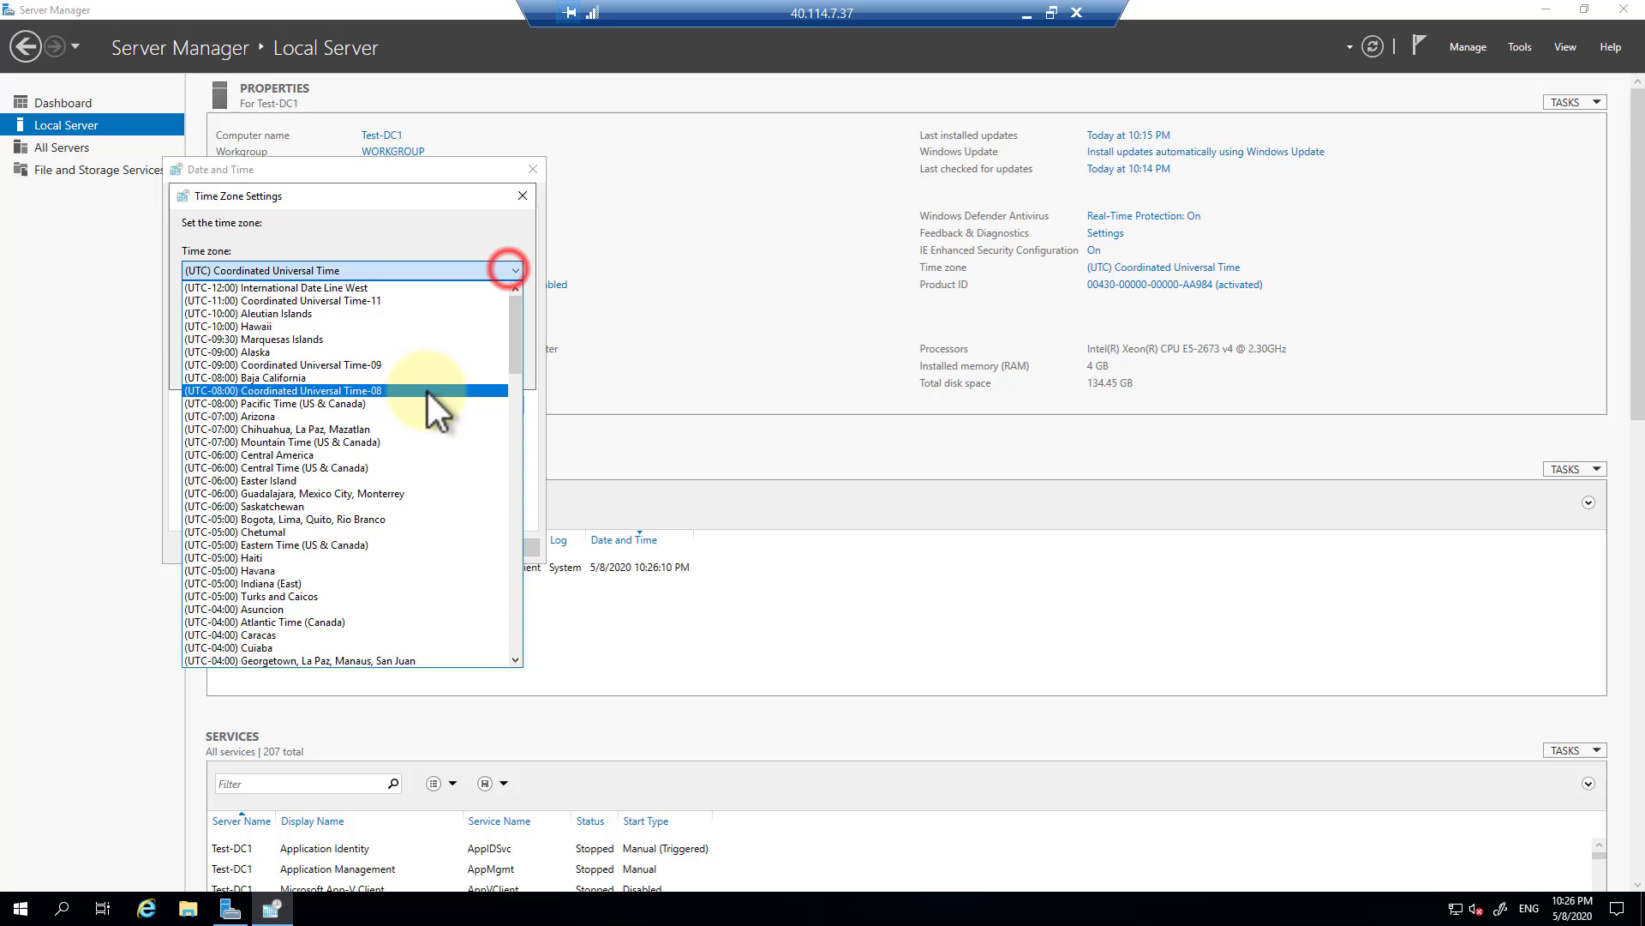
click(408, 445)
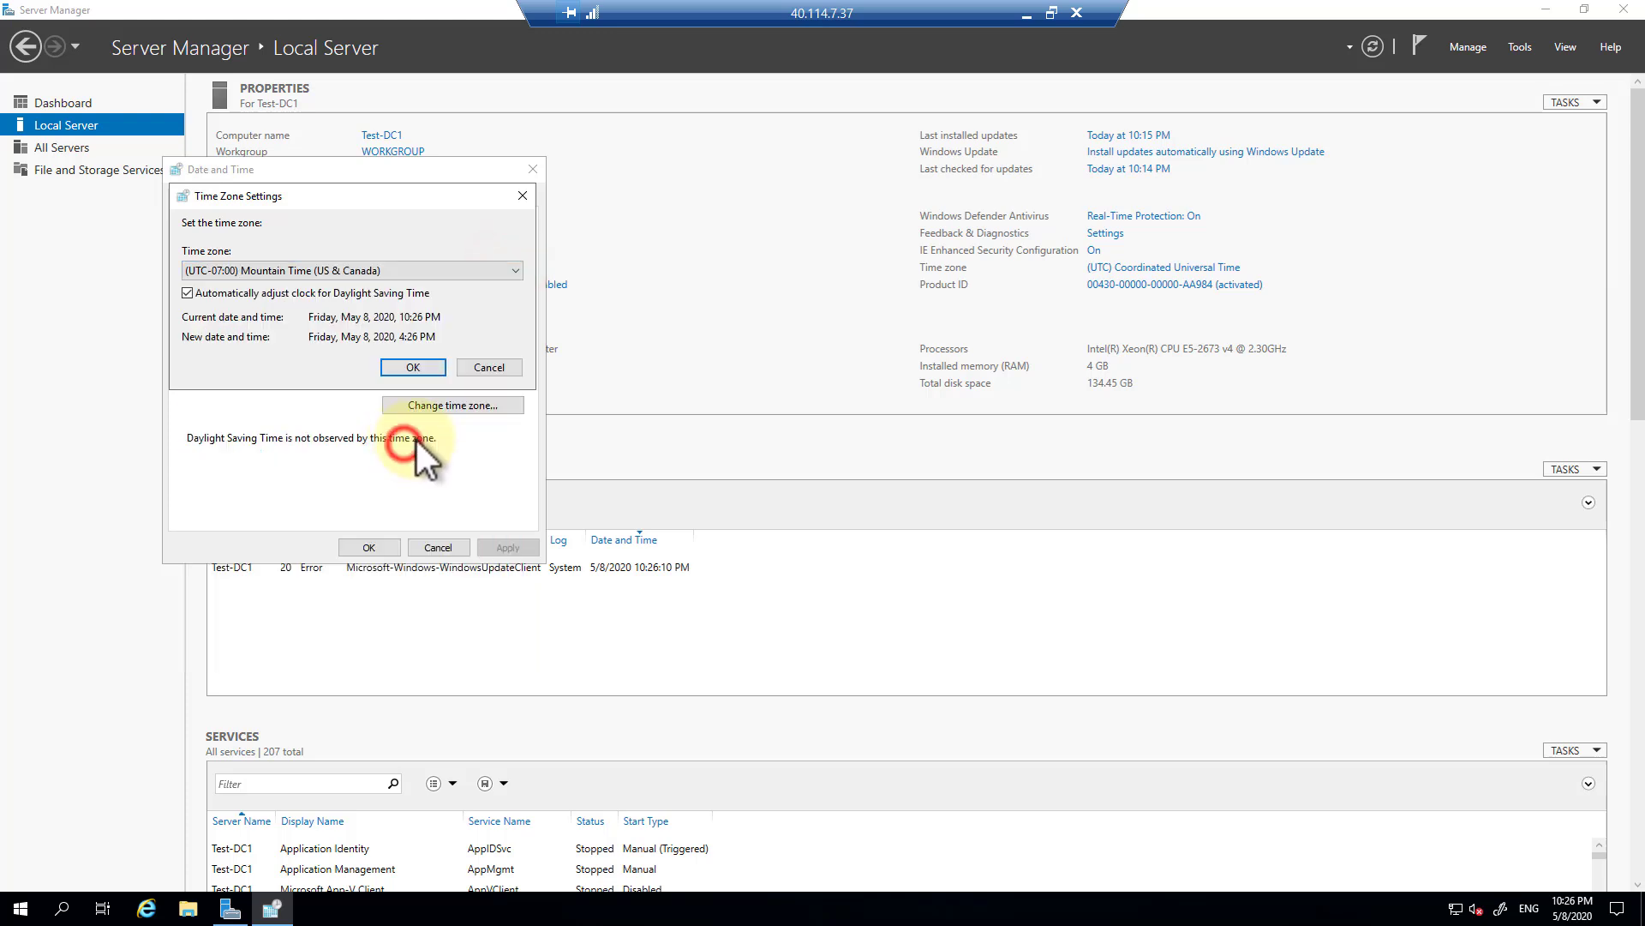
click(415, 368)
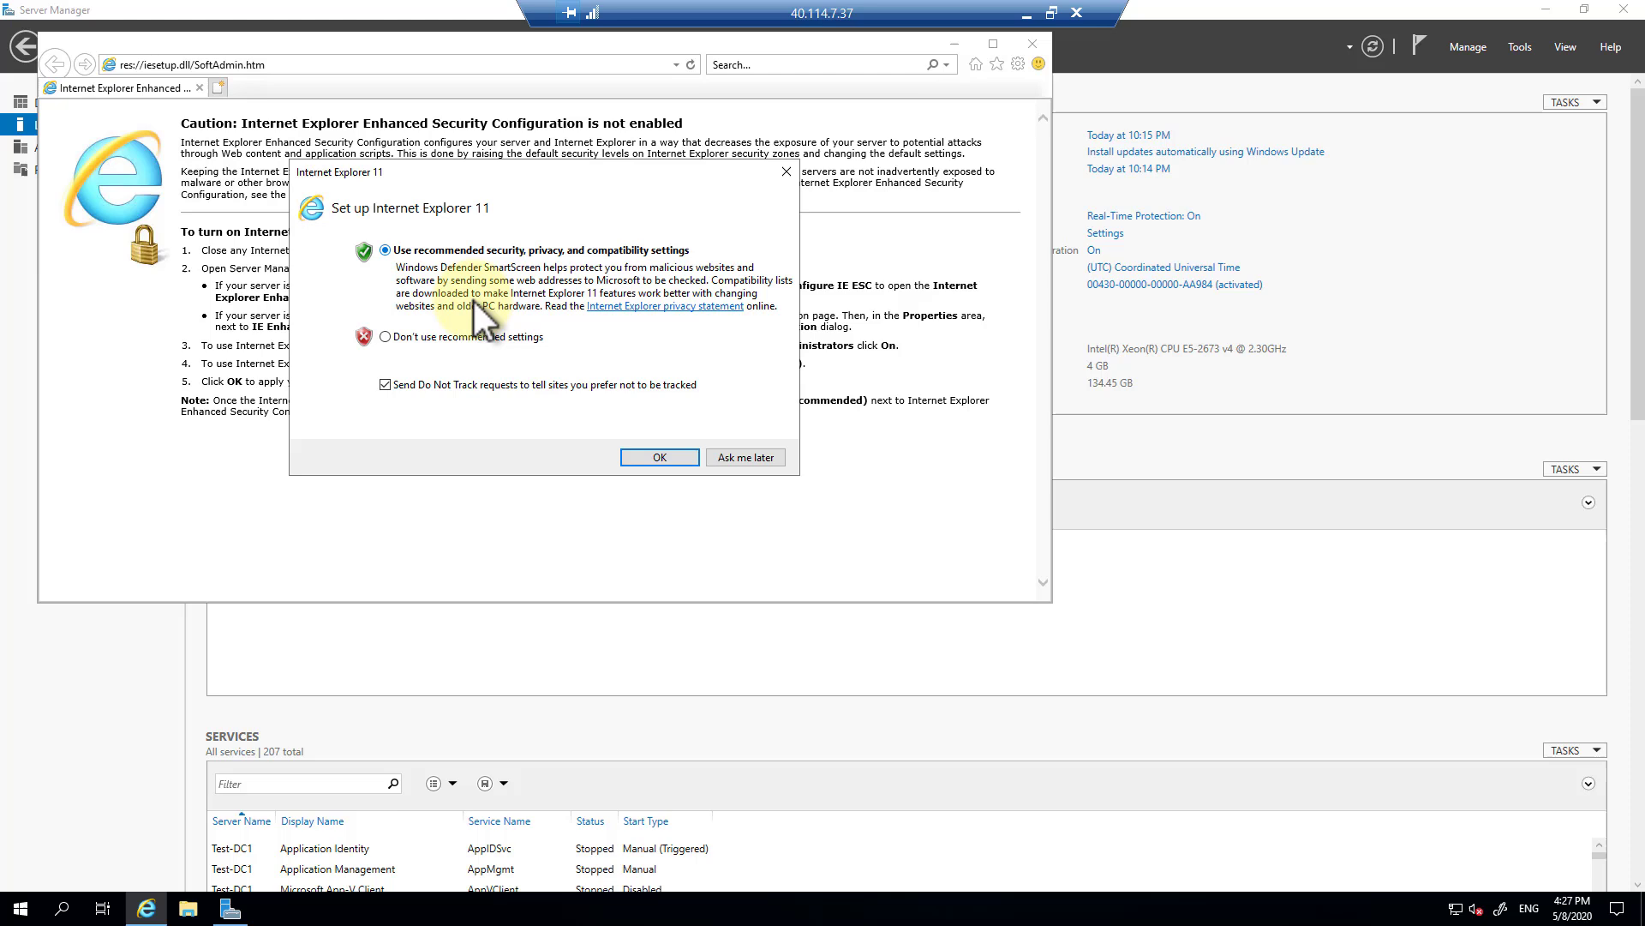
Accept Internet Explorer 11's recommended settings and search the web for 'credge'.
click(663, 454)
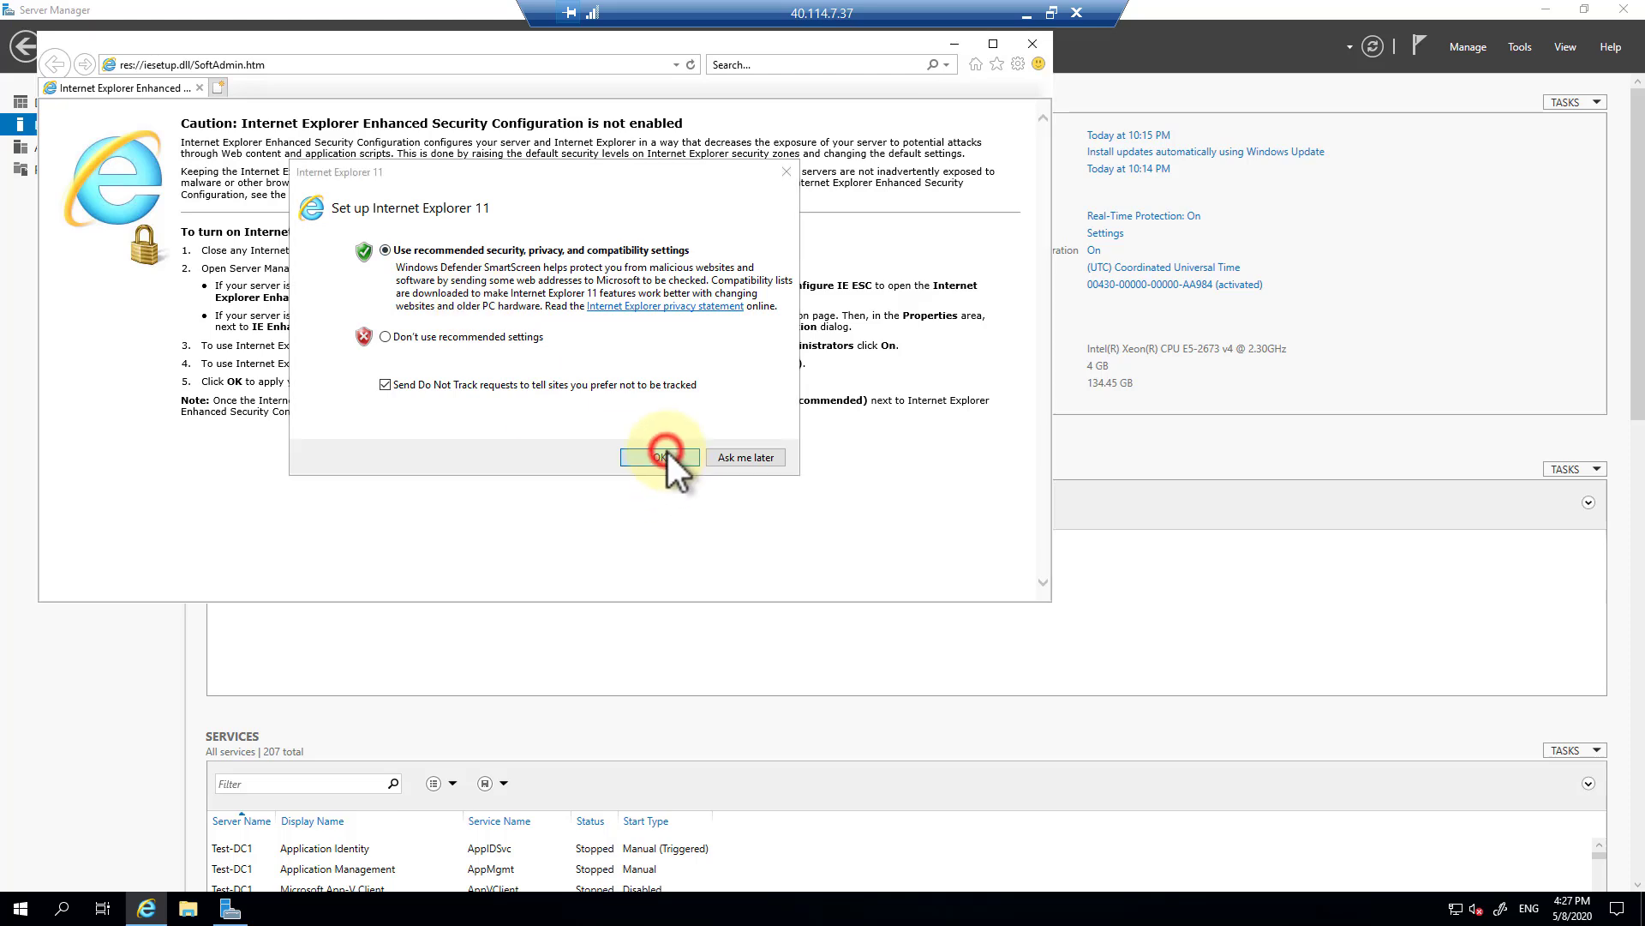
click(403, 65)
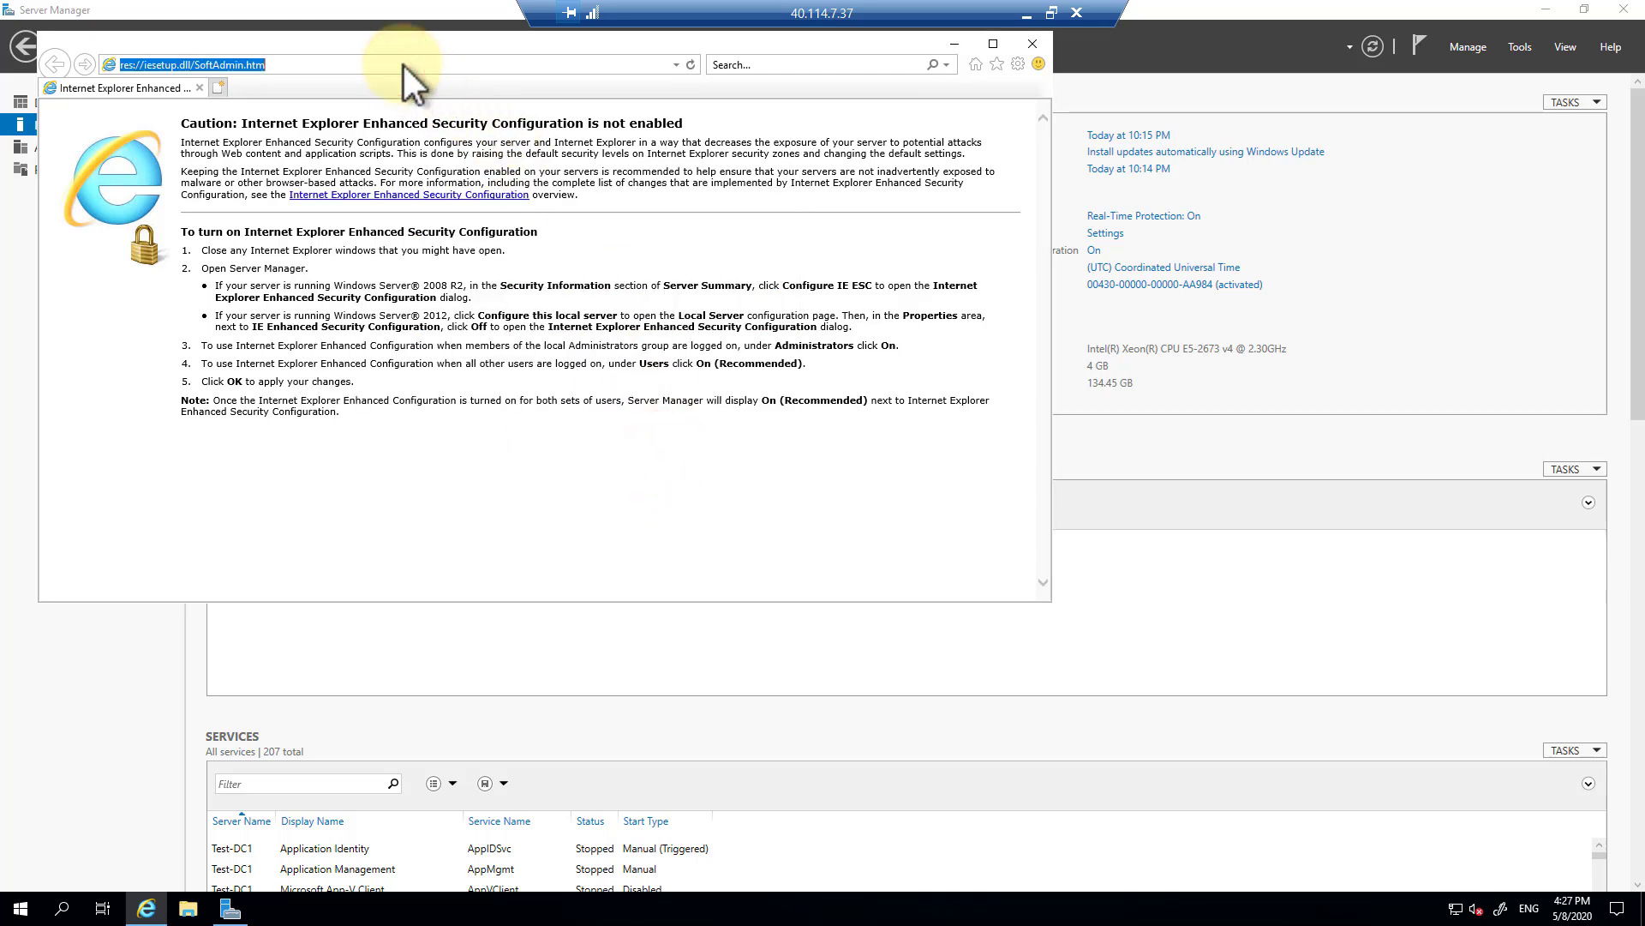
text(credge)
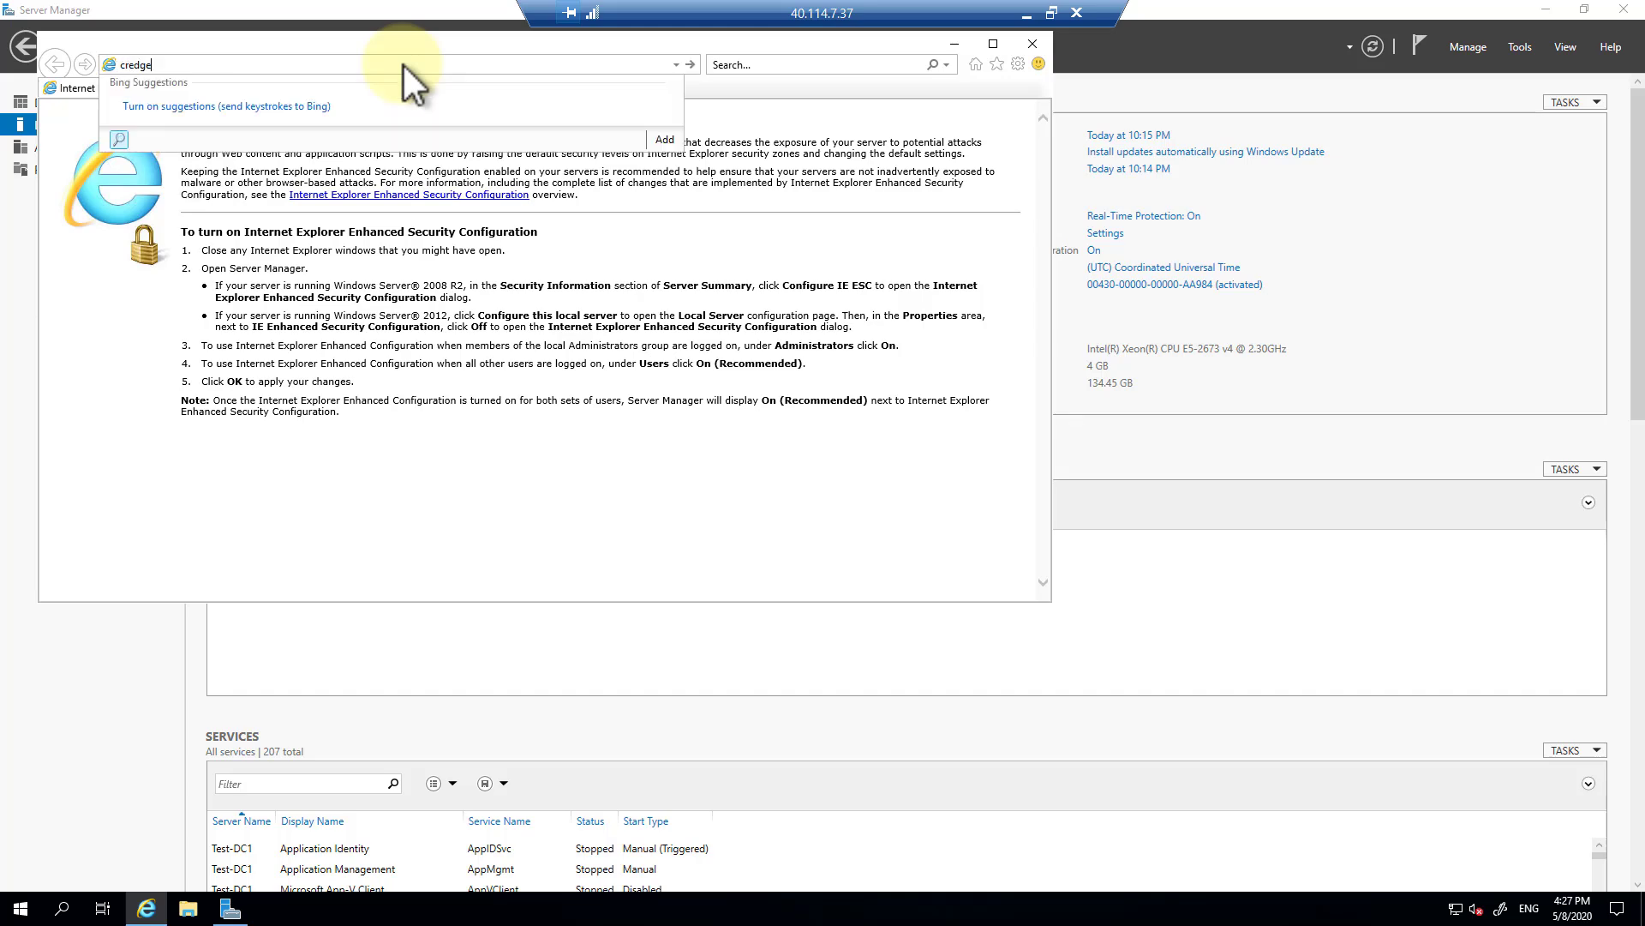
key(Return)
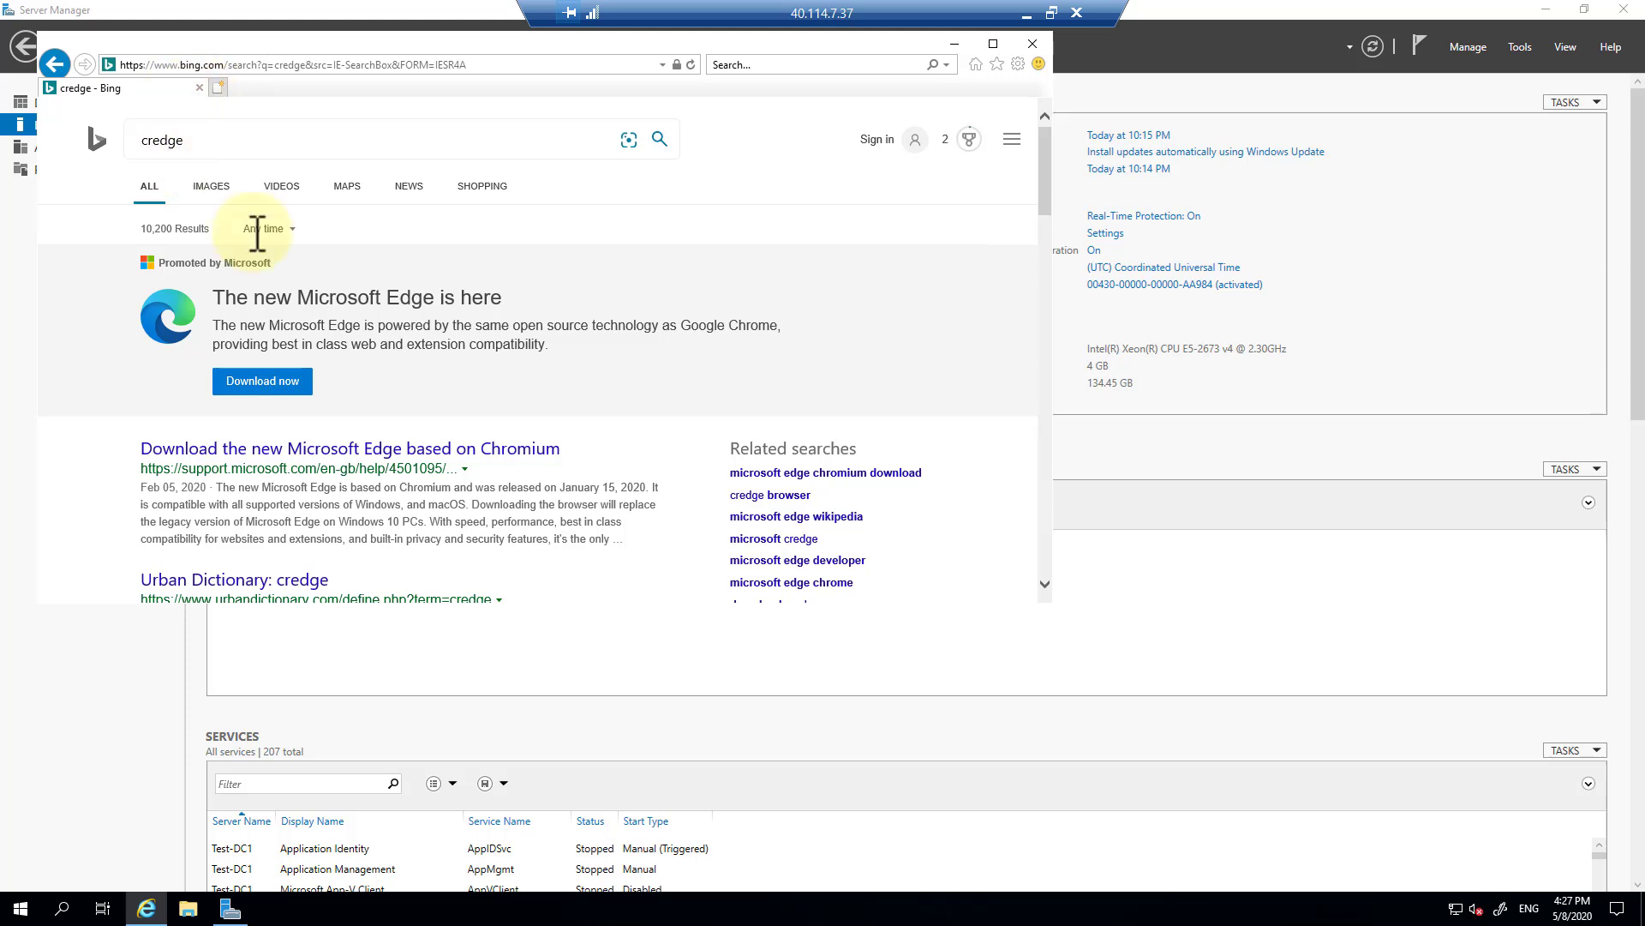
Download MicrosoftEdgeSetup.exe, accepting the licence terms, and run the installer.
click(281, 381)
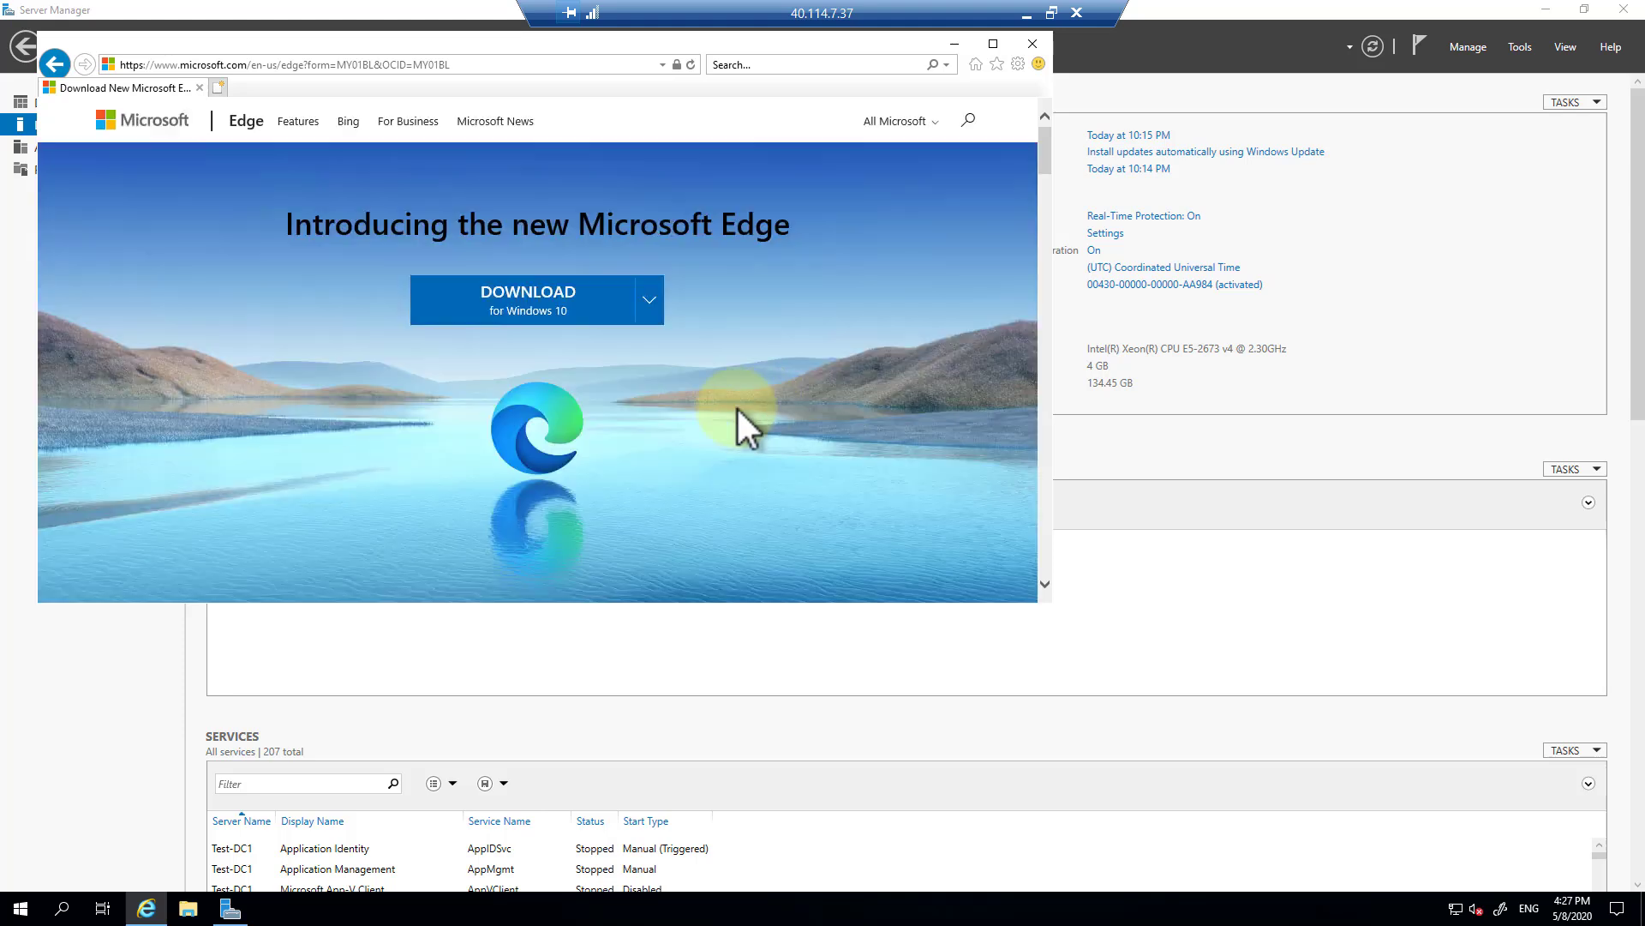
click(567, 314)
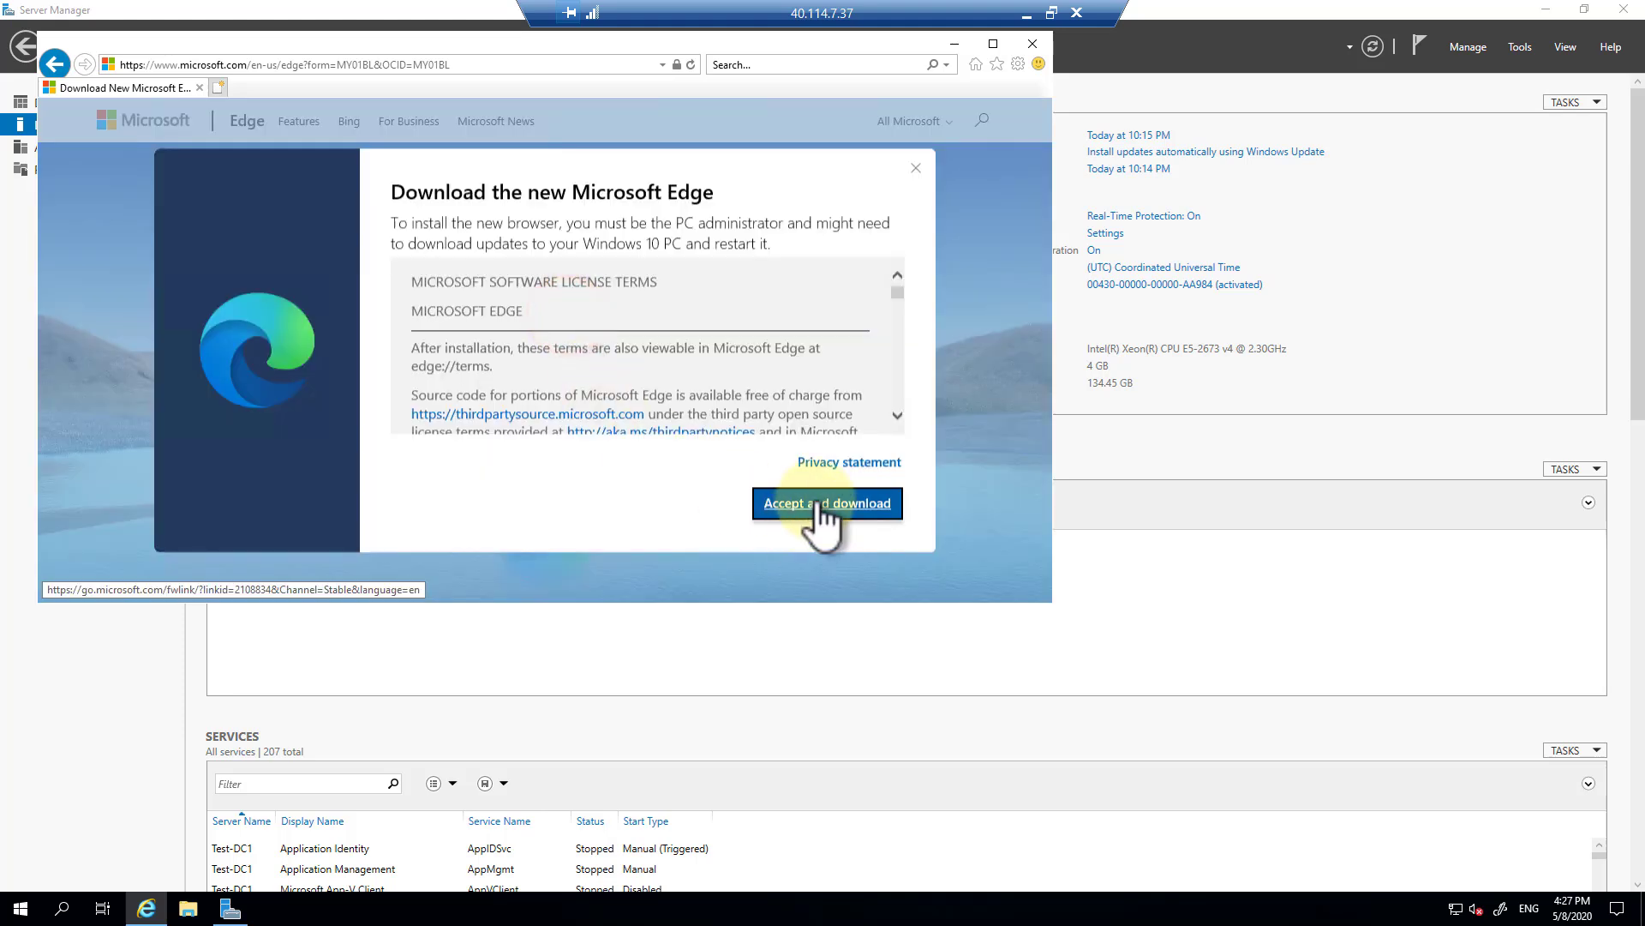
click(816, 500)
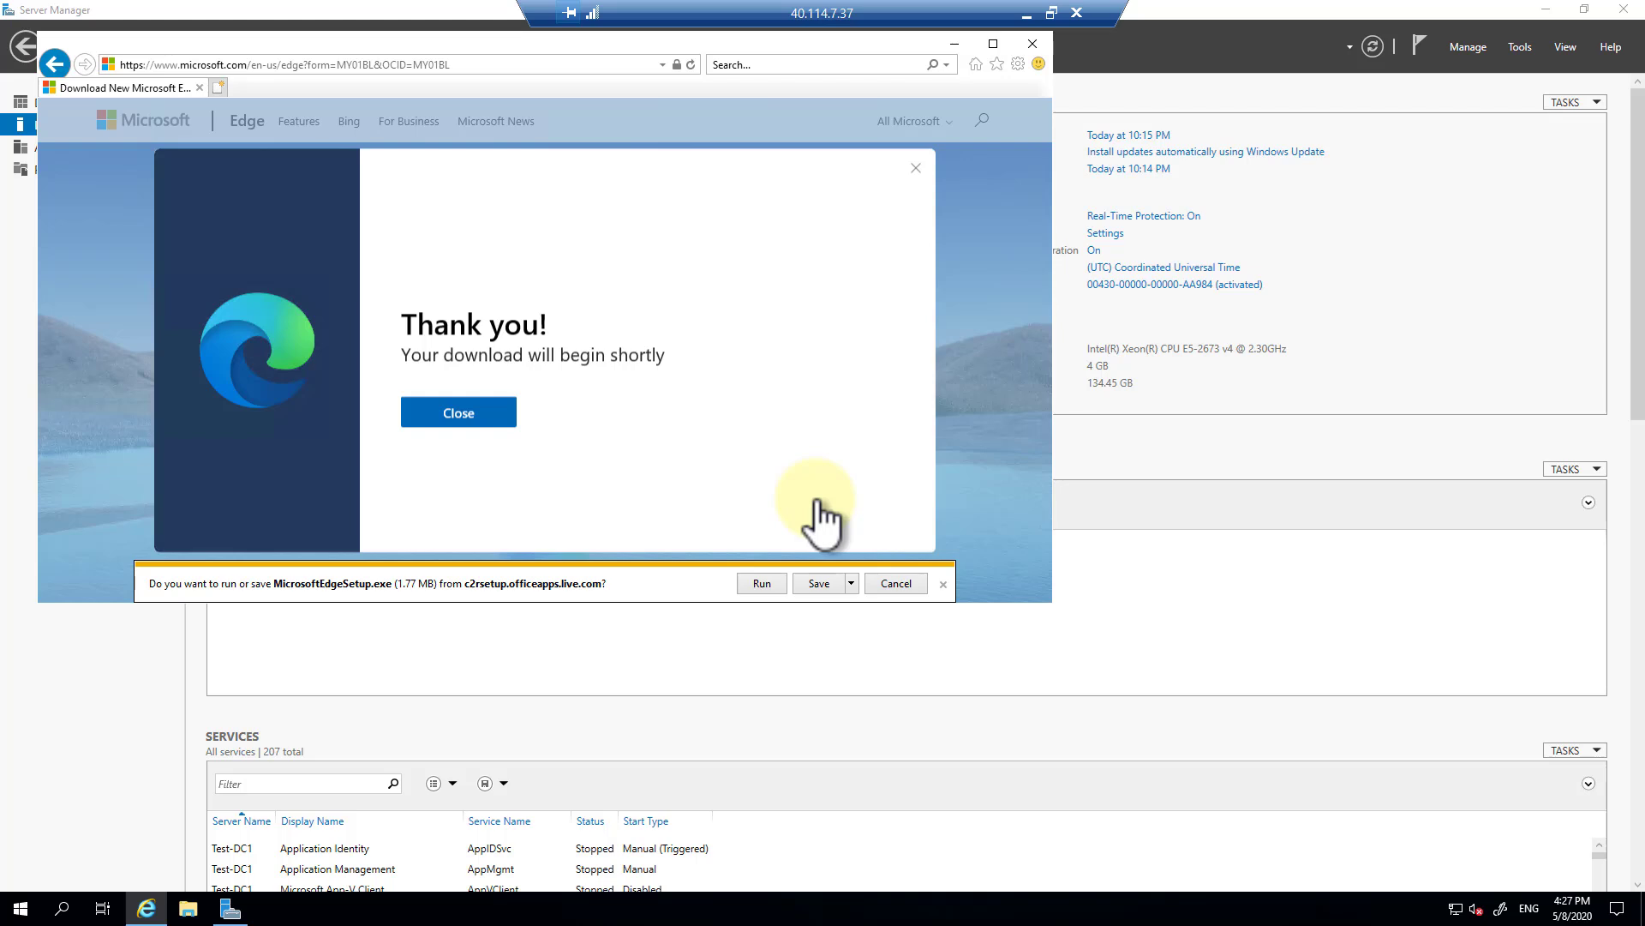
click(754, 585)
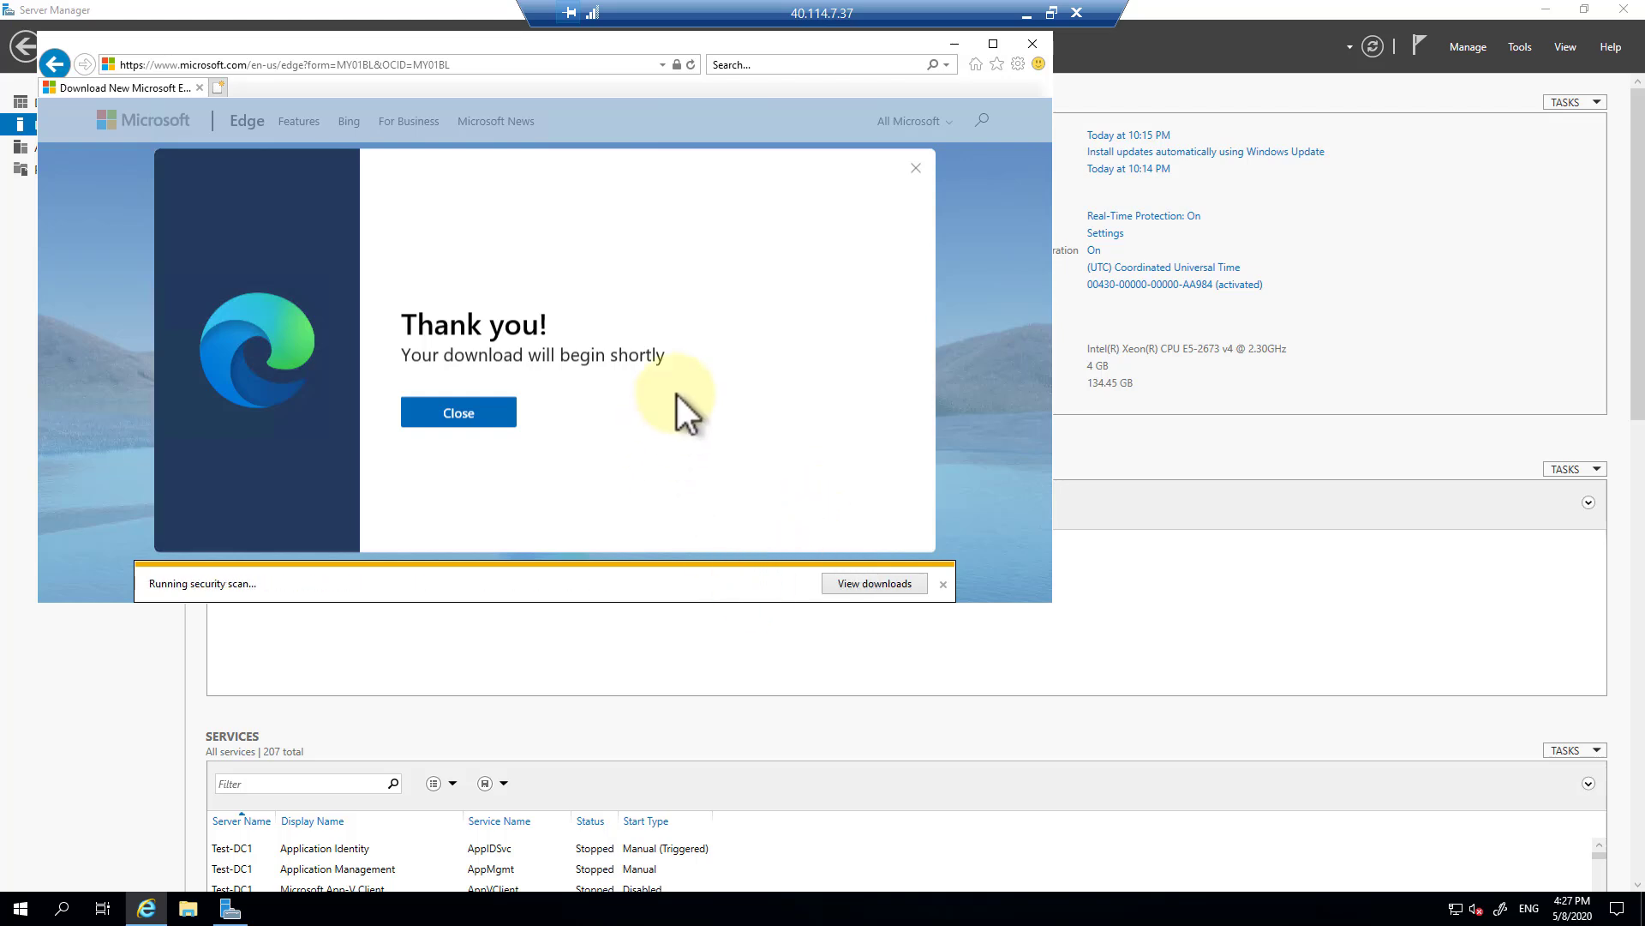
click(1108, 435)
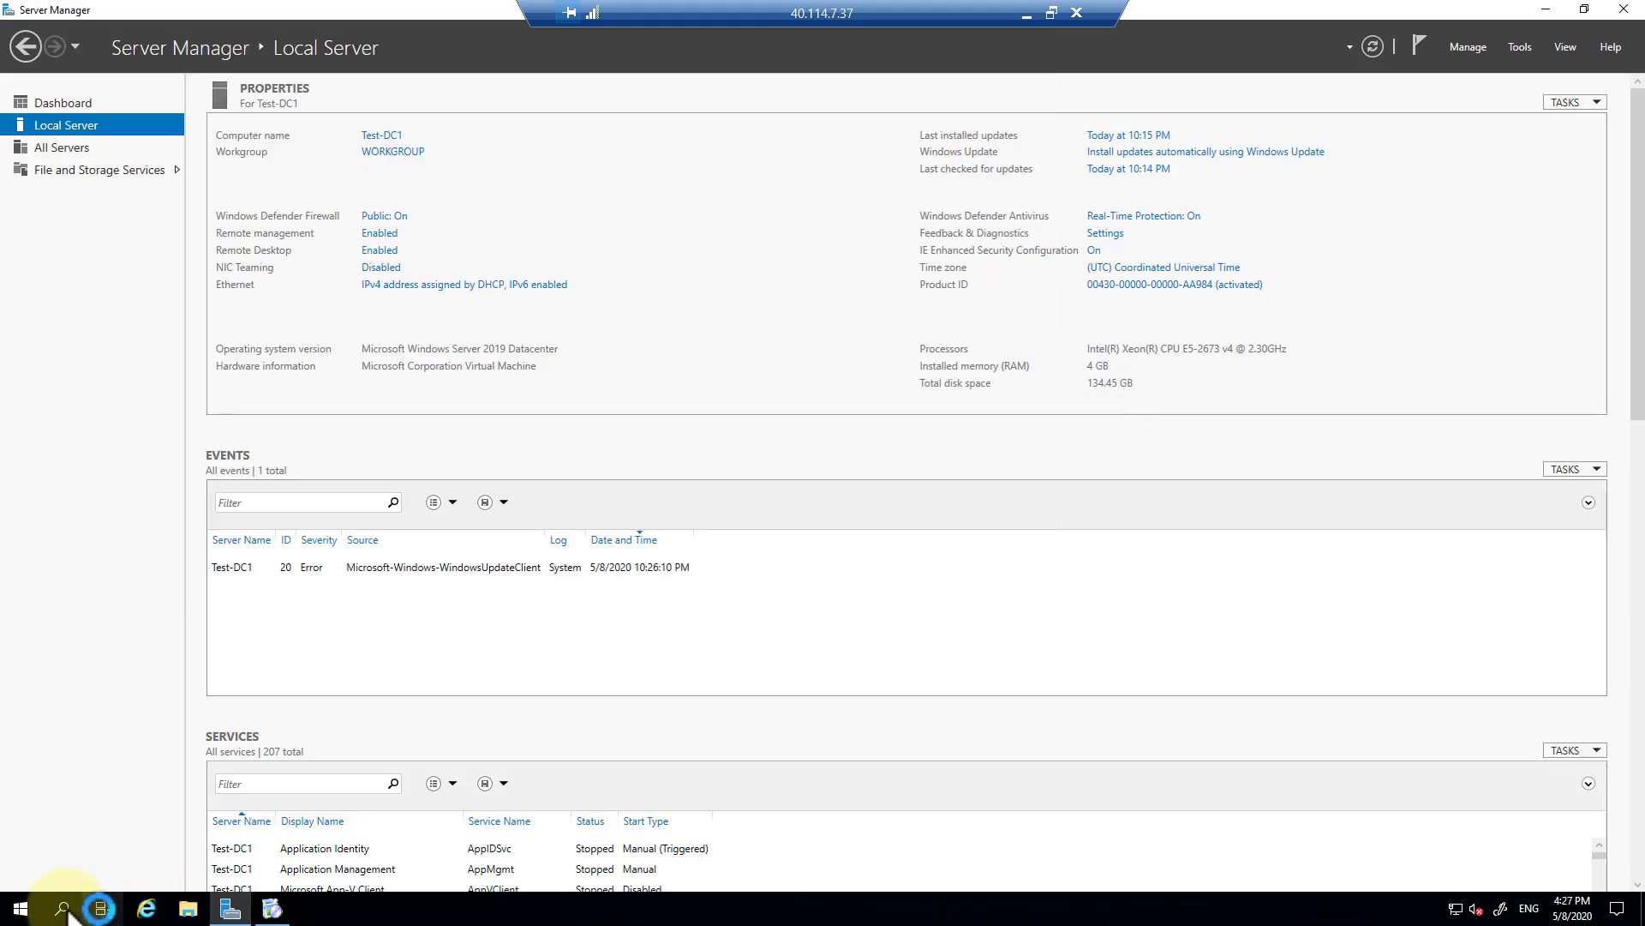
Check Windows Update, which shows a restart pending.
click(19, 907)
click(20, 829)
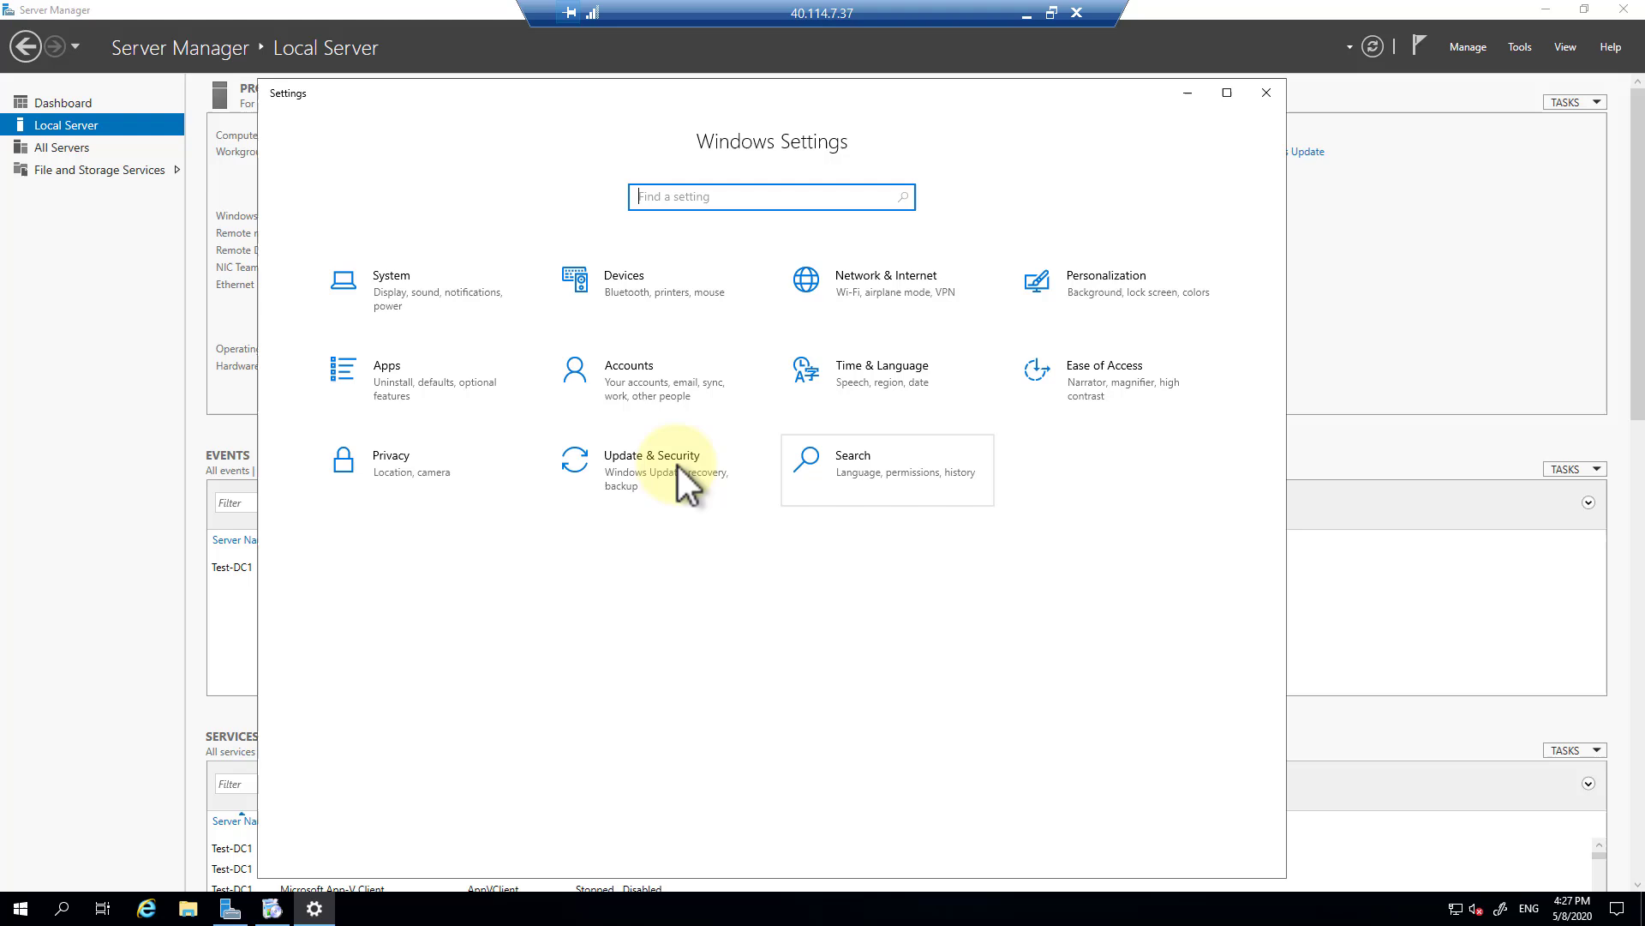
click(656, 466)
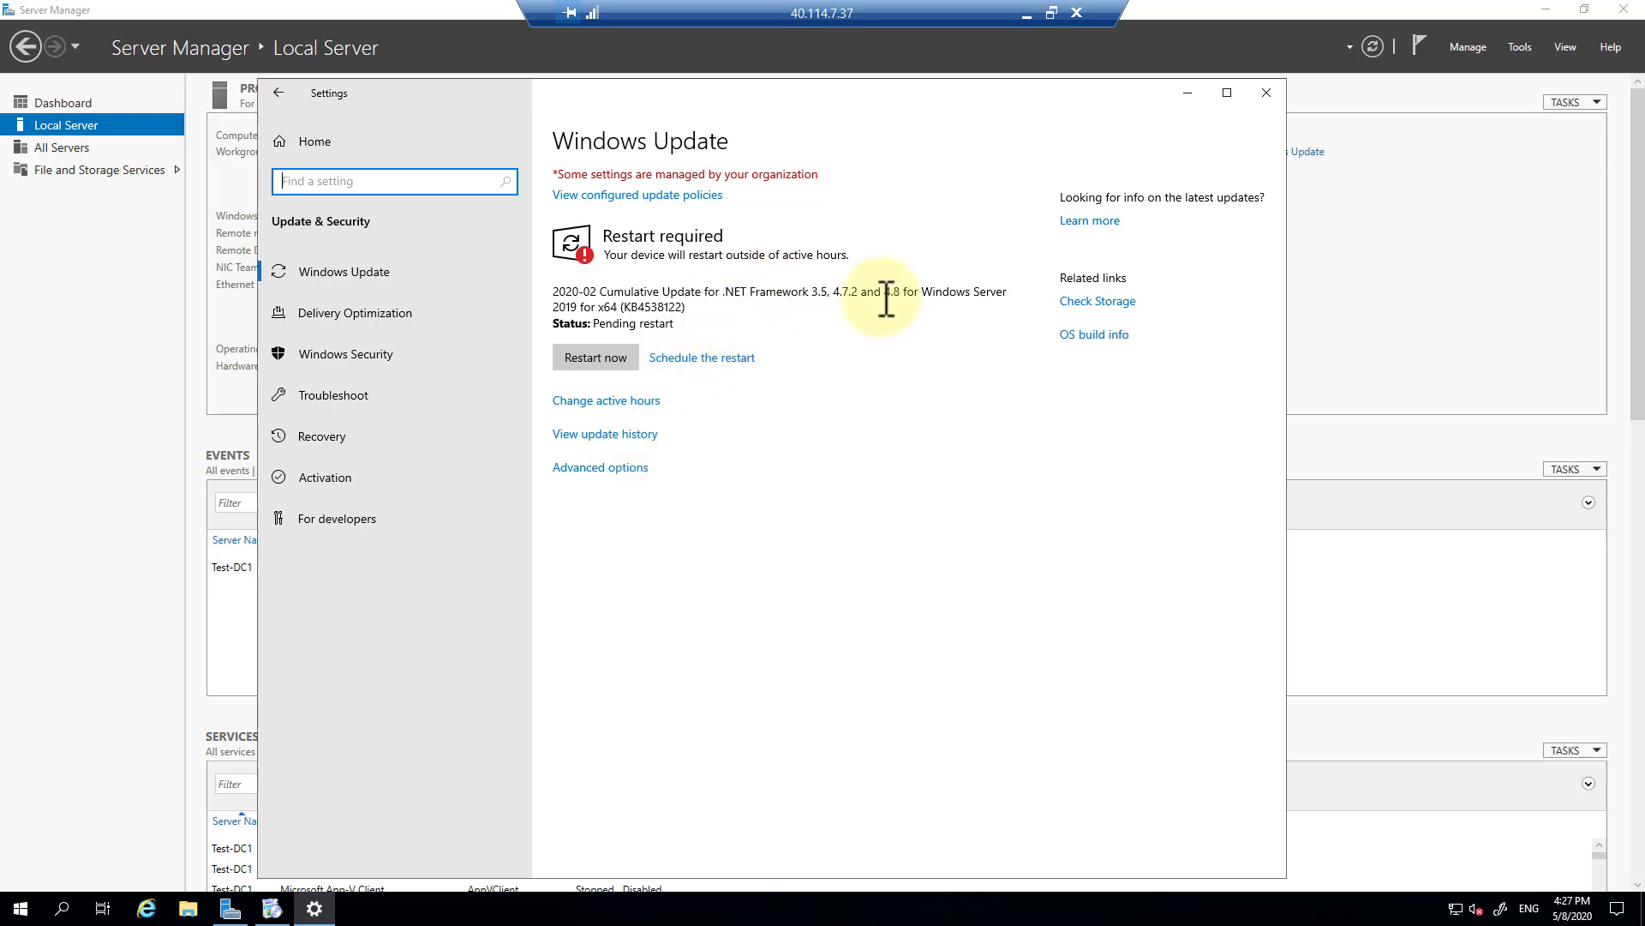
click(272, 907)
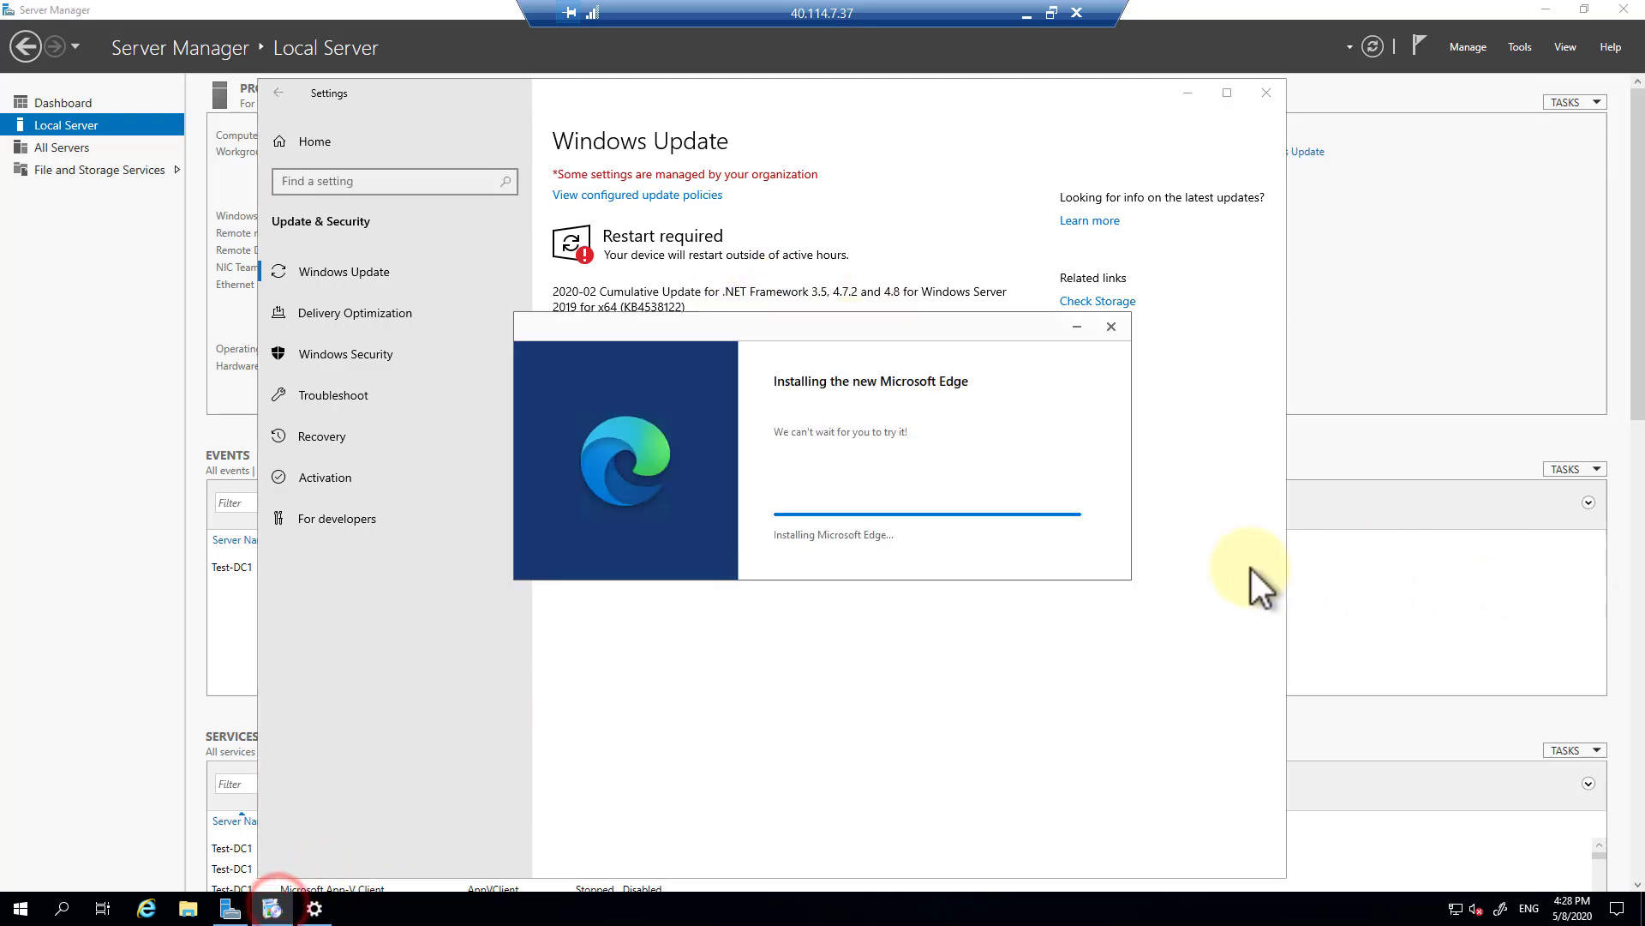
Show the CPU performance graph in Task Manager's full view.
right_click(711, 909)
click(787, 824)
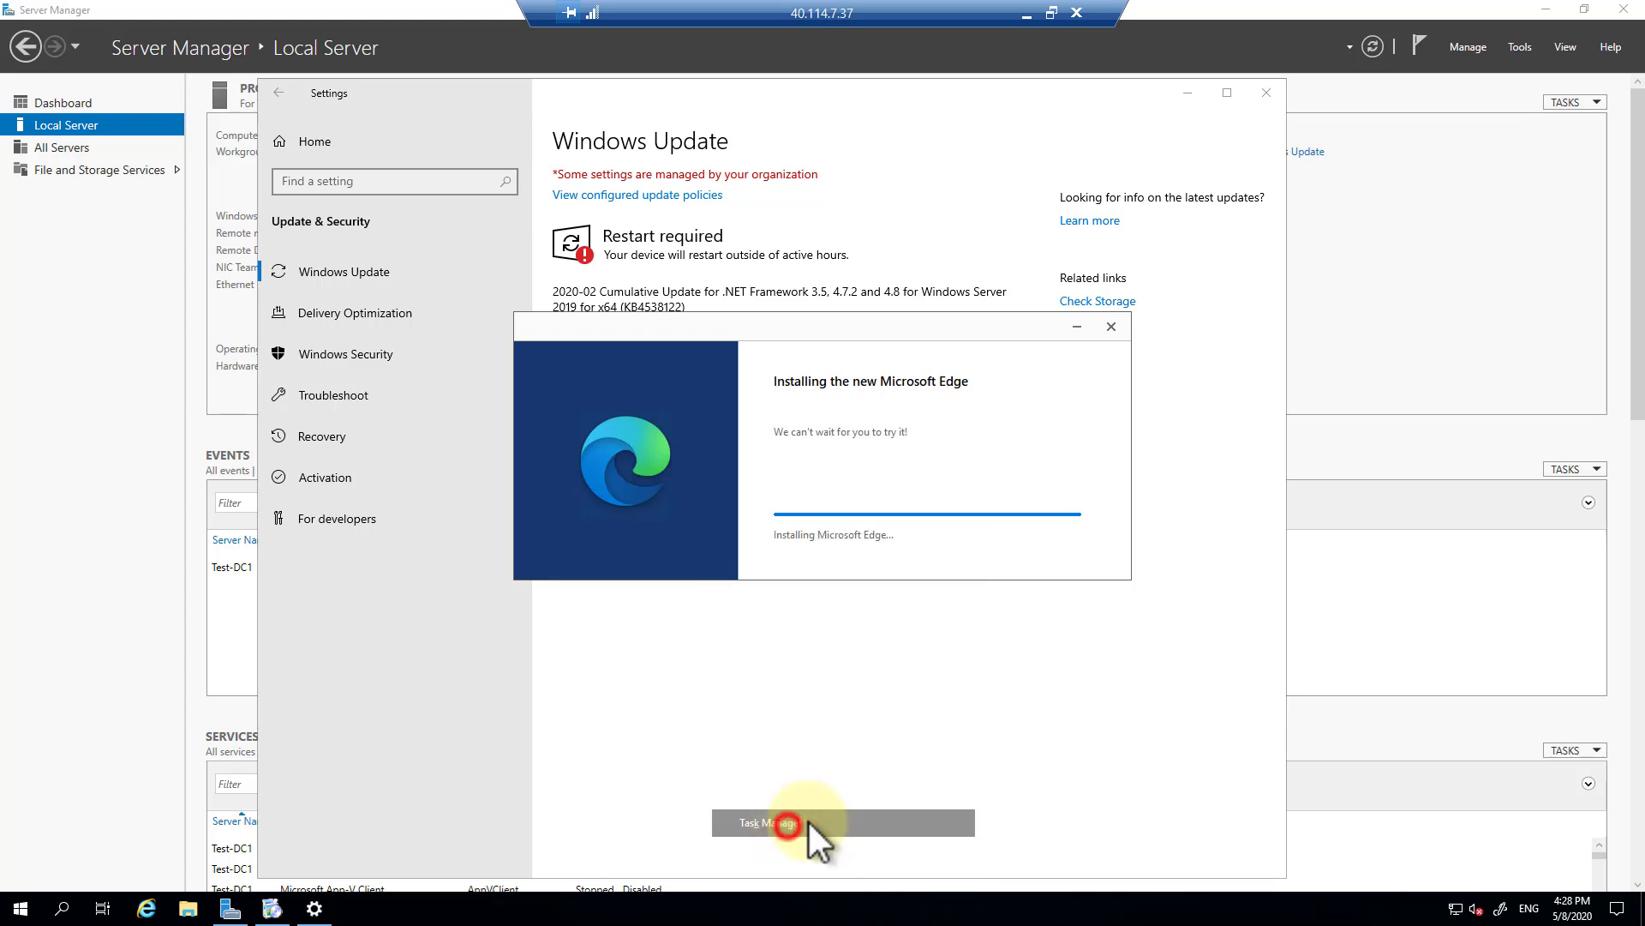
click(208, 446)
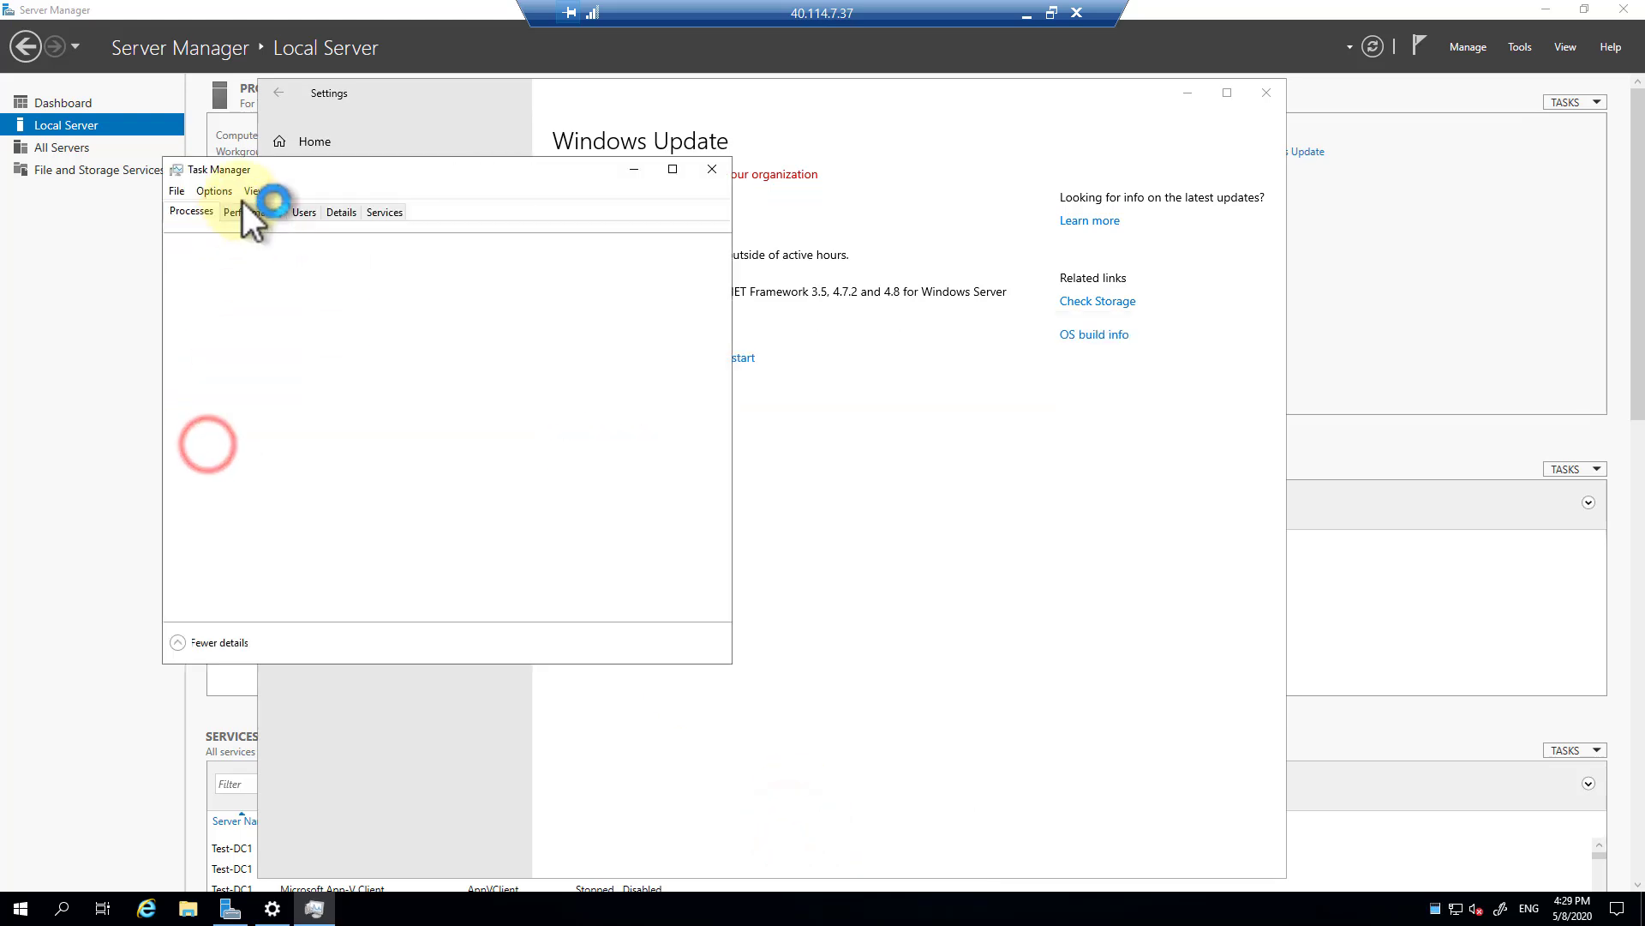
click(254, 213)
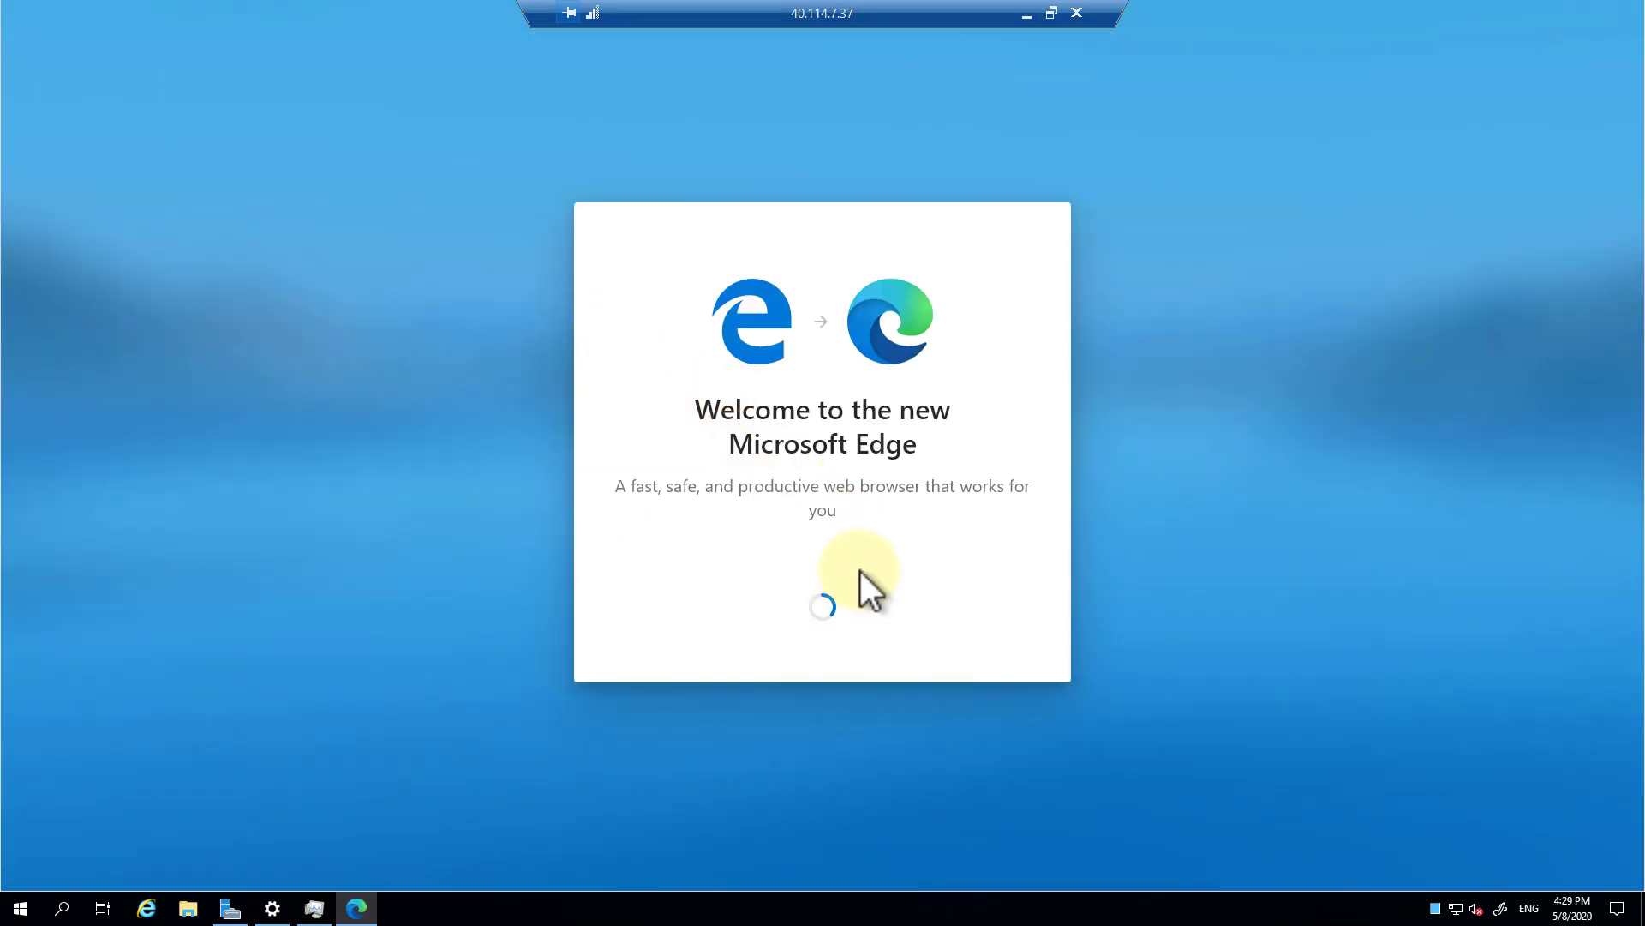
Switch Task Manager's CPU graph to logical processors, check memory usage, then close Task Manager.
click(314, 907)
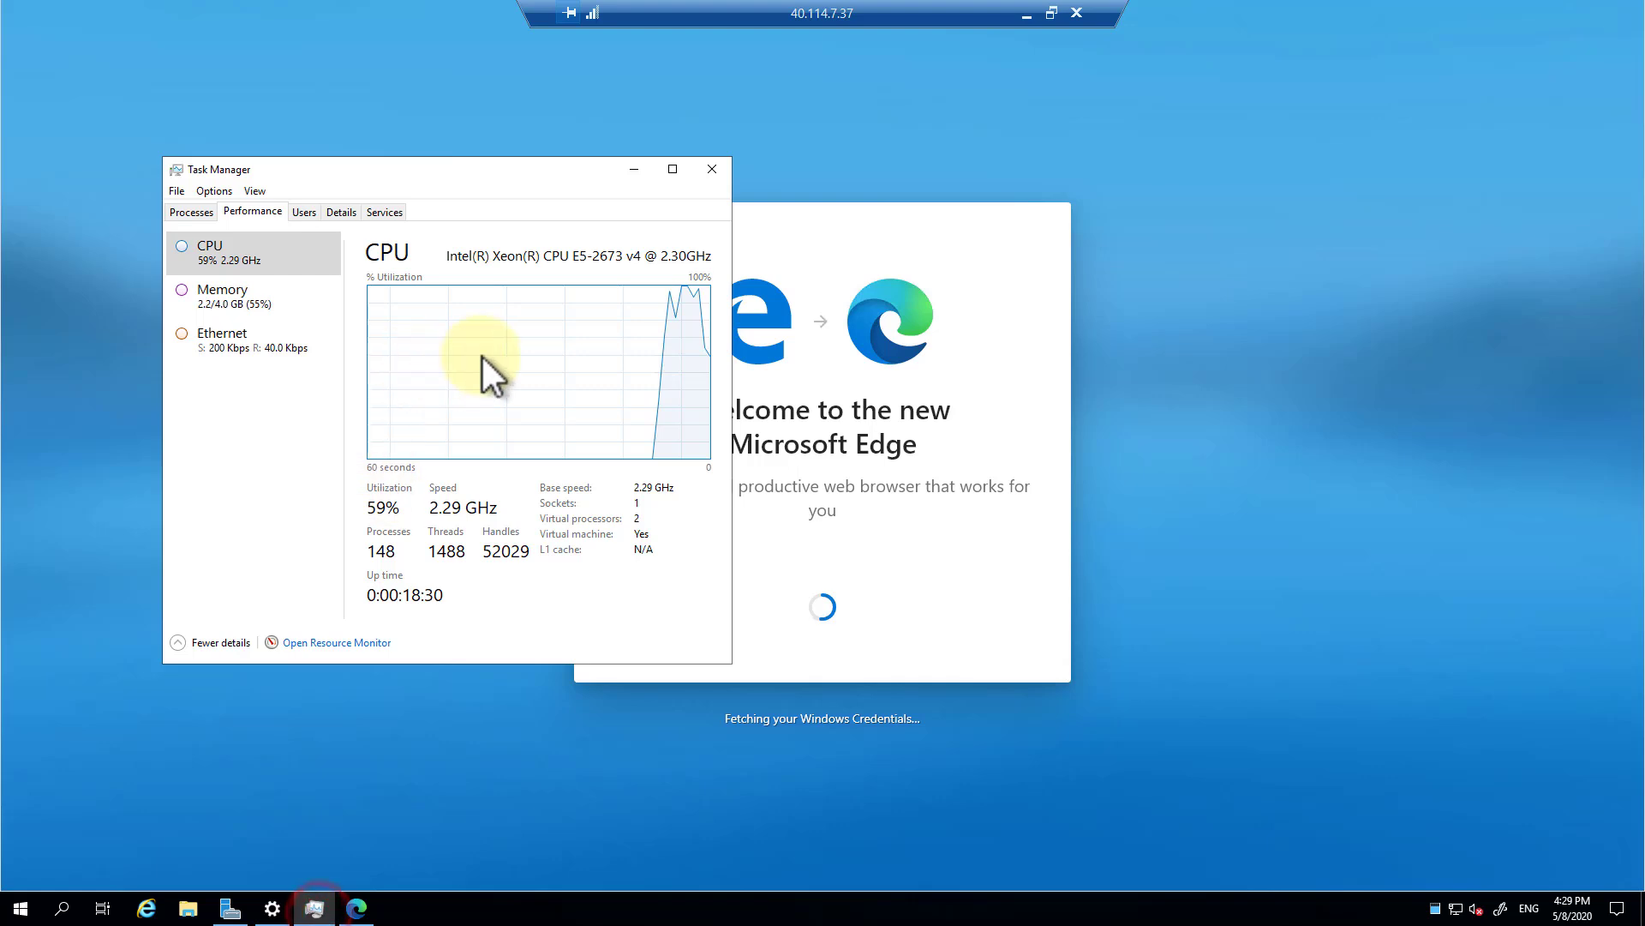
right_click(514, 354)
click(542, 361)
click(726, 385)
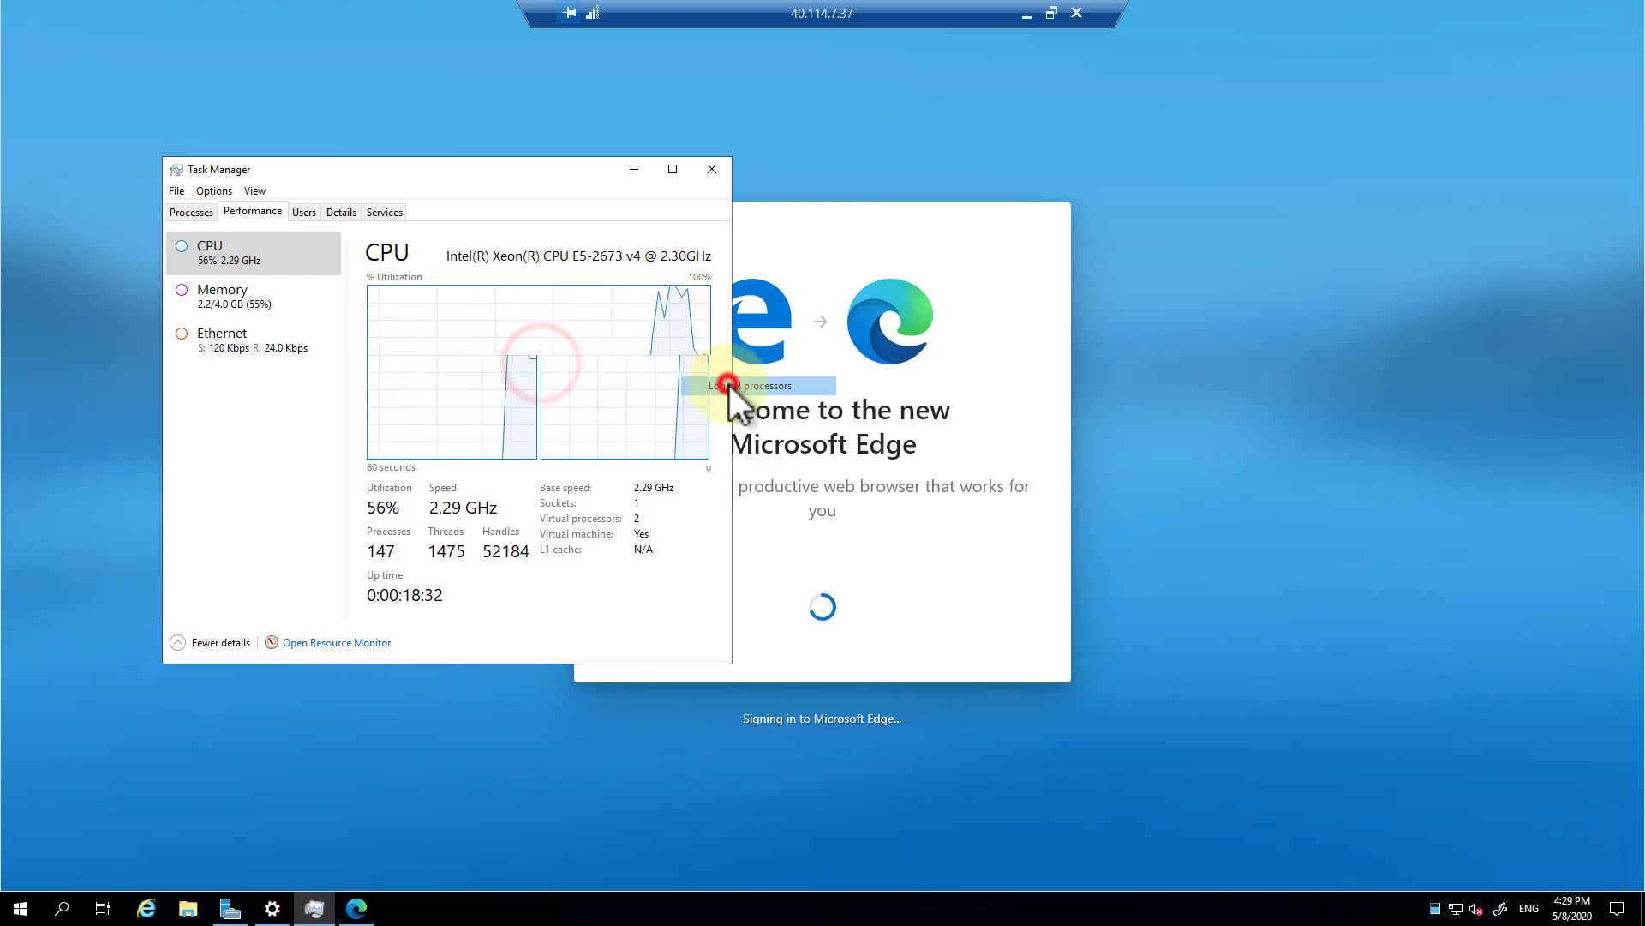
click(221, 307)
click(227, 259)
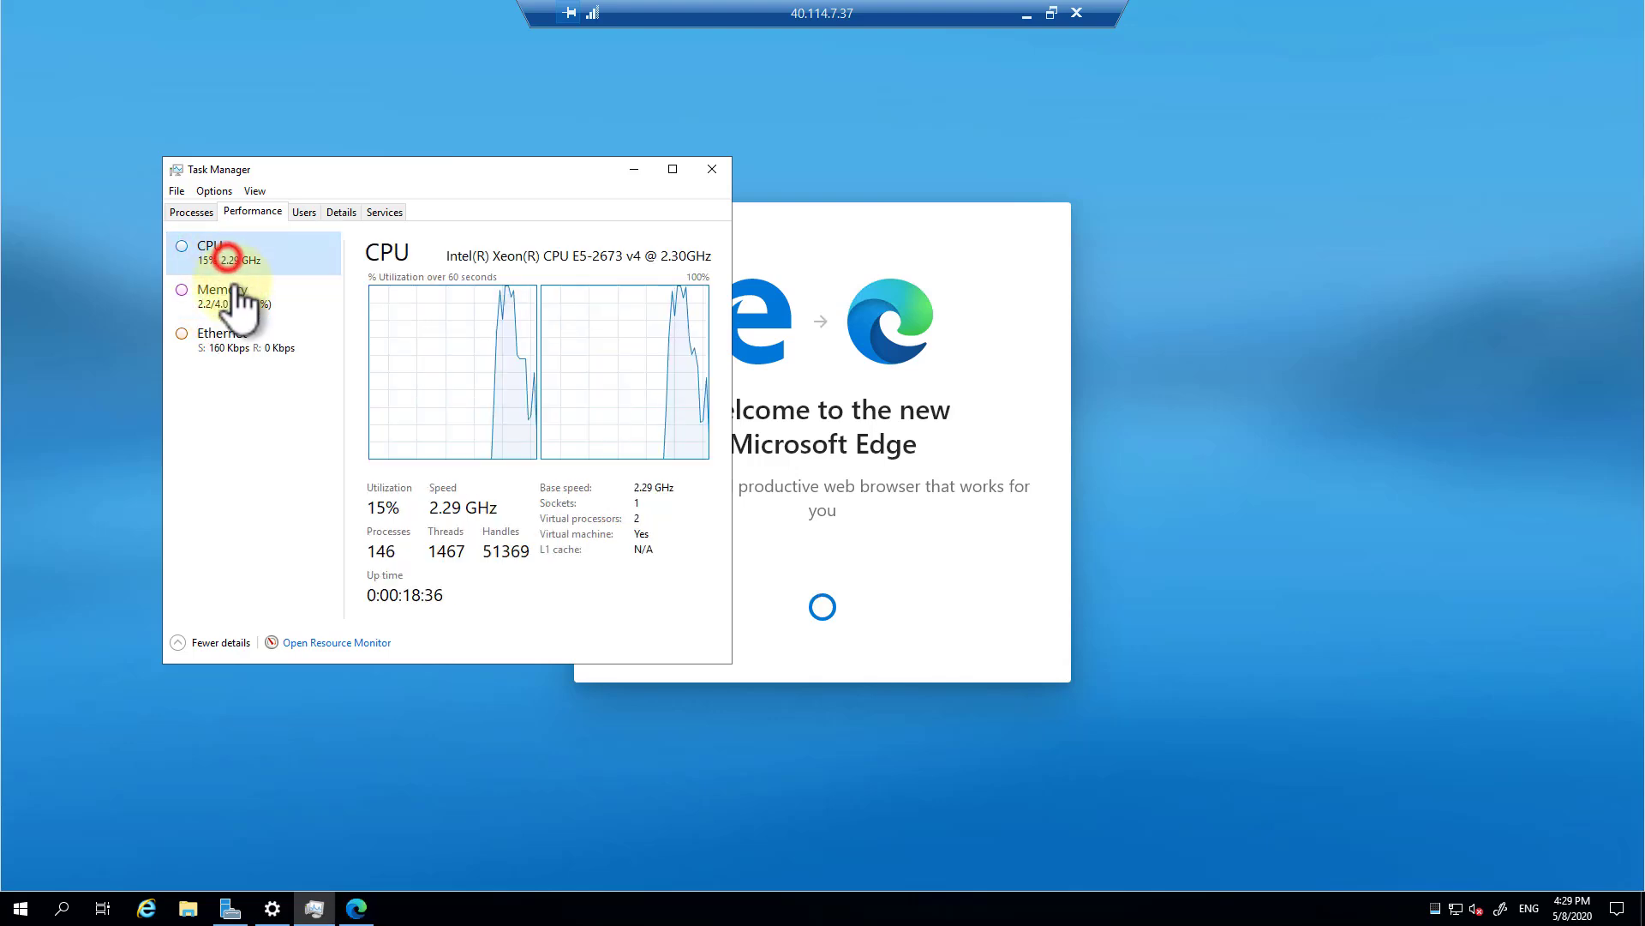
click(230, 300)
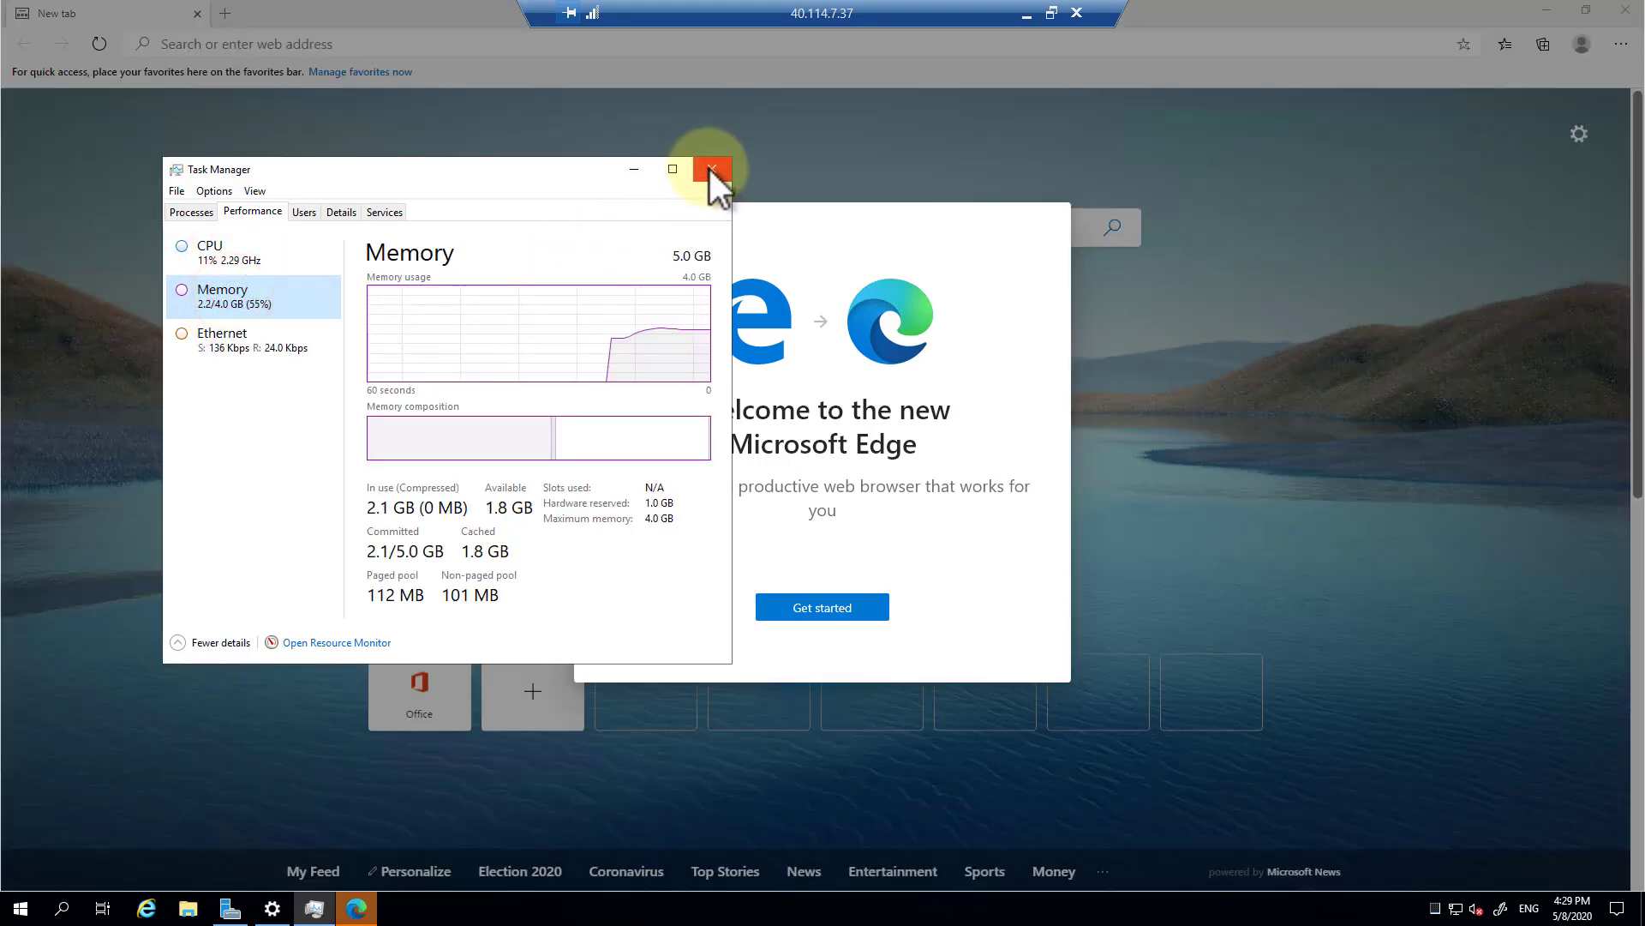
click(712, 168)
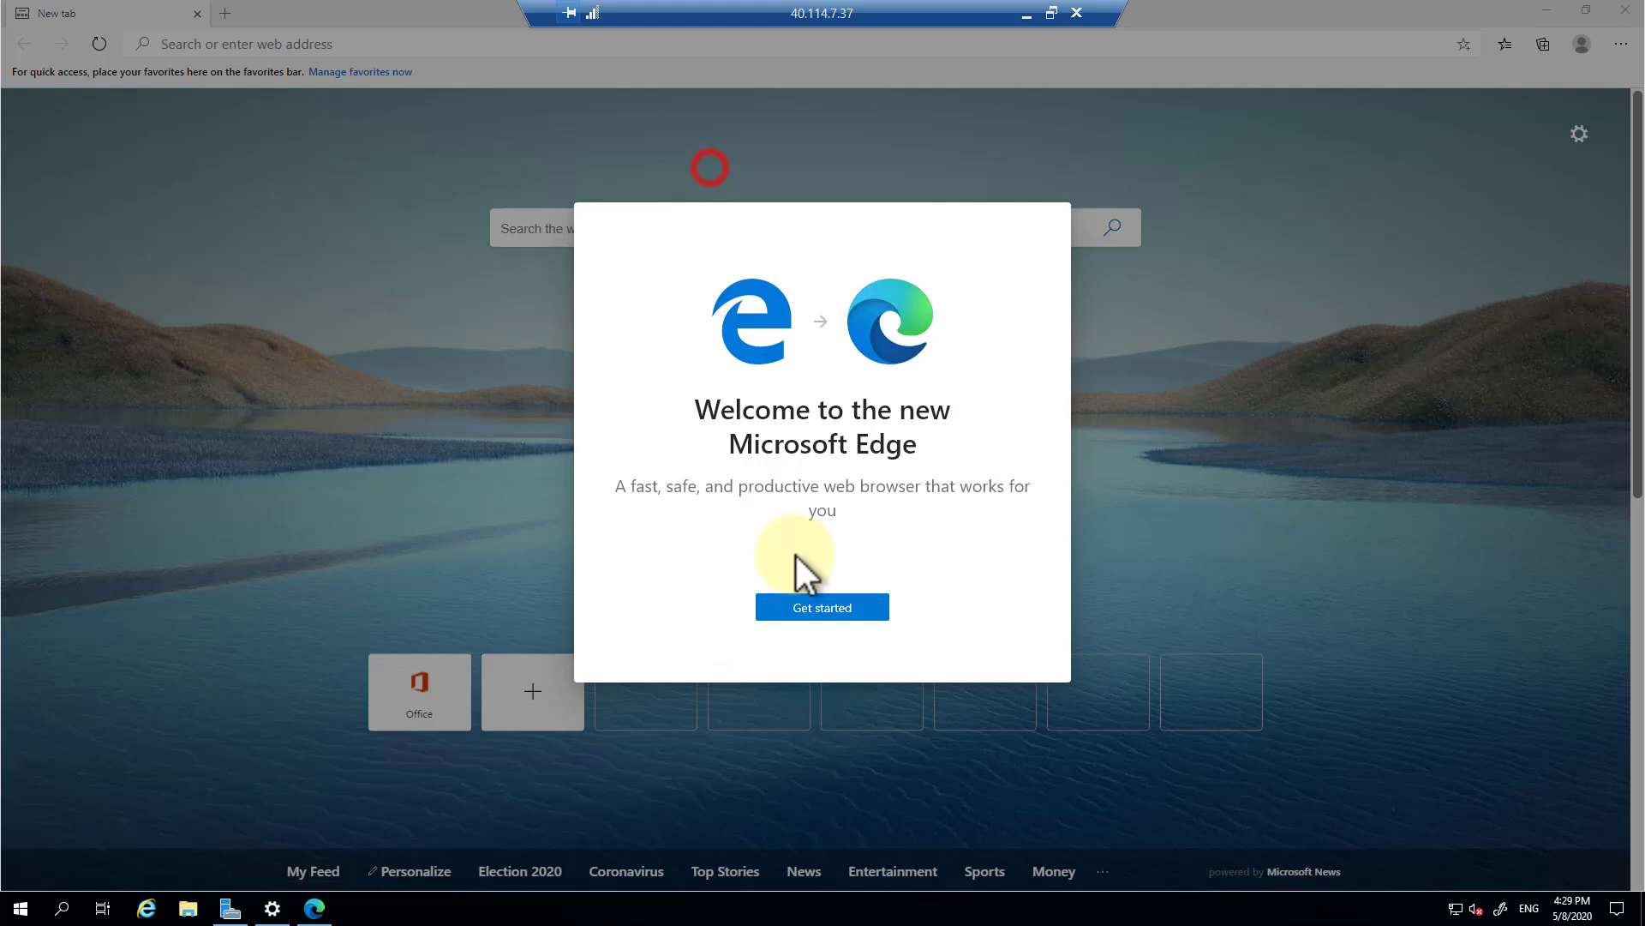
Finish the new Edge's first-run setup and restart the server for the pending update.
click(838, 600)
click(995, 658)
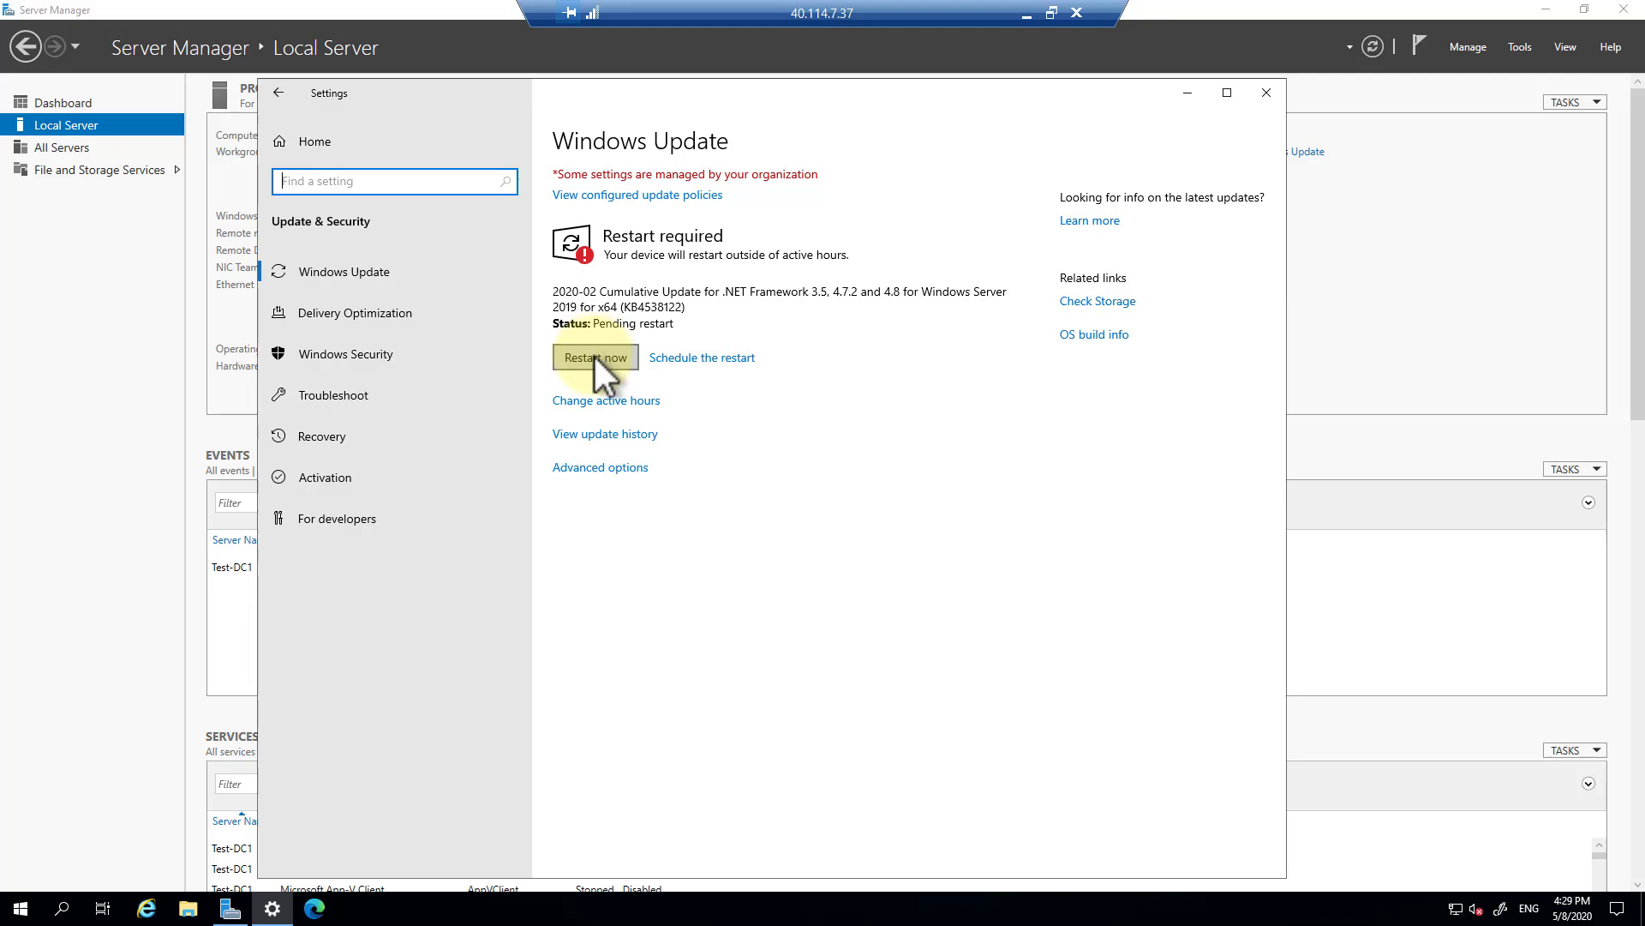
click(595, 356)
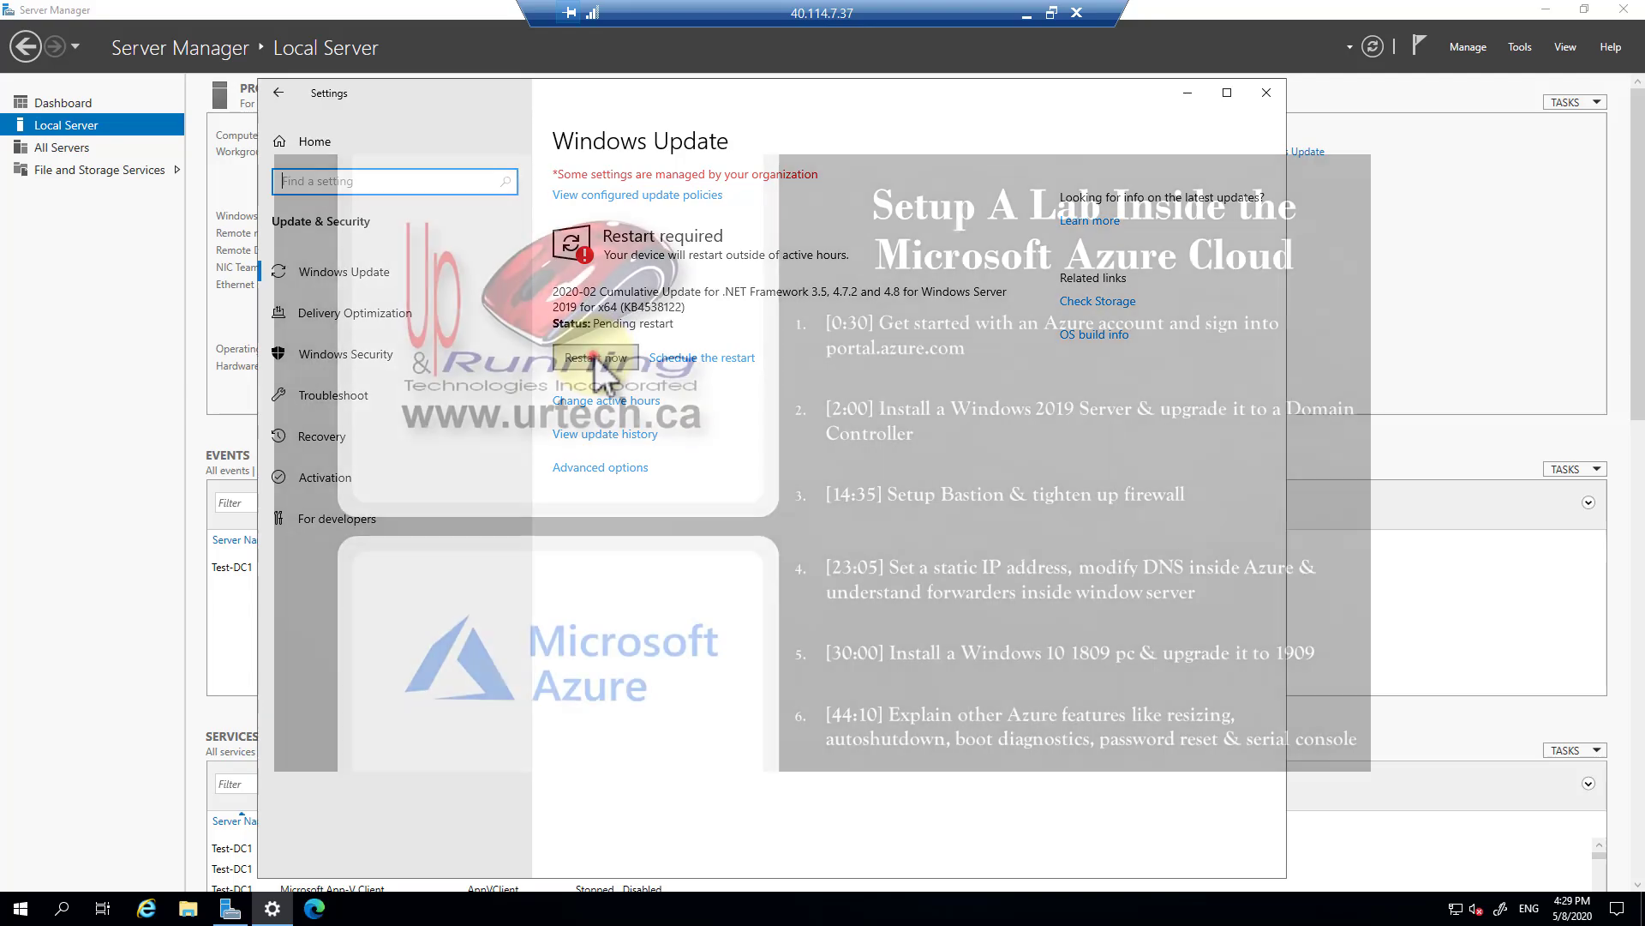